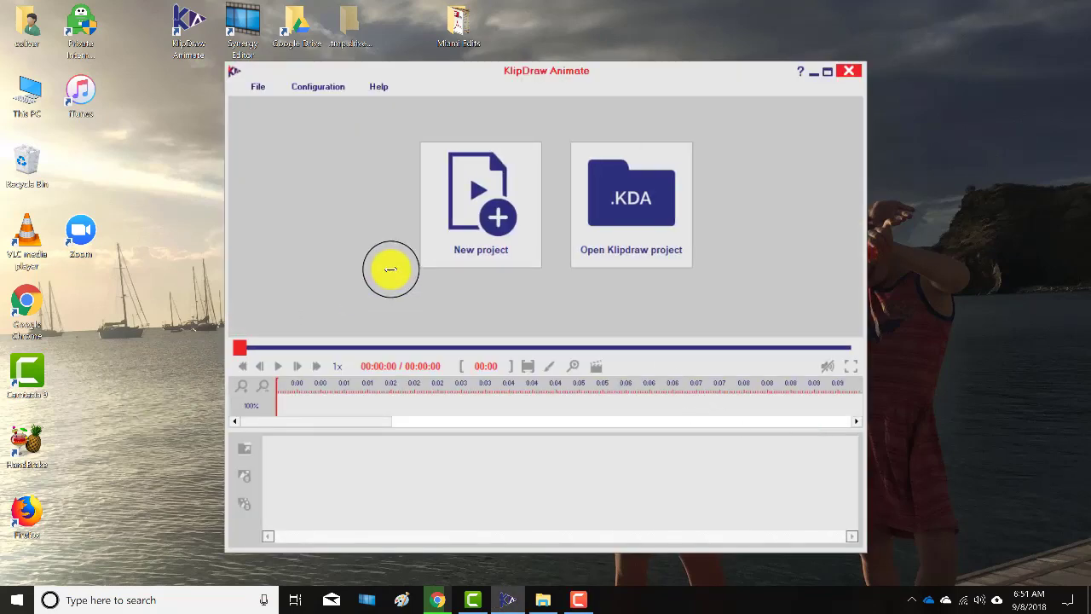
# - Create a new project from the WBB Buffalo PIN video in the Captures folder under Videos and return playback to the start
pyautogui.click(481, 202)
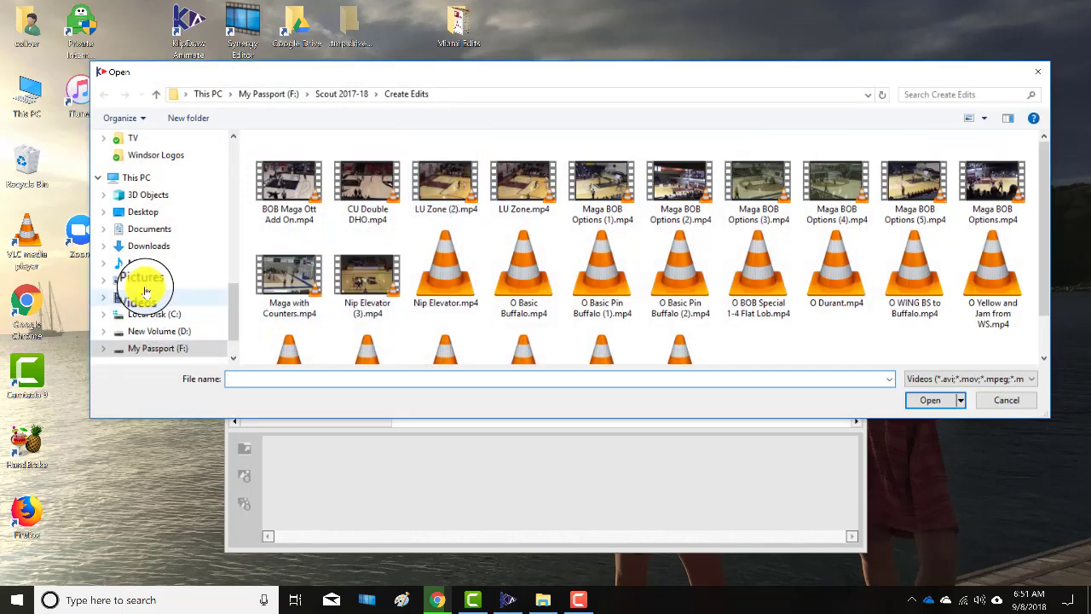
pyautogui.click(139, 297)
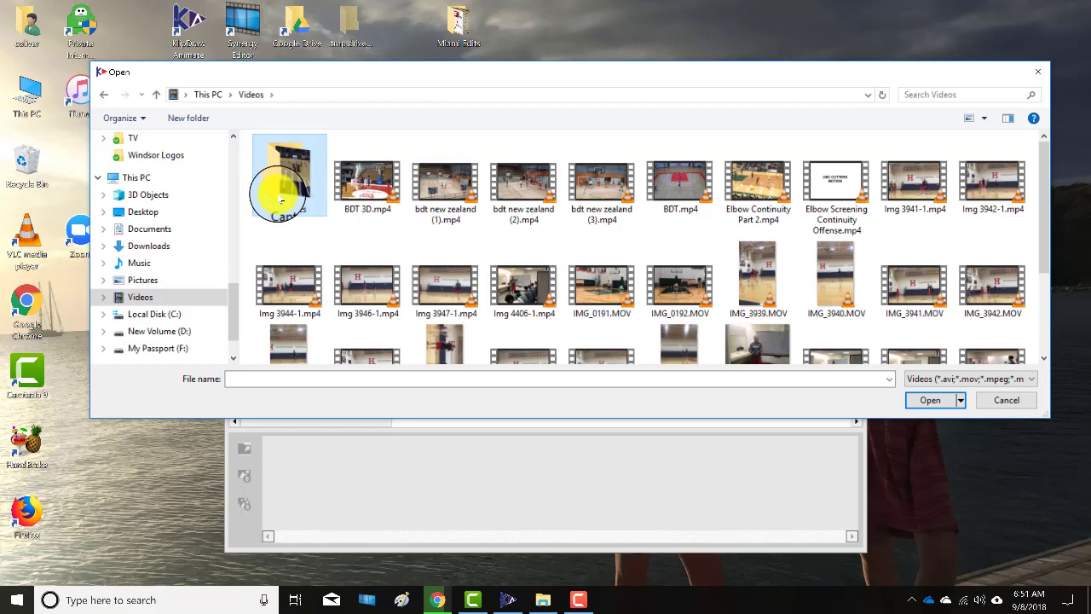
pyautogui.doubleClick(279, 193)
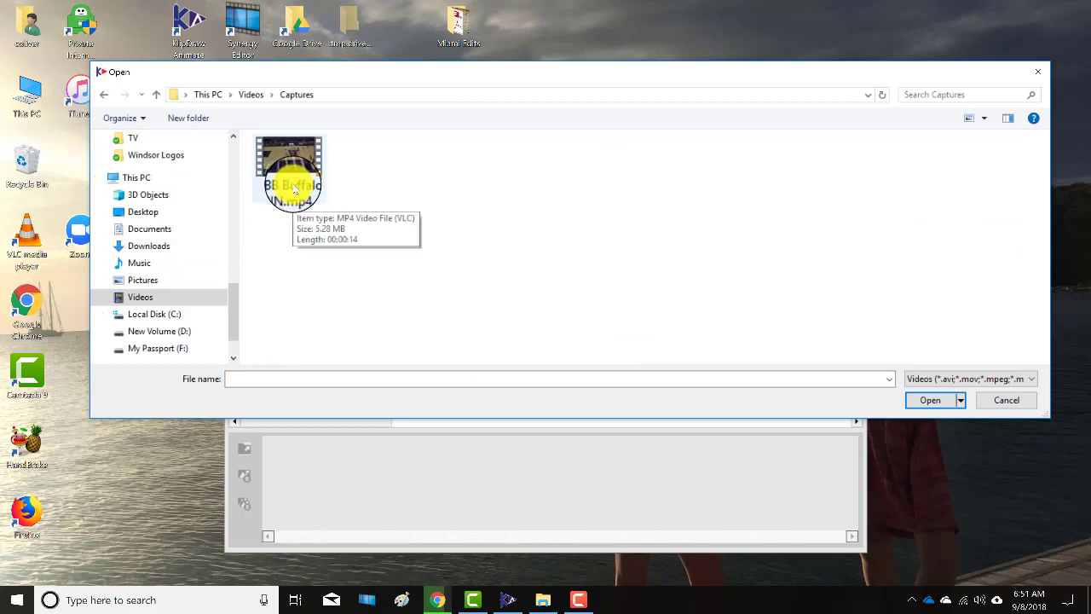
pyautogui.doubleClick(292, 189)
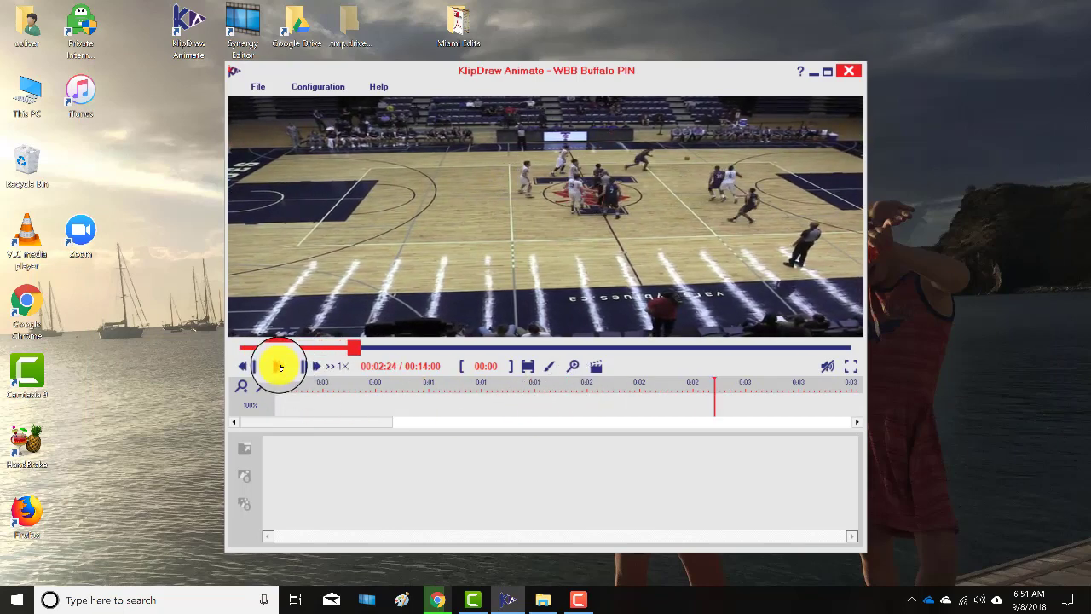
pyautogui.click(240, 347)
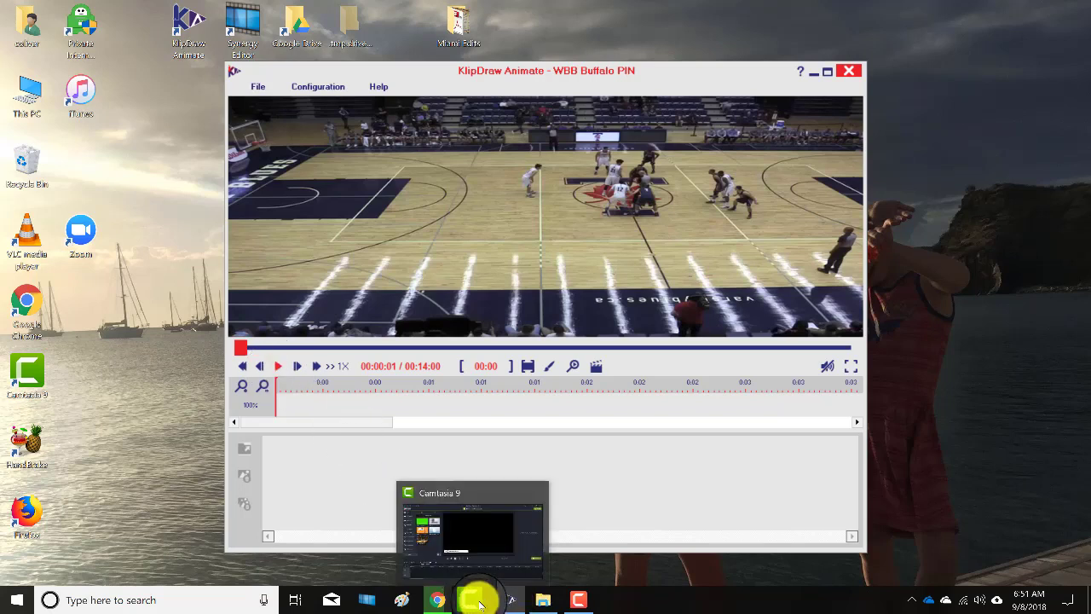
pyautogui.click(332, 469)
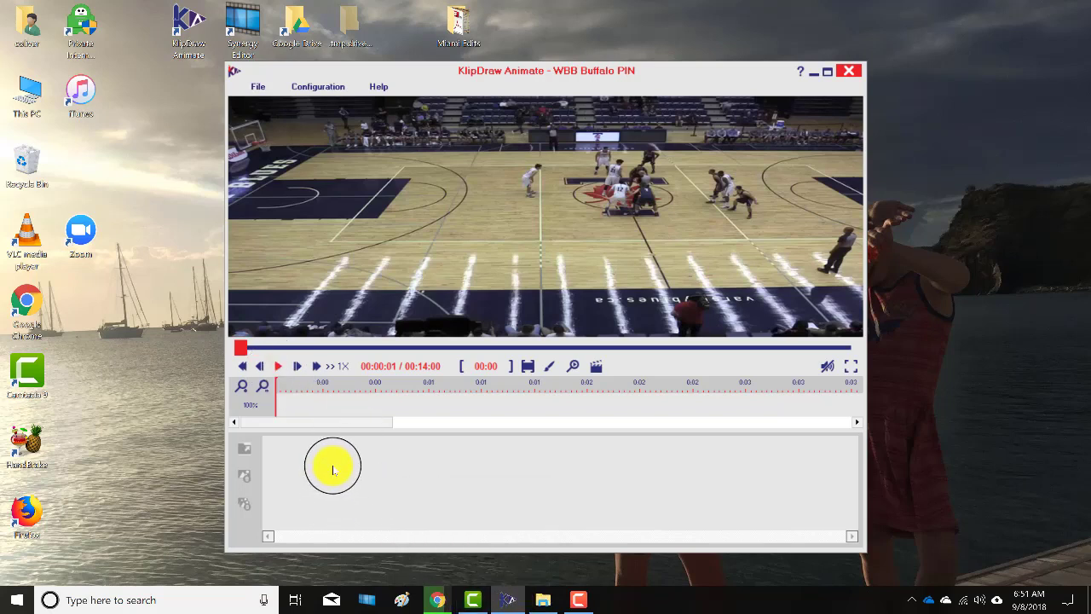
# - Play the clip to find the moment to annotate, and scrub back to about 00:06:03
pyautogui.click(279, 366)
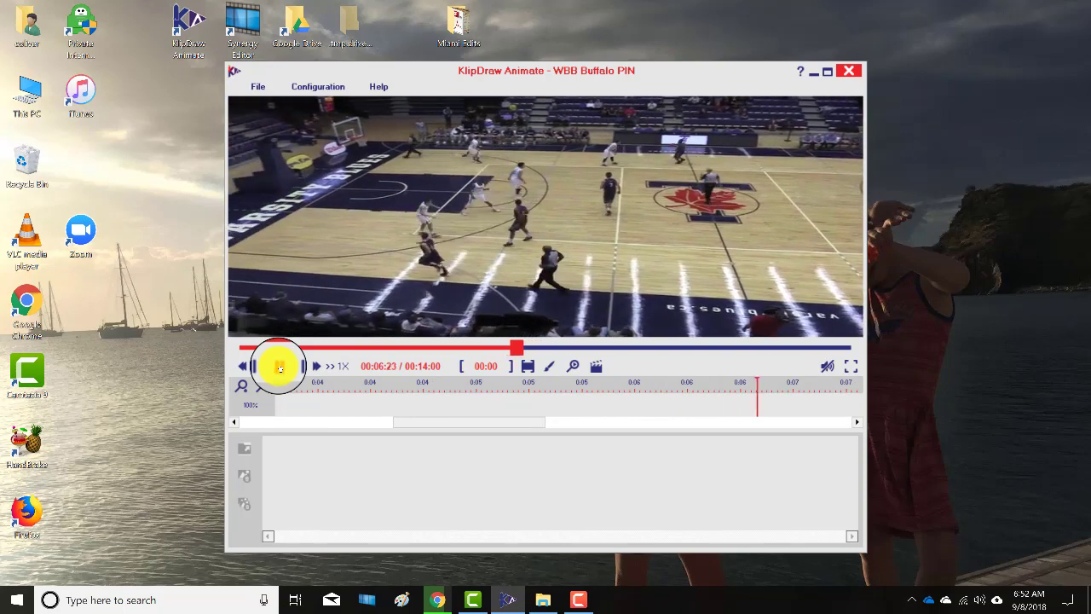
pyautogui.click(278, 367)
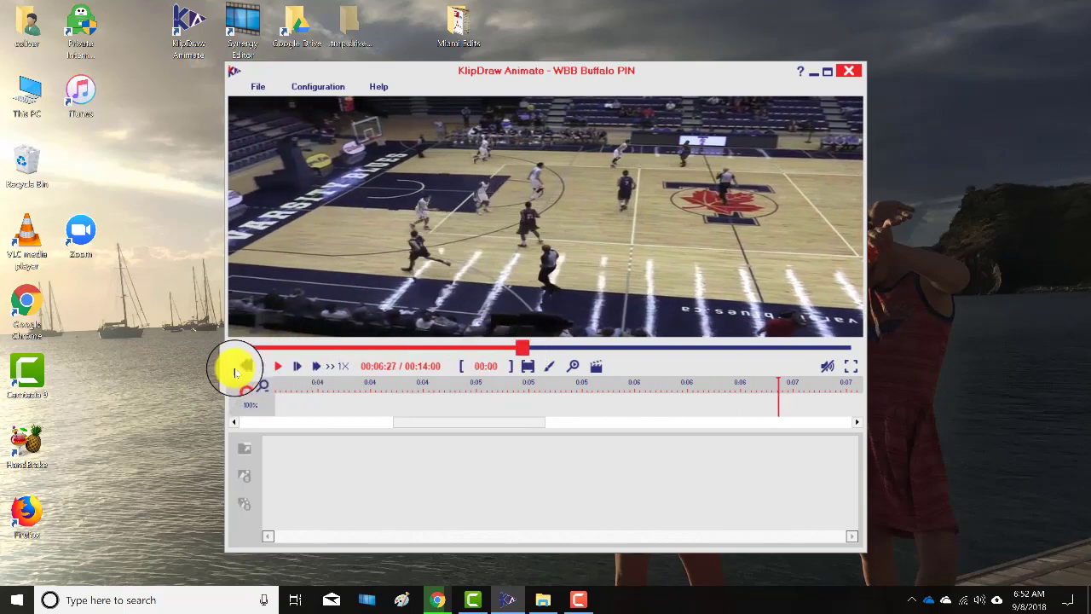
pyautogui.click(279, 368)
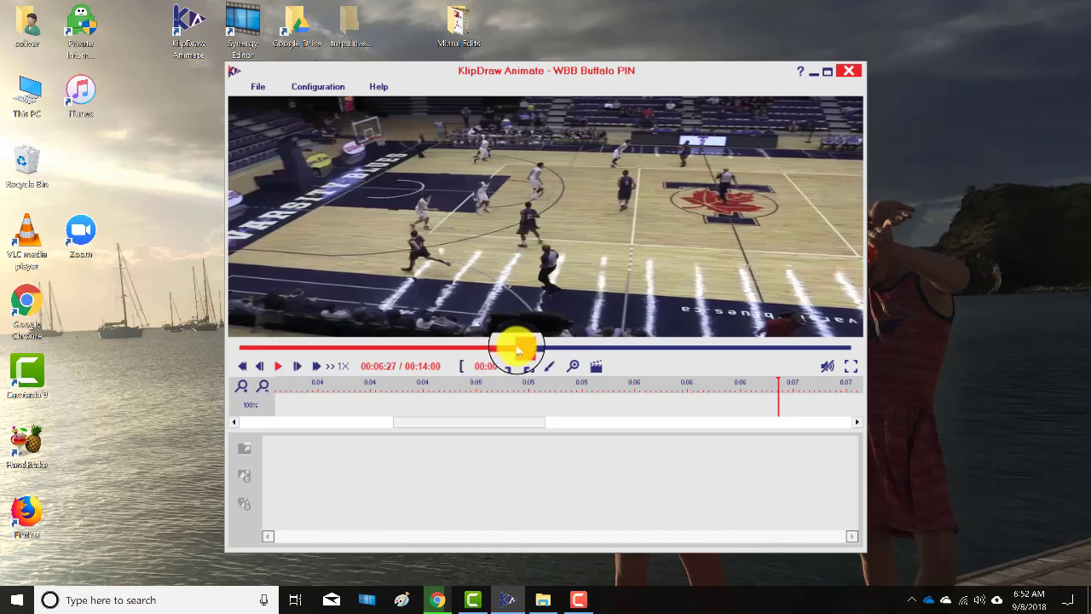
pyautogui.click(520, 347)
pyautogui.moveTo(521, 350); pyautogui.dragTo(492, 353)
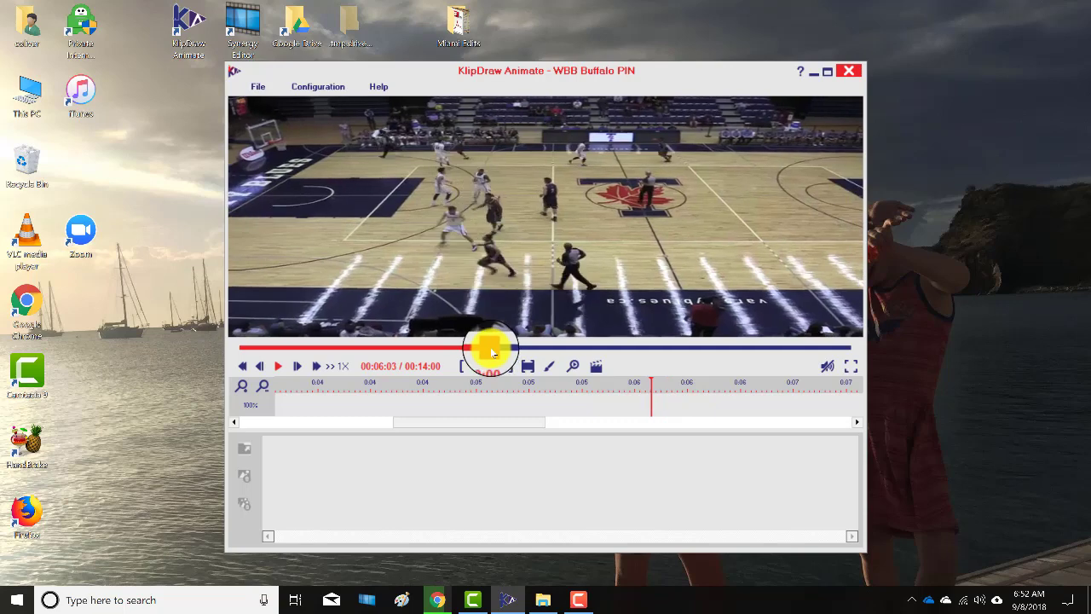
pyautogui.moveTo(492, 353); pyautogui.dragTo(492, 353)
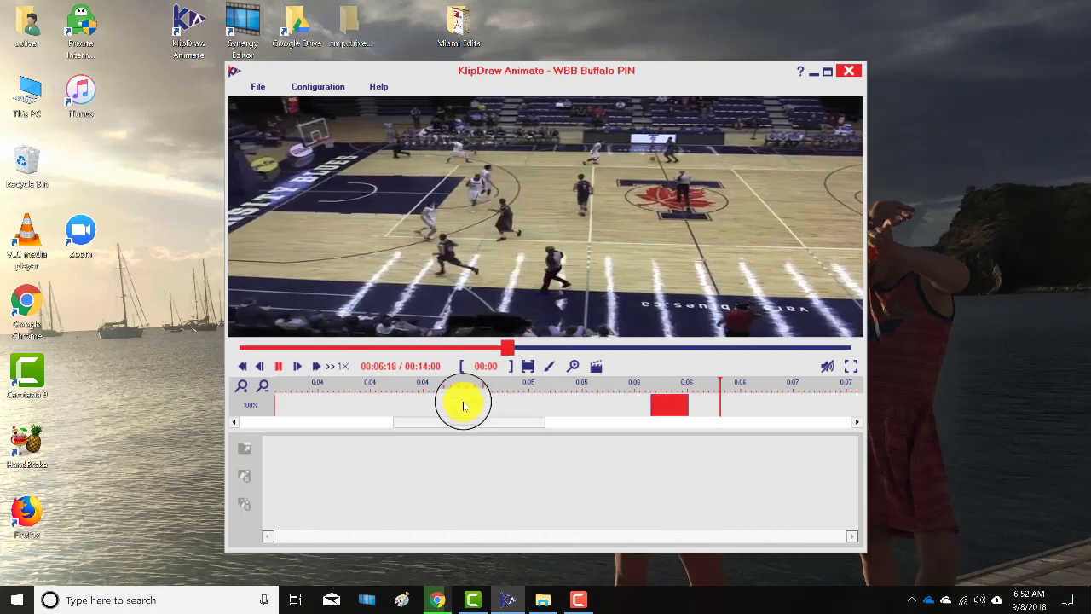
# - Mark a registered range of about one second on the timeline, starting at about 00:06:03
pyautogui.click(279, 367)
pyautogui.moveTo(560, 418)
pyautogui.mouseDown()
pyautogui.moveTo(456, 427)
pyautogui.moveTo(487, 397)
pyautogui.moveTo(474, 407)
pyautogui.moveTo(504, 404)
pyautogui.moveTo(453, 408)
pyautogui.moveTo(463, 383)
pyautogui.moveTo(553, 395)
pyautogui.moveTo(465, 392)
pyautogui.mouseUp()
pyautogui.click(499, 402)
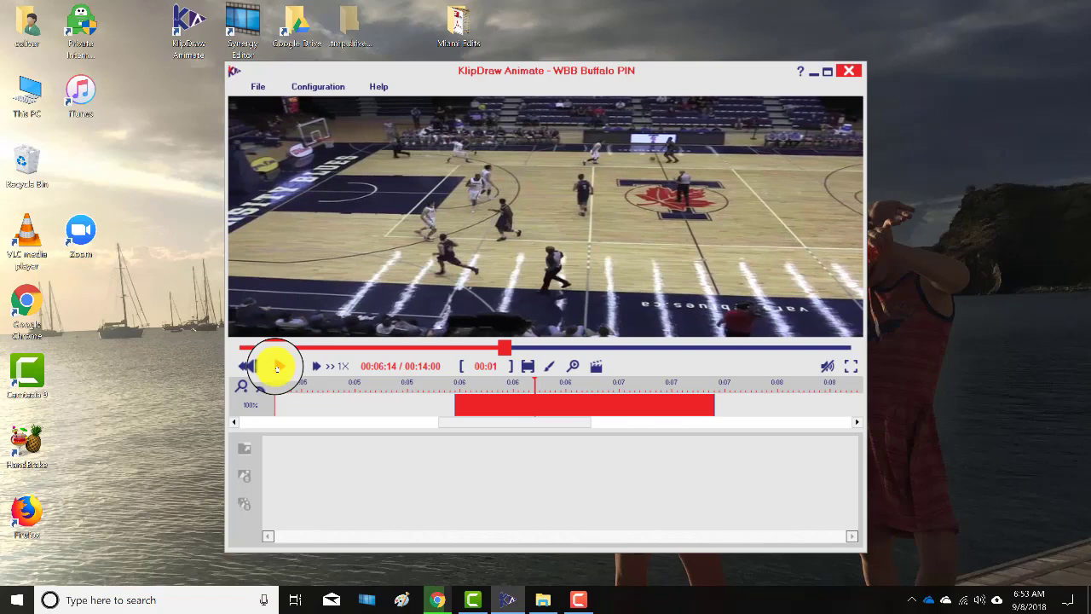
pyautogui.click(713, 402)
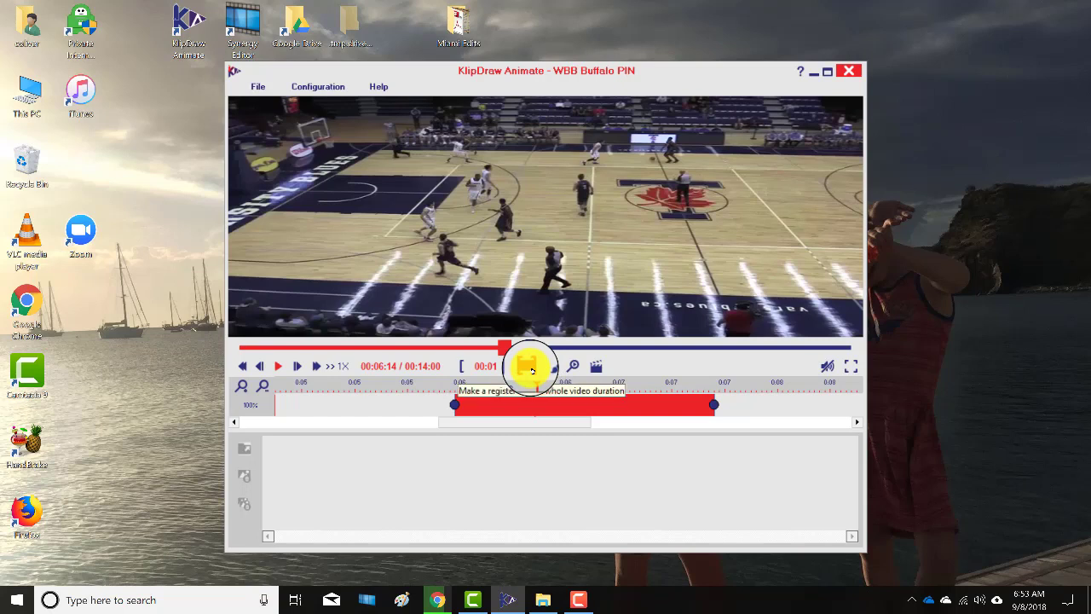
# - Make a register of the whole video duration and trim its start to 00:05:25
pyautogui.click(530, 368)
pyautogui.click(567, 344)
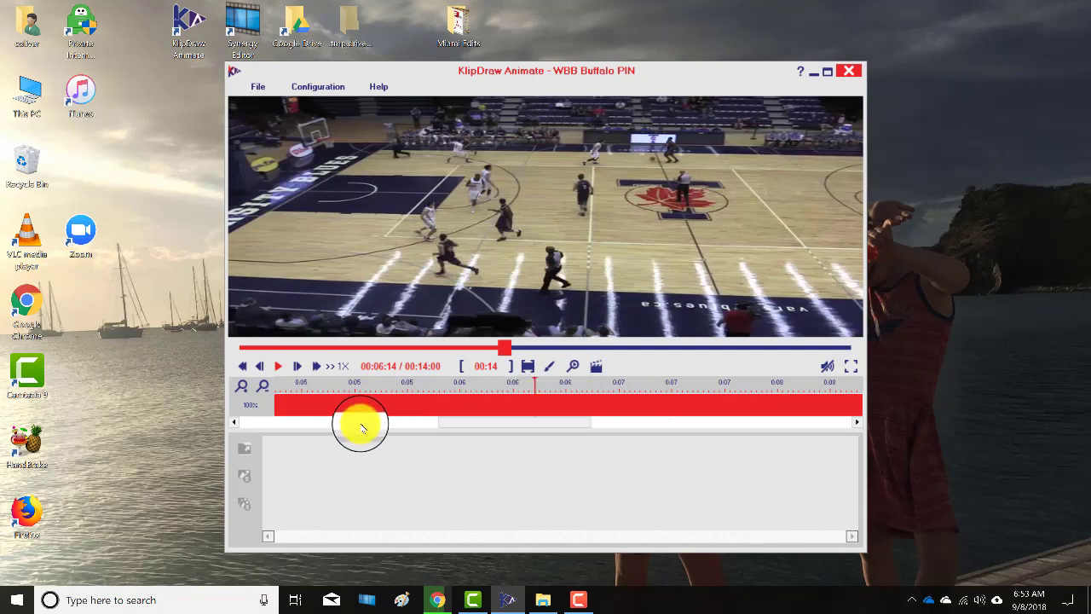
pyautogui.moveTo(472, 424); pyautogui.dragTo(441, 429)
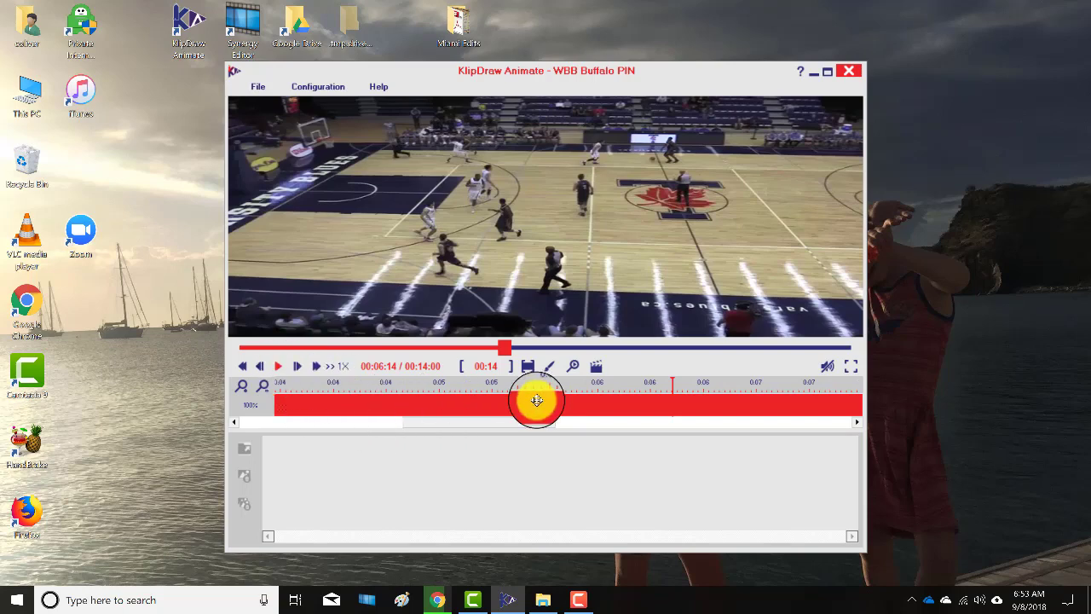
pyautogui.click(480, 347)
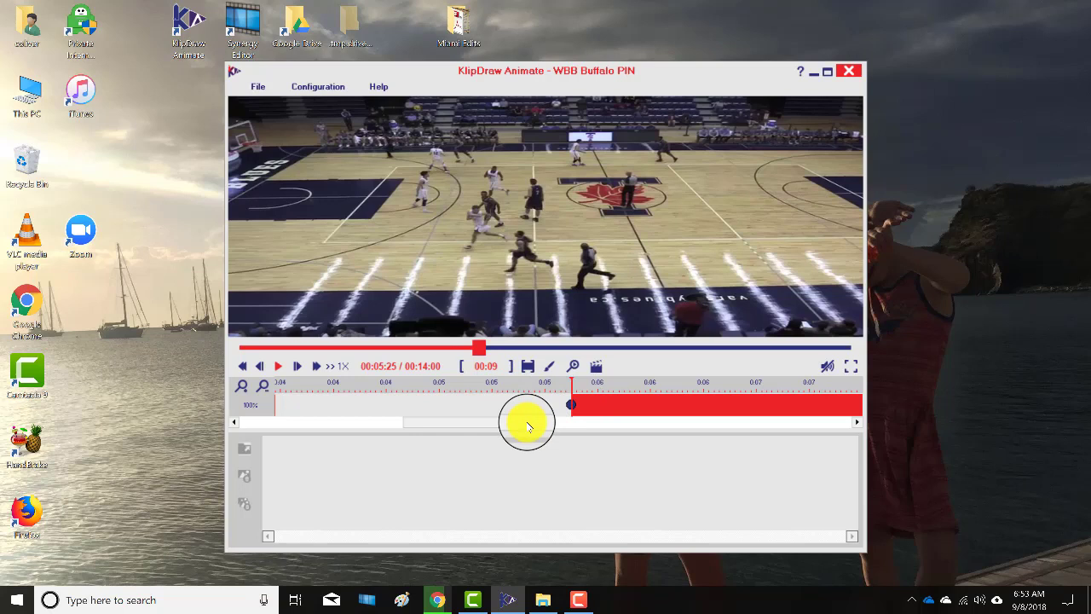
pyautogui.moveTo(529, 427); pyautogui.dragTo(567, 423)
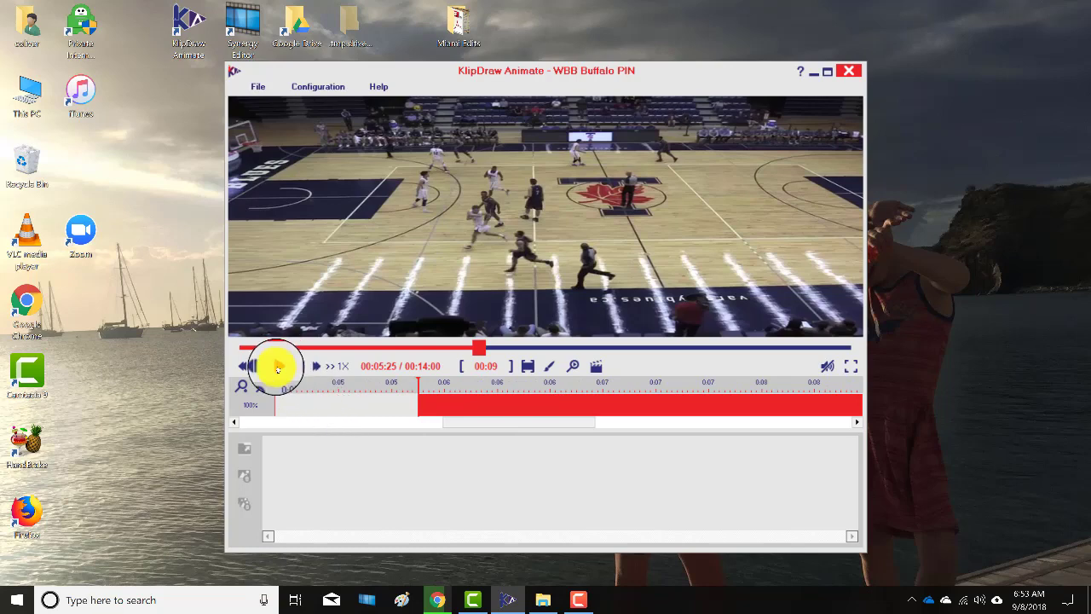
# - Play the clip up to 00:07:04, pause there and open that frame for drawing
pyautogui.click(277, 366)
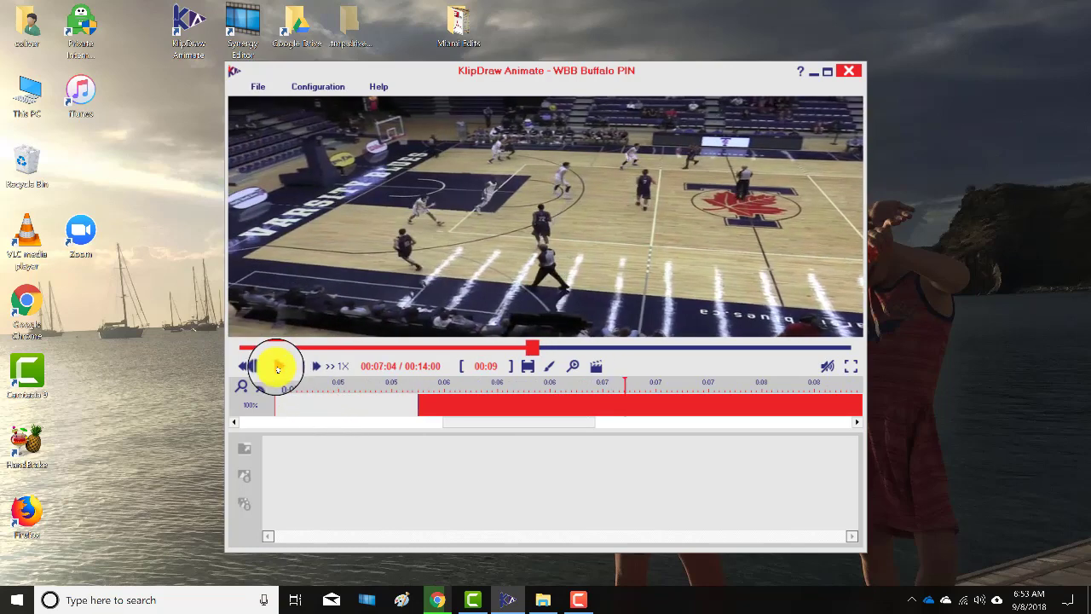
pyautogui.click(551, 366)
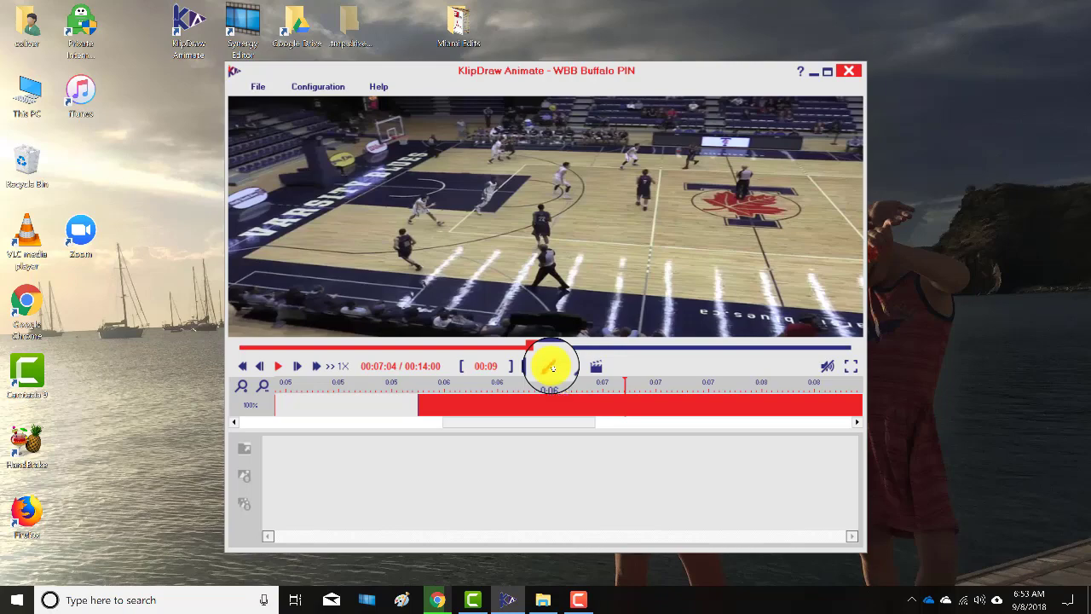
pyautogui.click(550, 367)
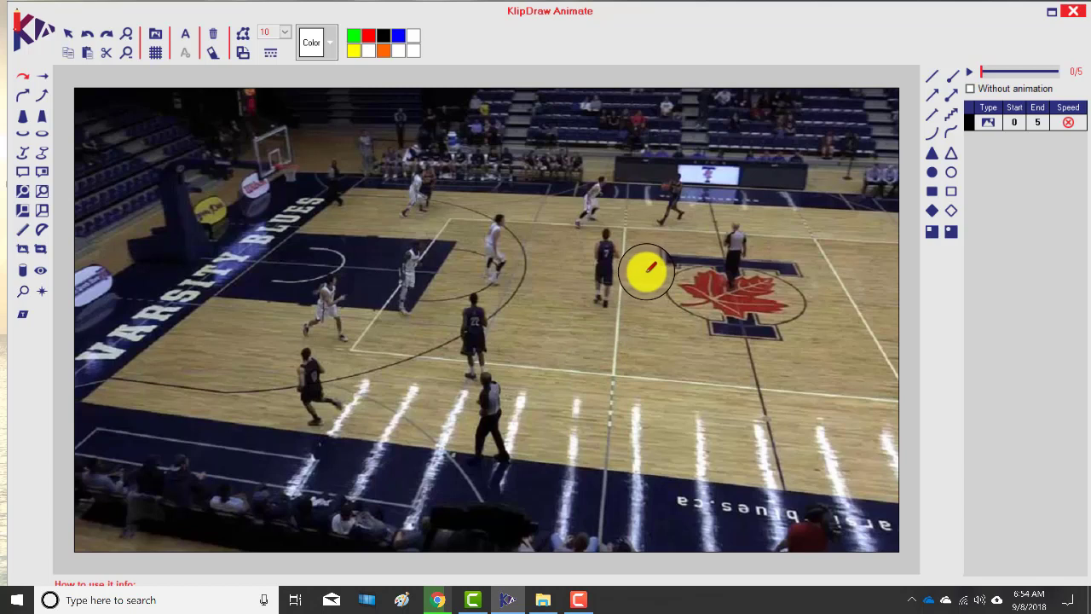
# - Draw two straight arrows from the ball handler to the nearby dark-shirted teammate, plus a freehand curved arrow looping towards the key
pyautogui.click(43, 76)
pyautogui.moveTo(666, 196); pyautogui.dragTo(612, 247)
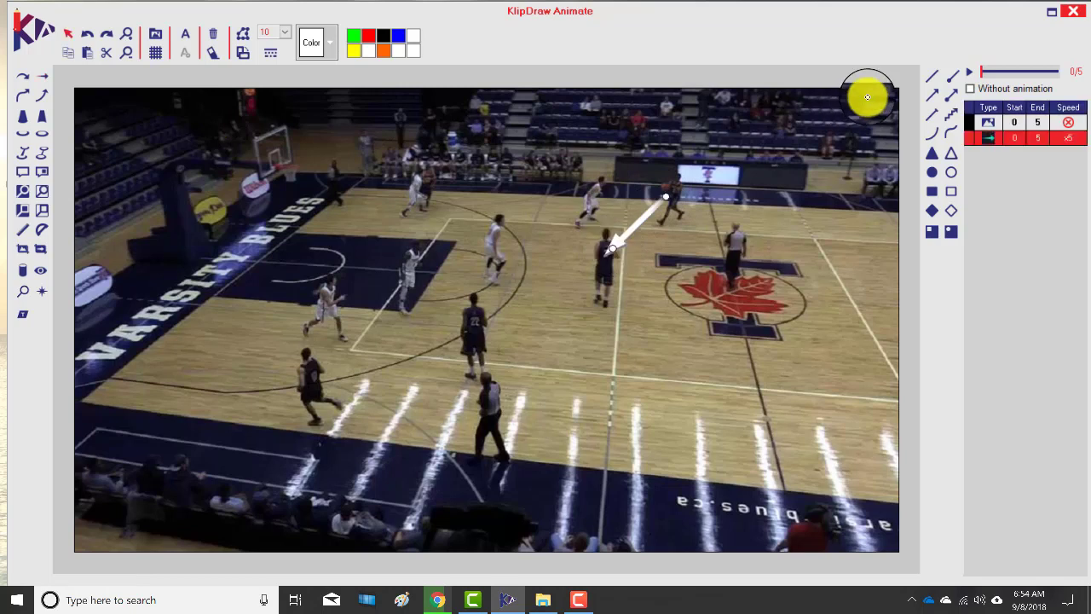
pyautogui.click(931, 94)
pyautogui.moveTo(675, 213)
pyautogui.mouseDown()
pyautogui.moveTo(631, 244)
pyautogui.moveTo(619, 266)
pyautogui.mouseUp()
pyautogui.click(41, 95)
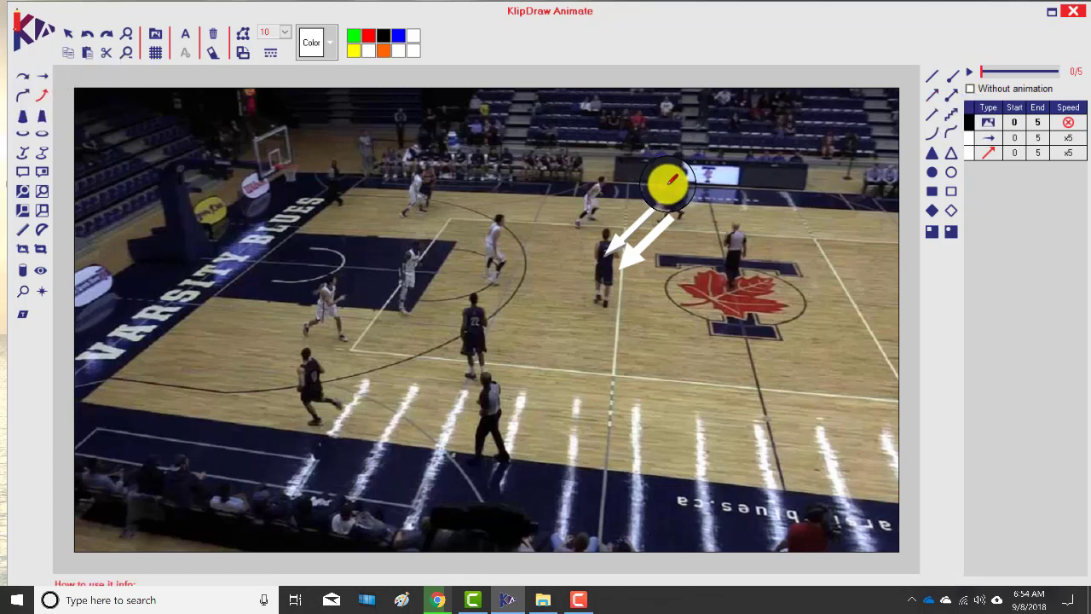
pyautogui.moveTo(674, 184)
pyautogui.mouseDown()
pyautogui.moveTo(595, 211)
pyautogui.moveTo(581, 240)
pyautogui.moveTo(527, 240)
pyautogui.moveTo(512, 201)
pyautogui.moveTo(555, 184)
pyautogui.moveTo(557, 147)
pyautogui.moveTo(514, 138)
pyautogui.moveTo(454, 176)
pyautogui.moveTo(452, 215)
pyautogui.mouseUp()
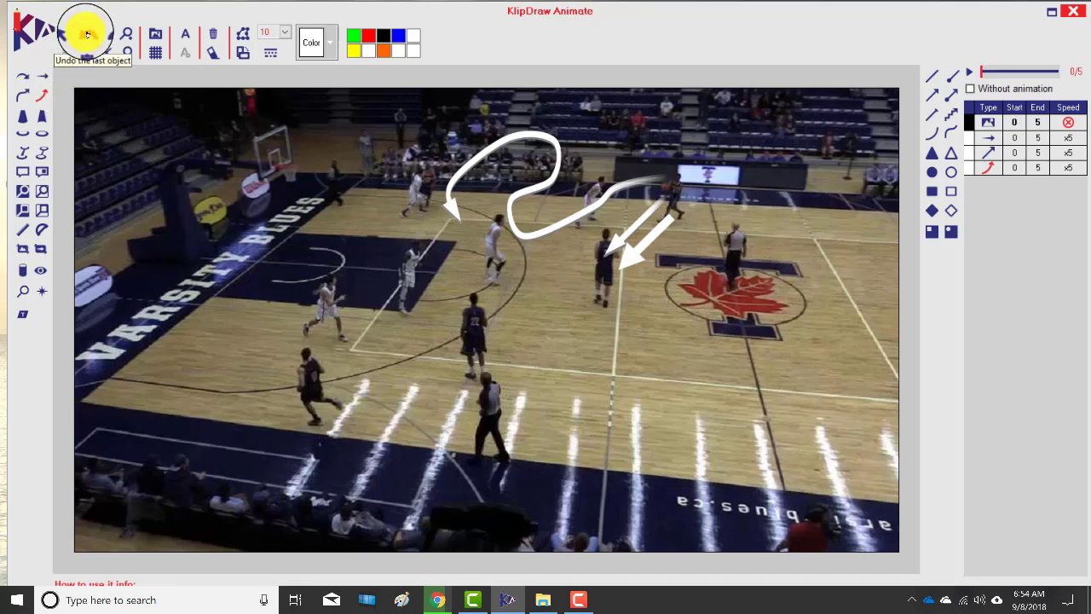
# - Undo the last two arrows and cut the remaining straight arrow from the frame
pyautogui.click(86, 36)
pyautogui.click(86, 35)
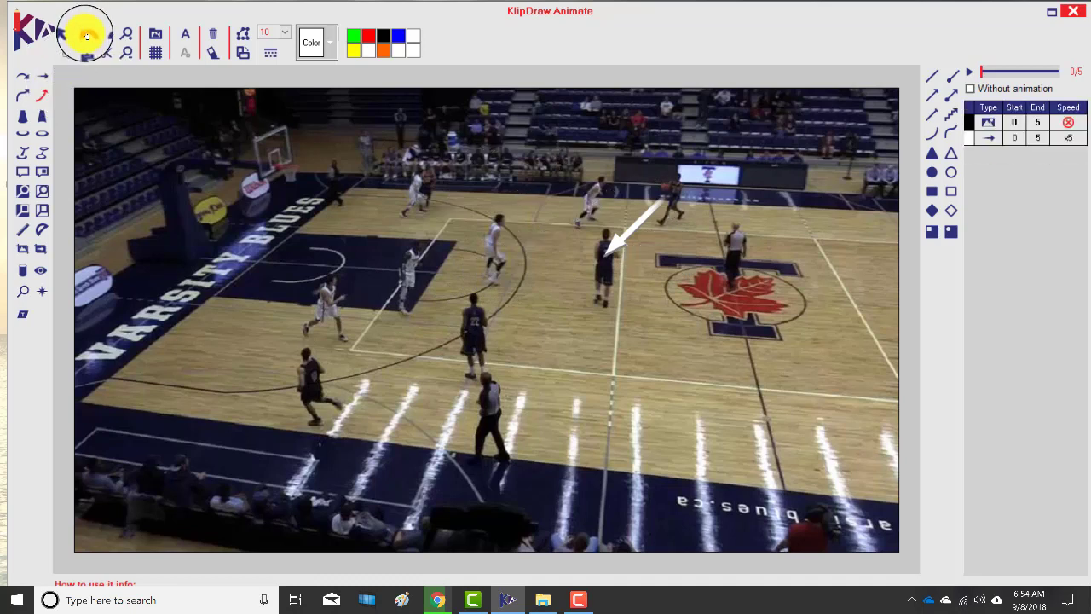
pyautogui.click(613, 243)
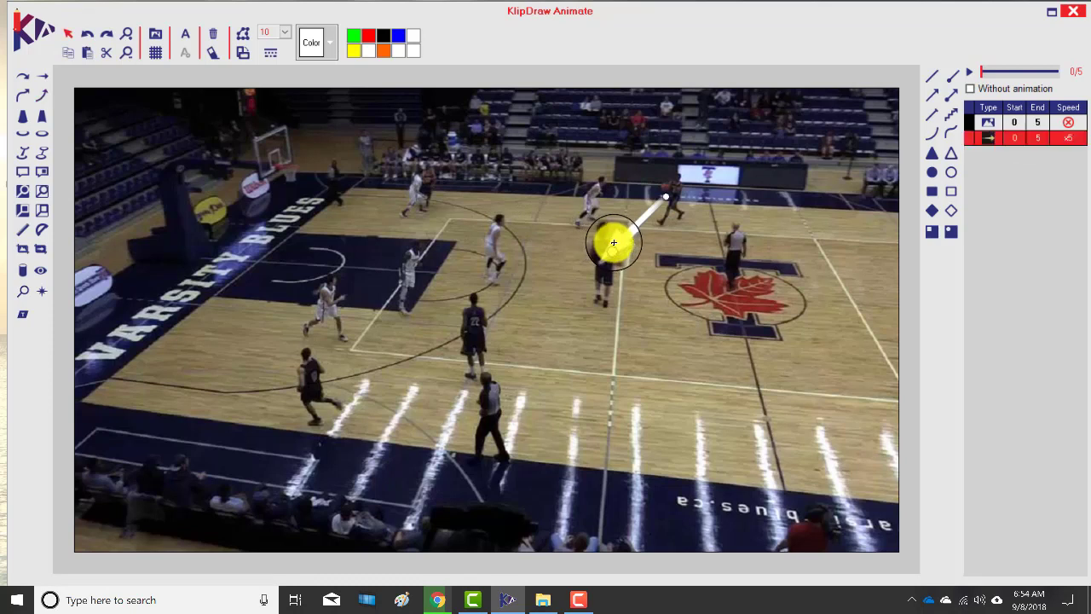
pyautogui.click(106, 53)
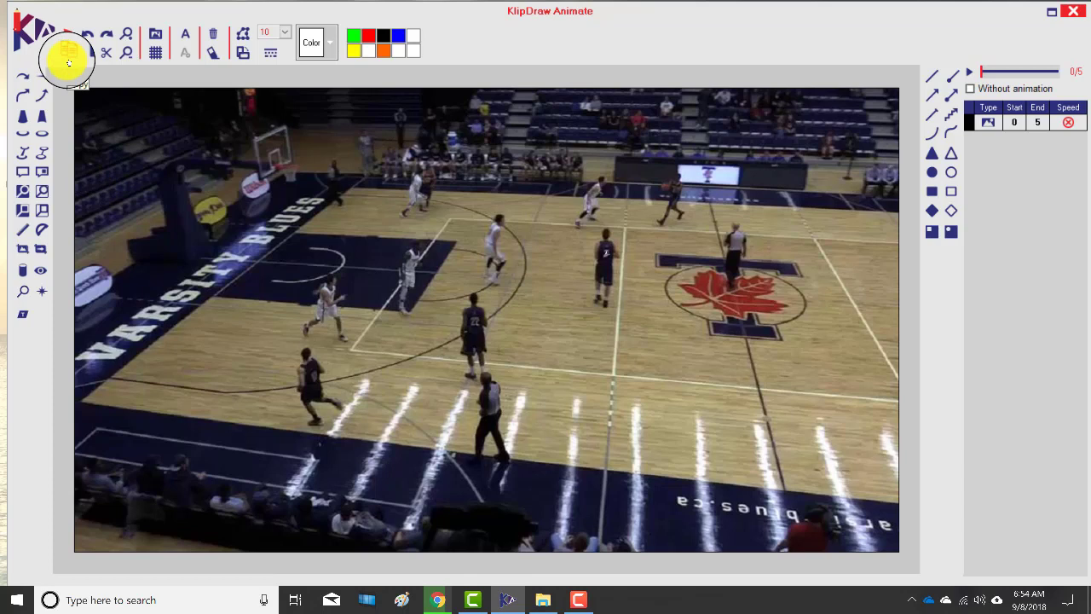
pyautogui.click(83, 54)
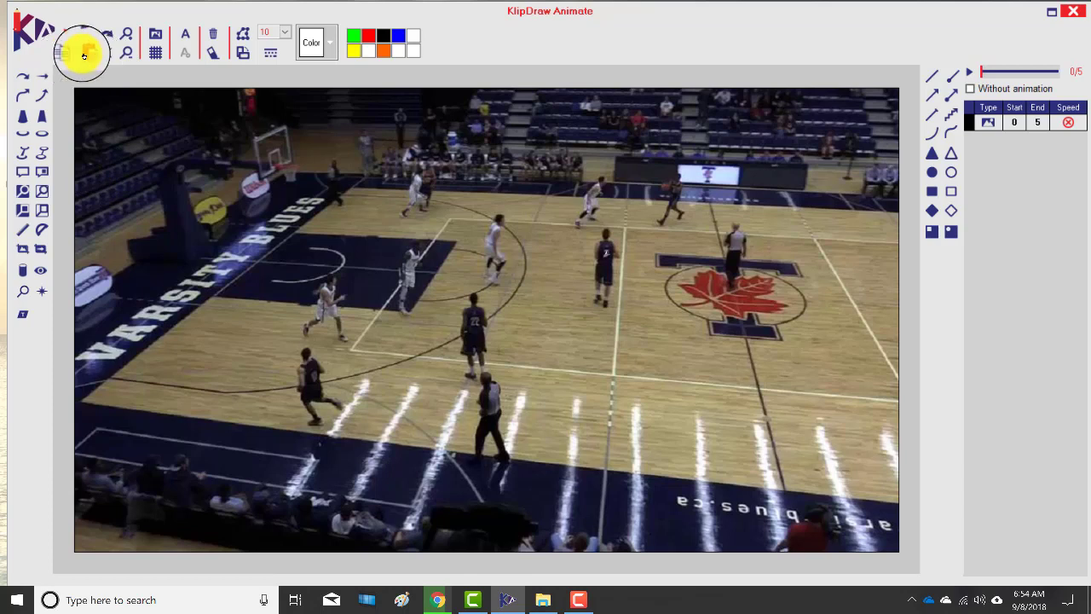
pyautogui.click(106, 57)
pyautogui.click(88, 34)
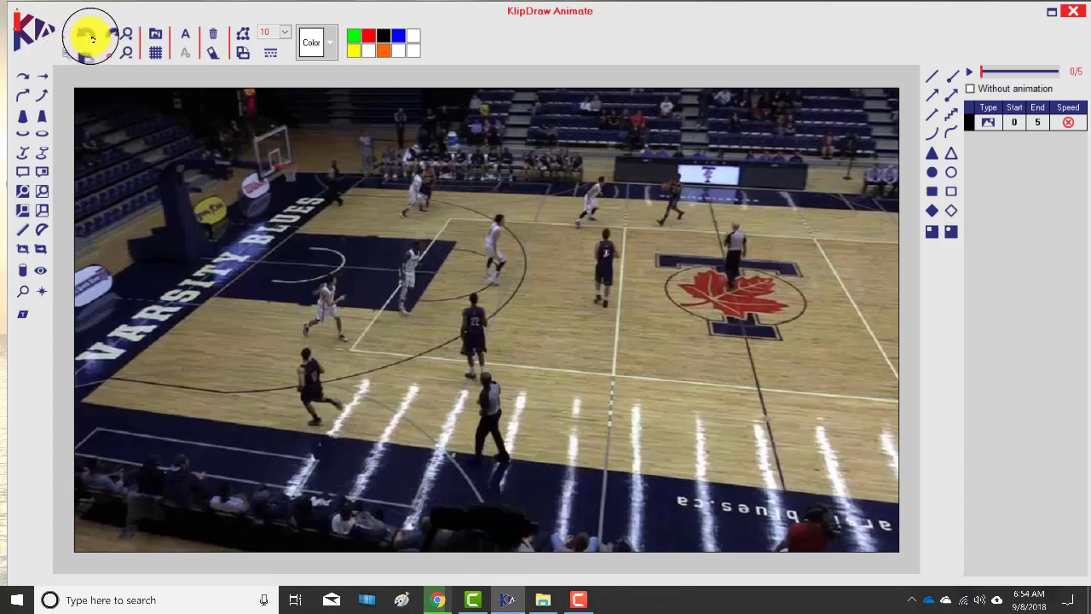
pyautogui.click(105, 32)
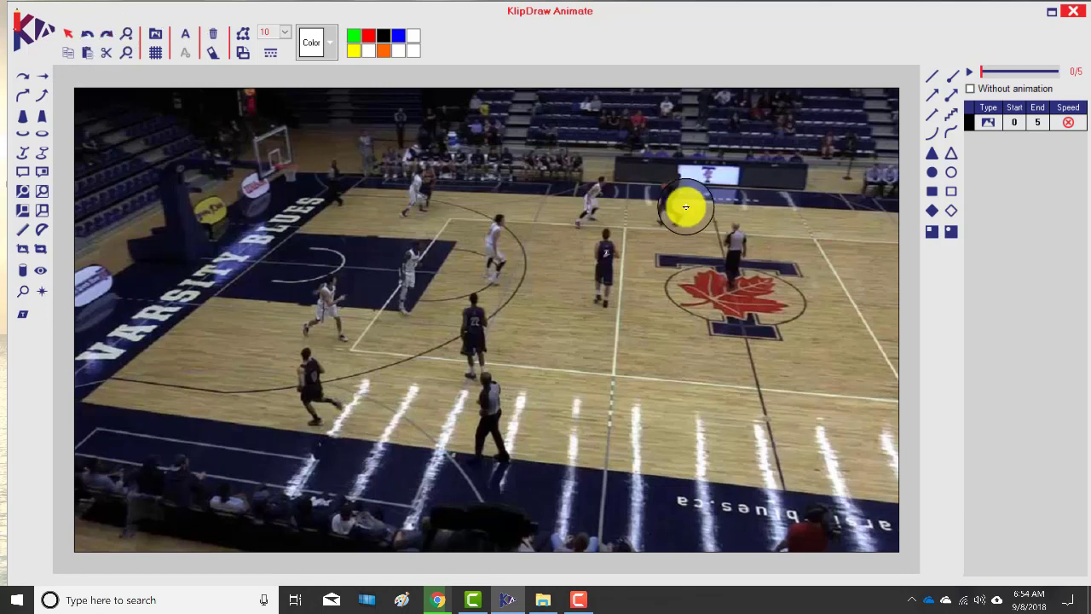
# - Draw a straight arrow from the ball handler to the nearby dark-shirted teammate and set its thickness to 20
pyautogui.click(932, 95)
pyautogui.moveTo(673, 202); pyautogui.dragTo(614, 251)
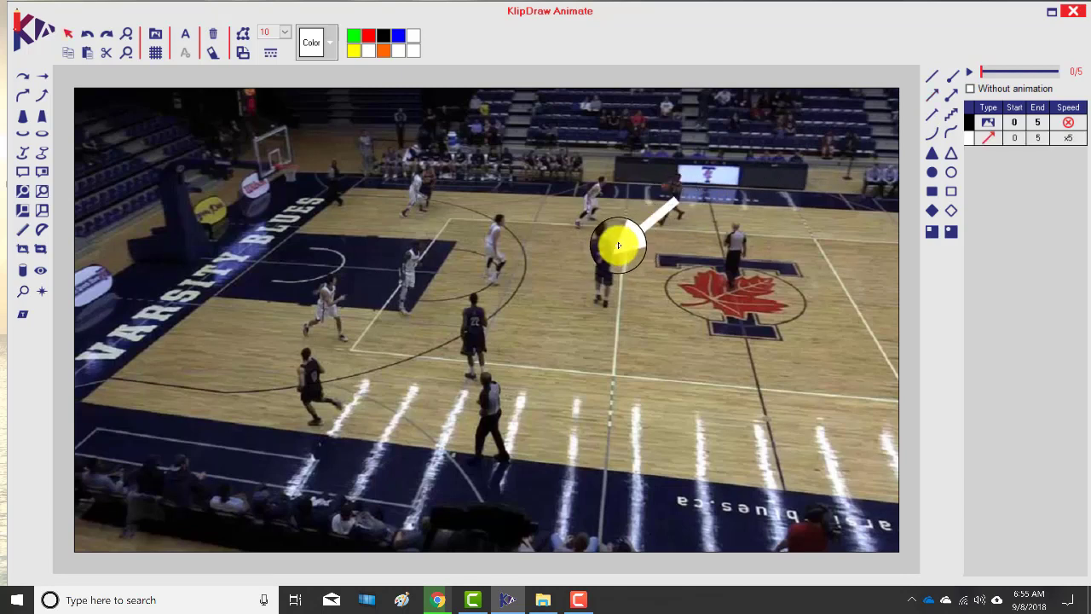
pyautogui.click(288, 36)
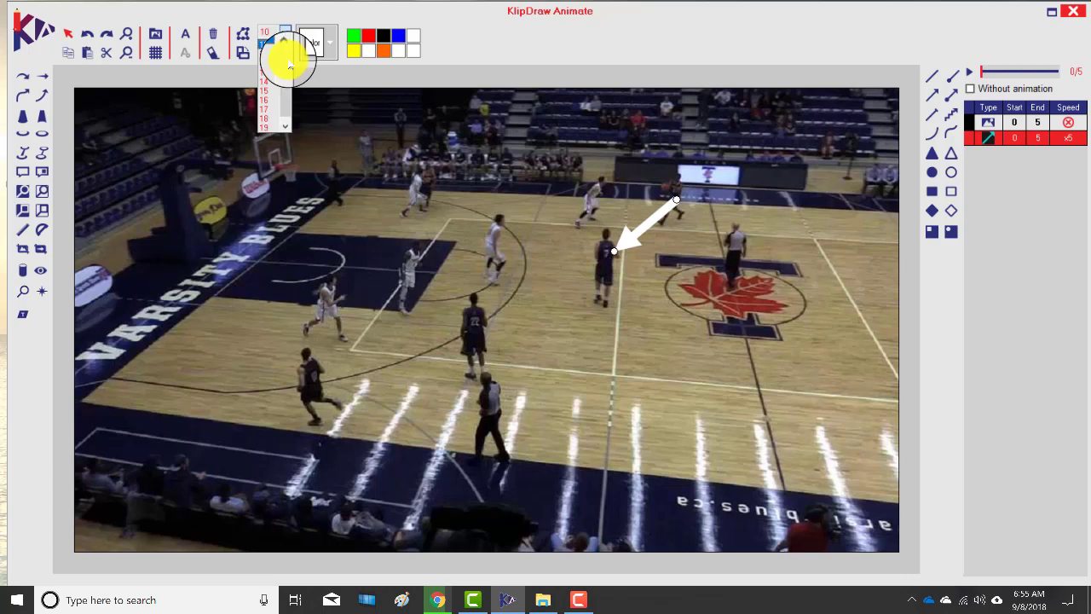
pyautogui.click(284, 129)
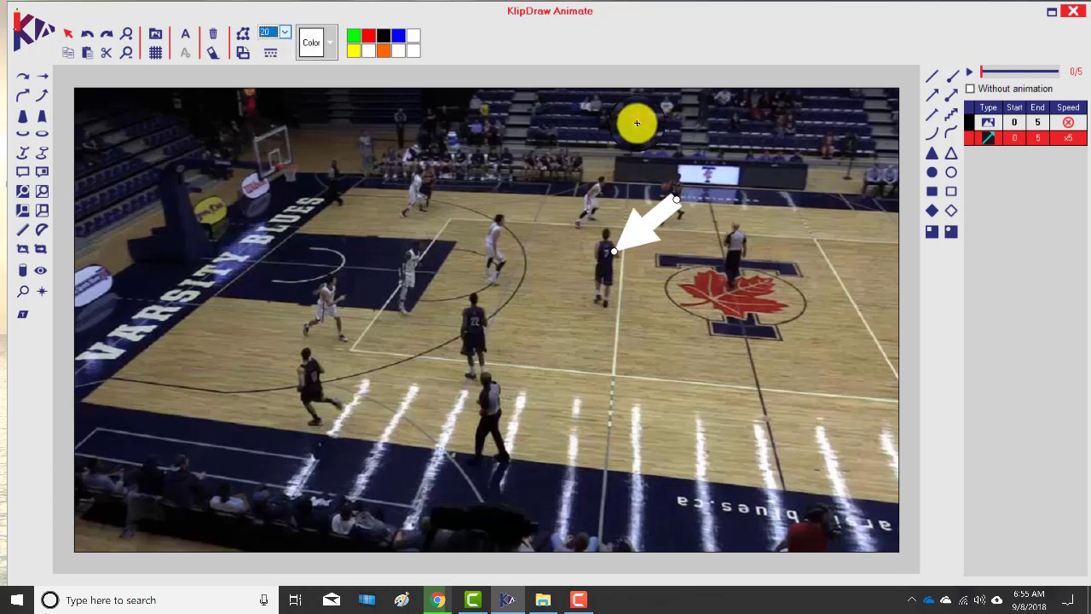
# - Set the arrow's thickness to 10 and its colour to red
pyautogui.click(286, 33)
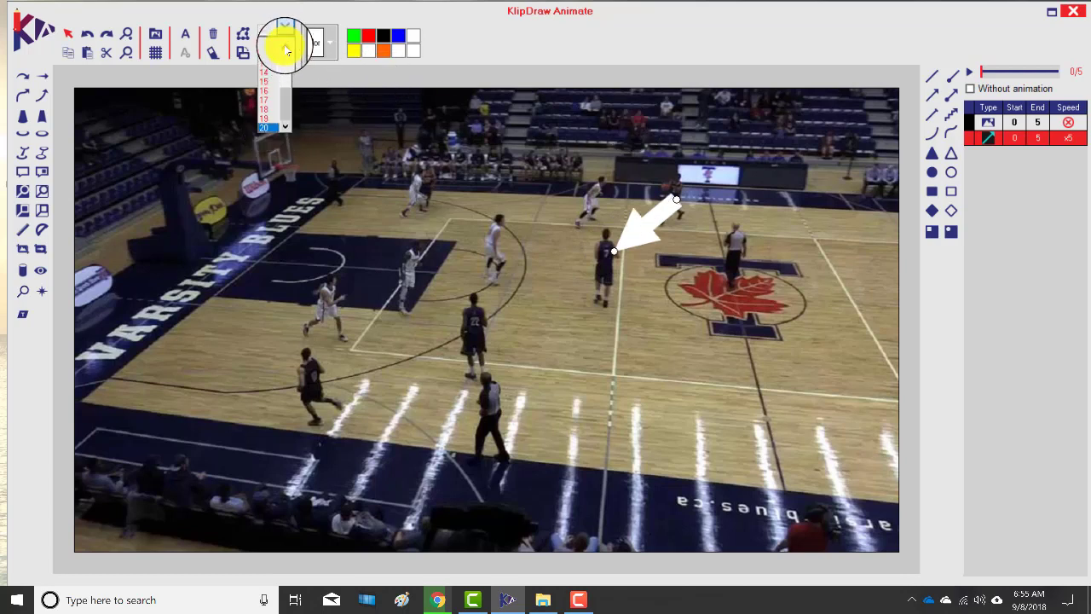
pyautogui.scroll(3, 288, 49)
pyautogui.click(263, 49)
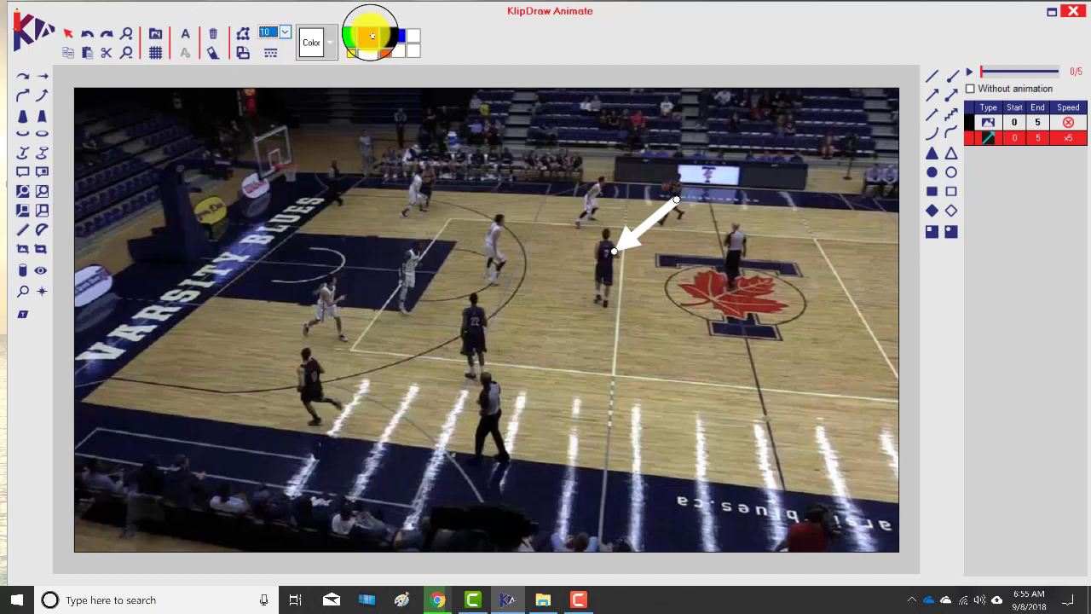
pyautogui.click(370, 35)
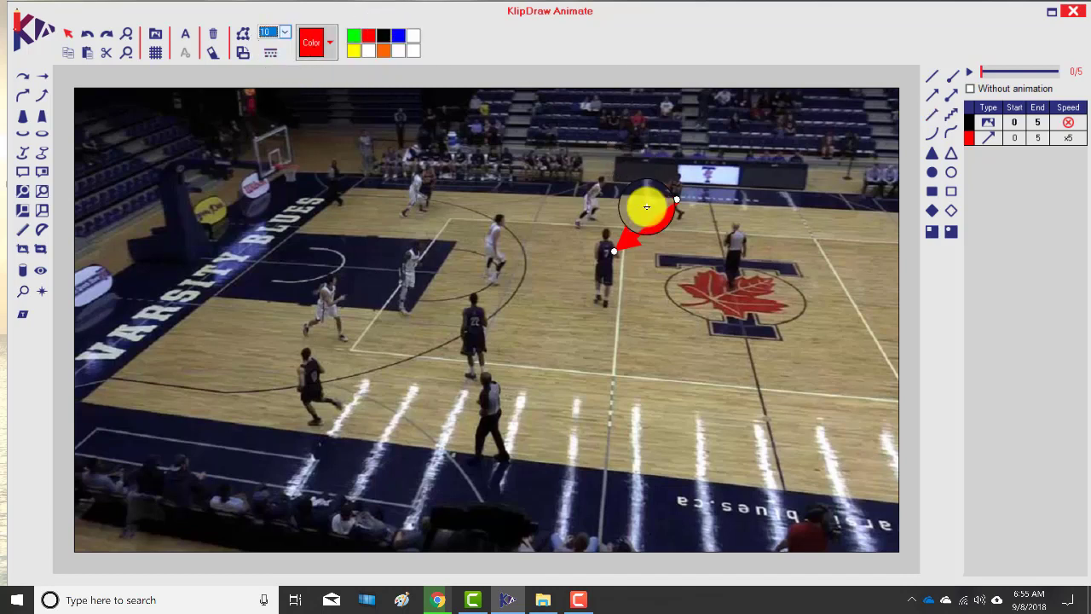
# - Give the red pass arrow a dashed line style and adjust its tail end beside the ball handler
pyautogui.click(271, 56)
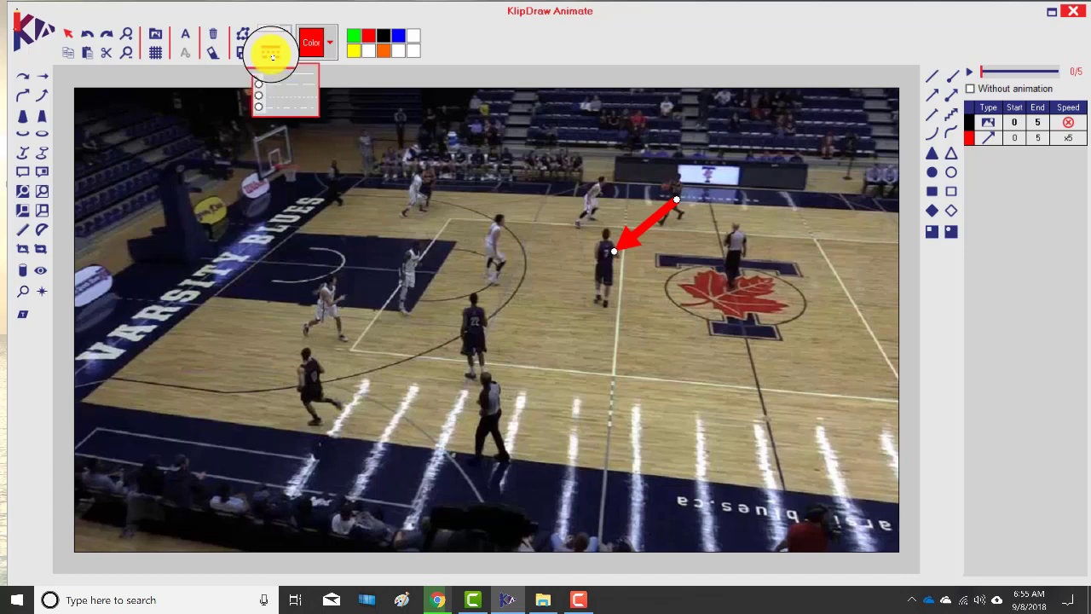
pyautogui.click(260, 99)
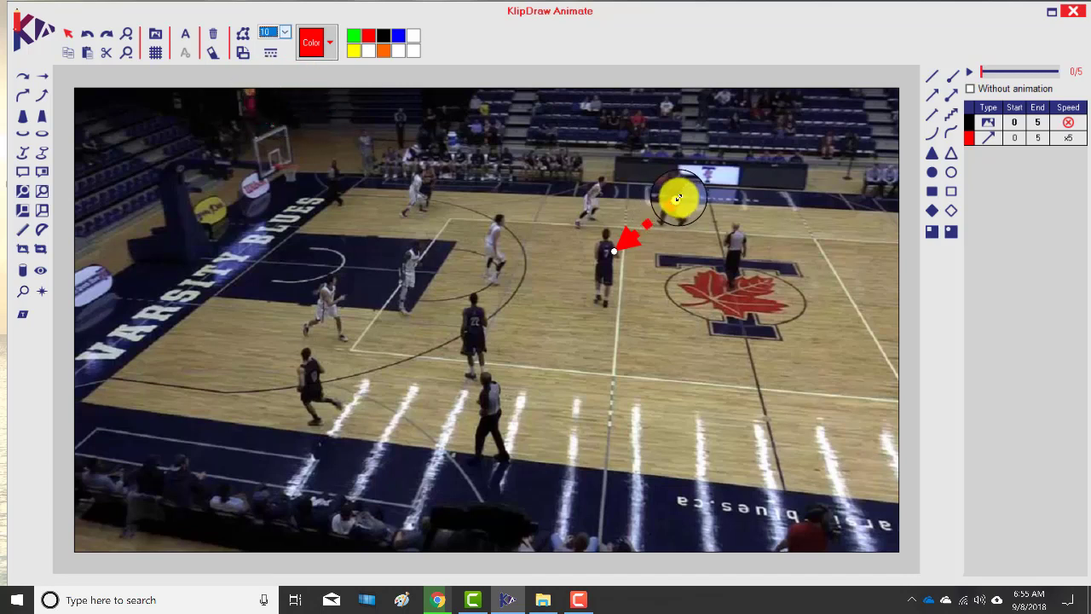
pyautogui.moveTo(677, 196)
pyautogui.mouseDown()
pyautogui.moveTo(446, 160)
pyautogui.moveTo(677, 176)
pyautogui.moveTo(730, 150)
pyautogui.moveTo(657, 200)
pyautogui.moveTo(702, 233)
pyautogui.moveTo(664, 207)
pyautogui.mouseUp()
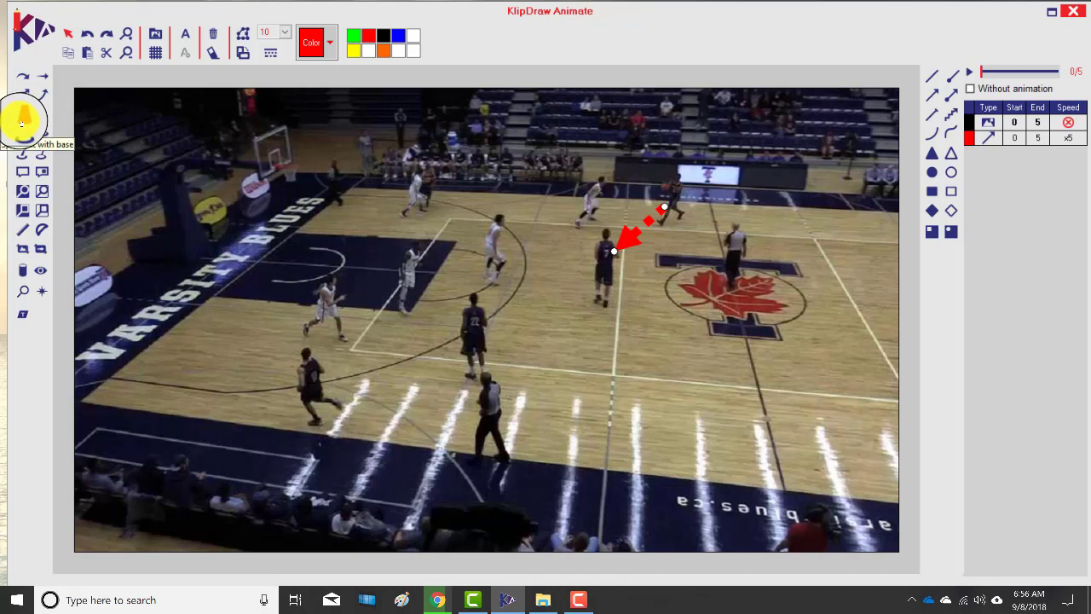
# - Place a red spotlight with base on the white-shirted defender just outside the lower edge of the key
pyautogui.click(22, 119)
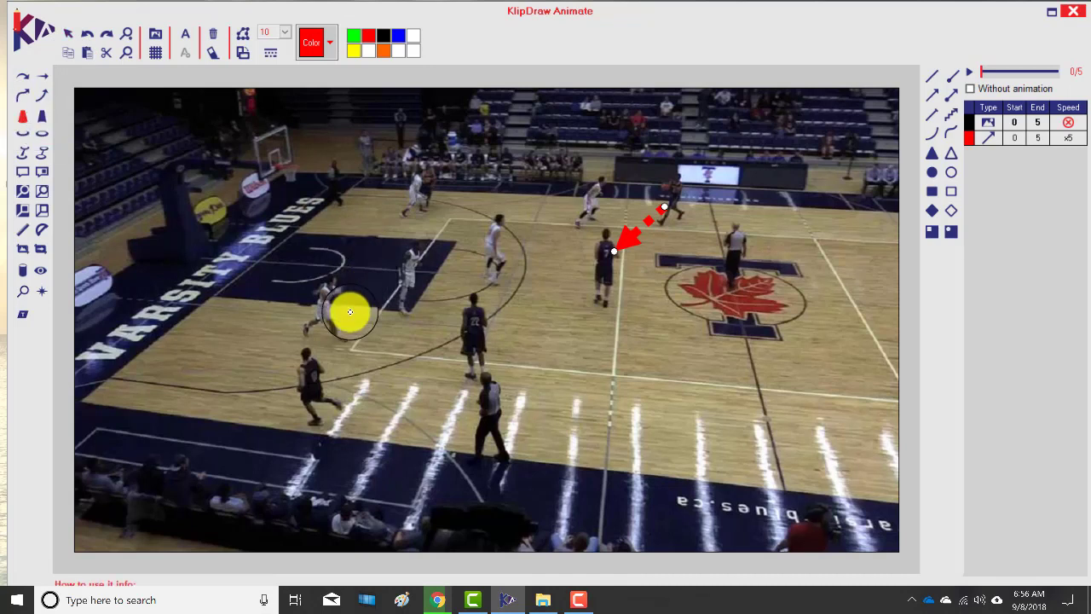
pyautogui.click(324, 336)
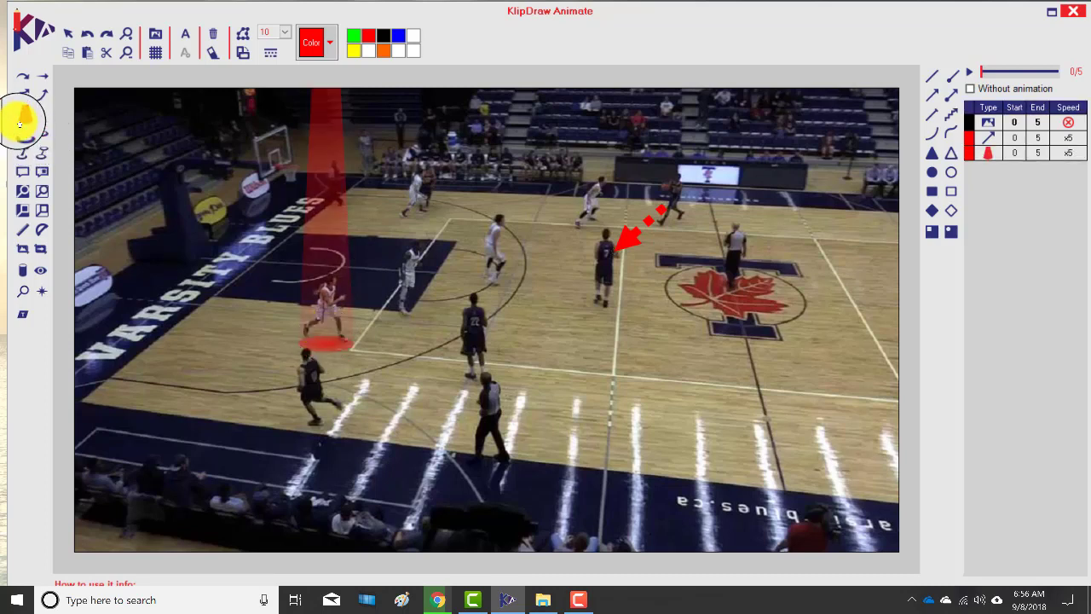
pyautogui.click(329, 340)
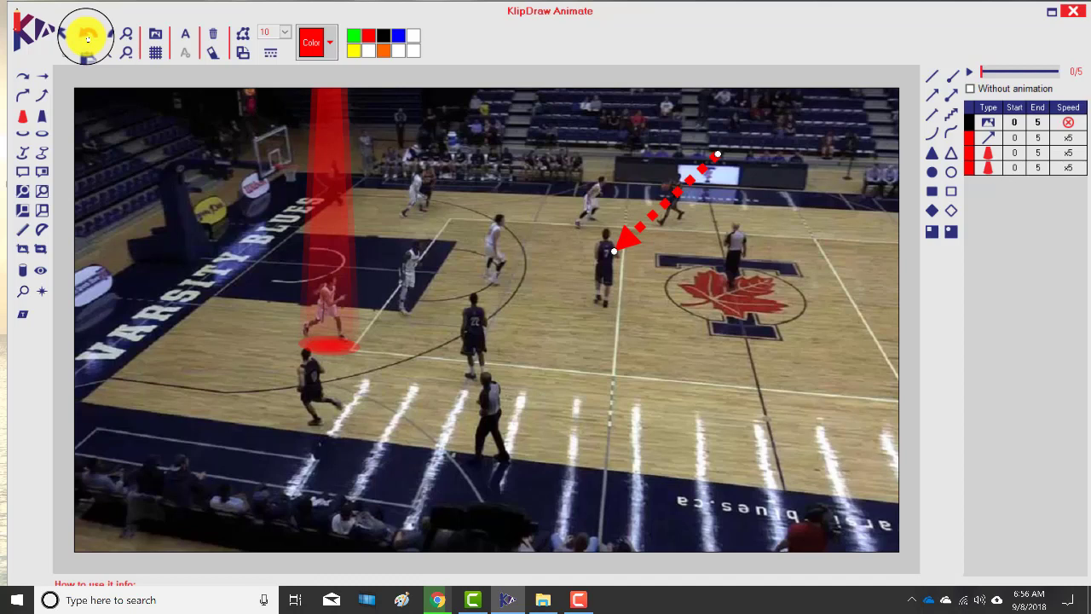
pyautogui.moveTo(321, 260); pyautogui.dragTo(423, 271)
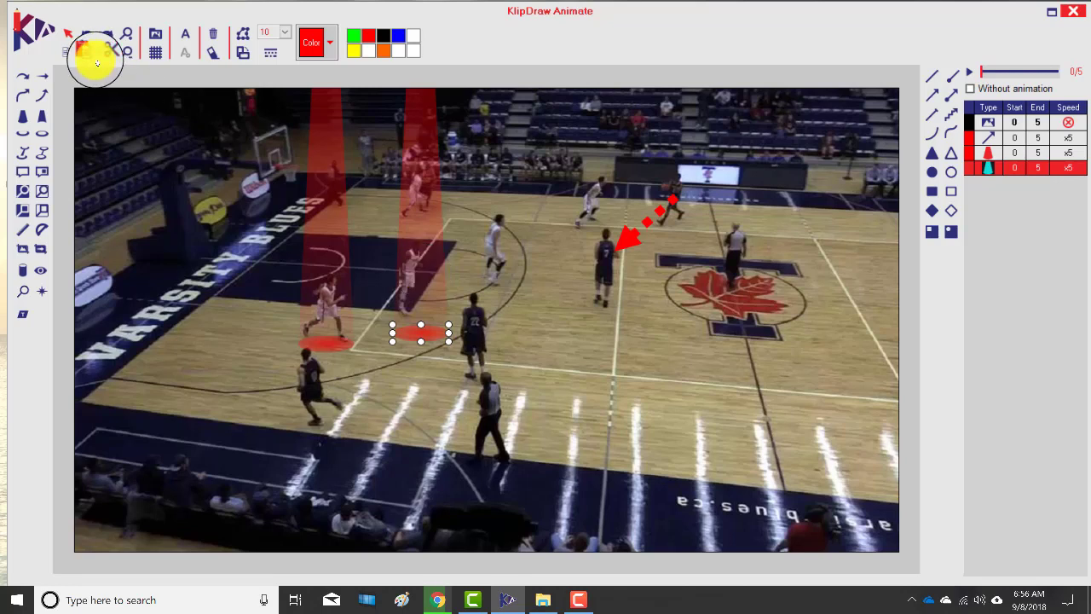
pyautogui.click(105, 53)
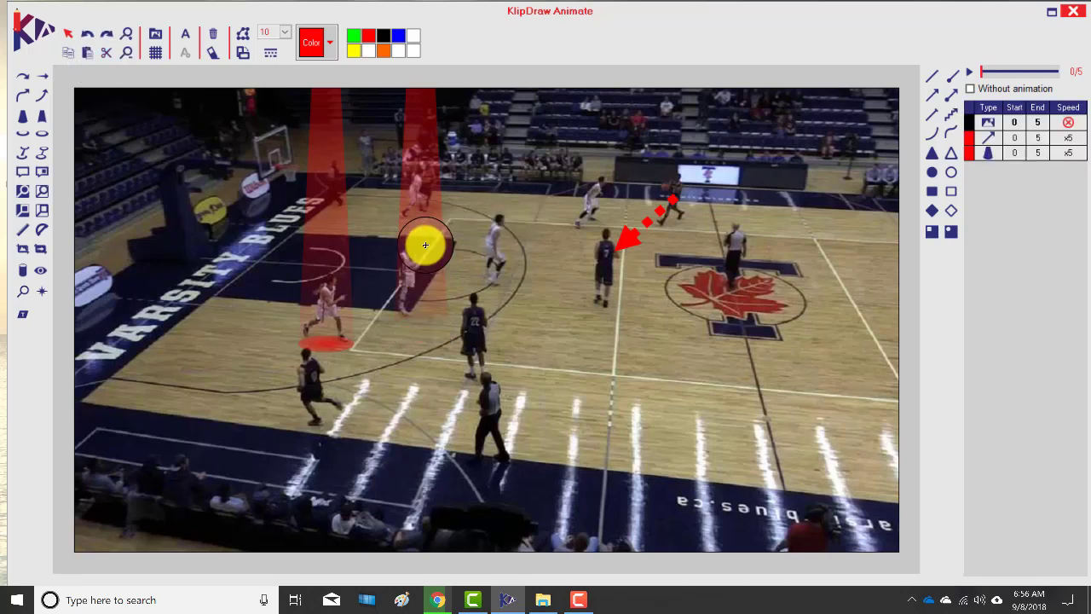
# - Widen the spotlight's base around the white-shirted defender and set its colour to green
pyautogui.click(322, 261)
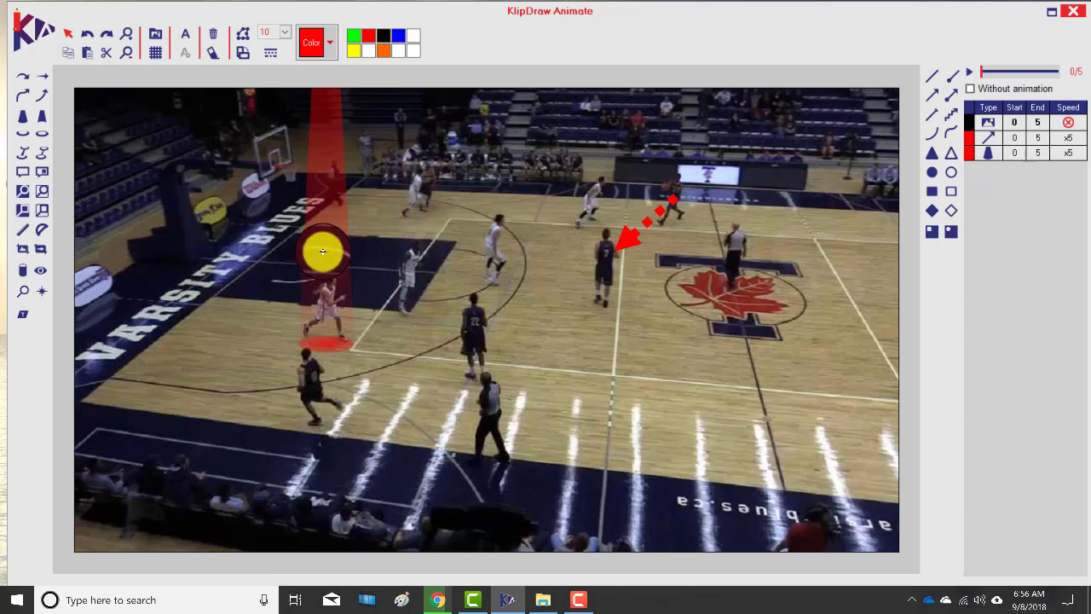
pyautogui.click(322, 250)
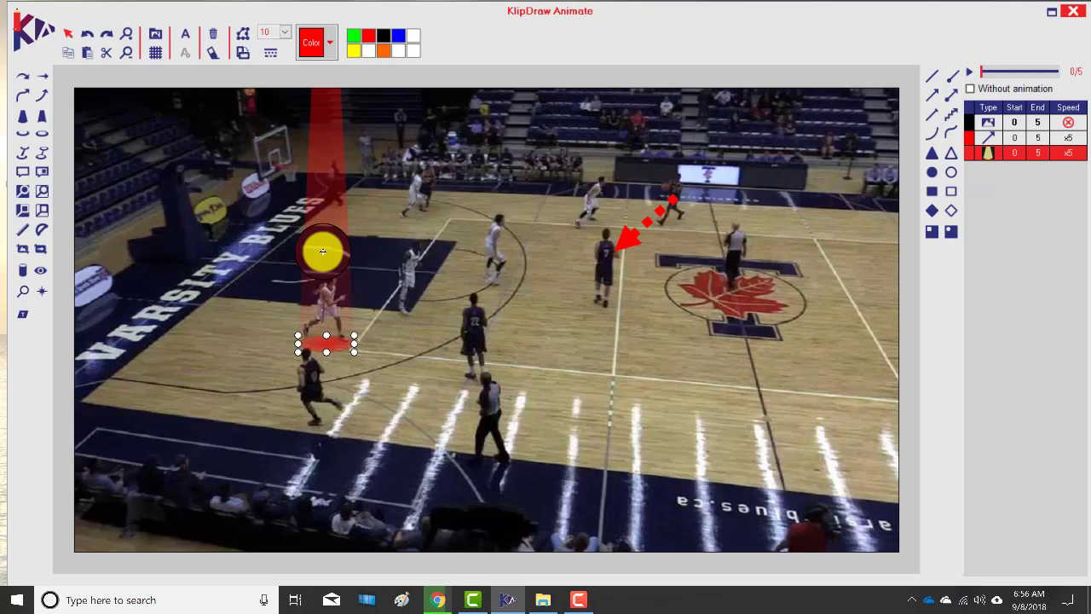
pyautogui.moveTo(354, 343); pyautogui.dragTo(316, 308)
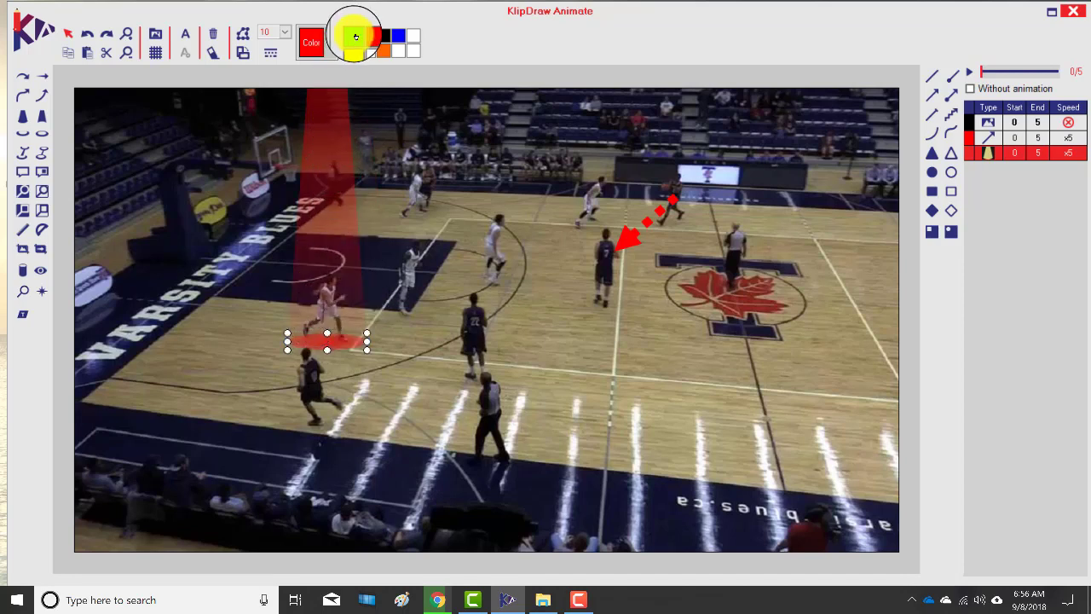
pyautogui.click(353, 35)
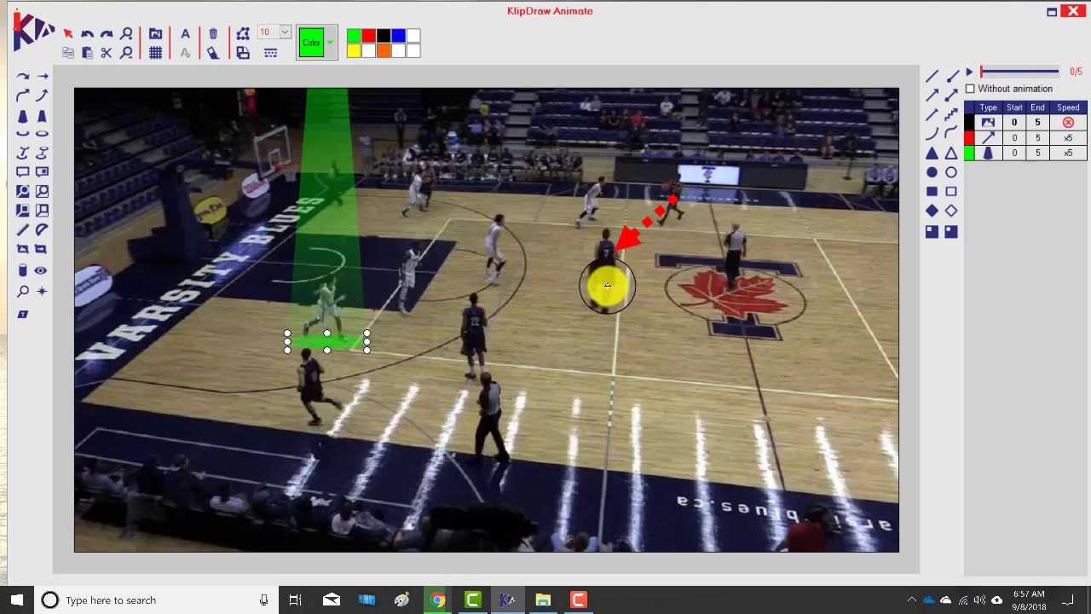
# - Draw a T-ended screen line from dark-shirted player 22 to the spotlighted defender
pyautogui.click(930, 116)
pyautogui.moveTo(465, 341); pyautogui.dragTo(345, 310)
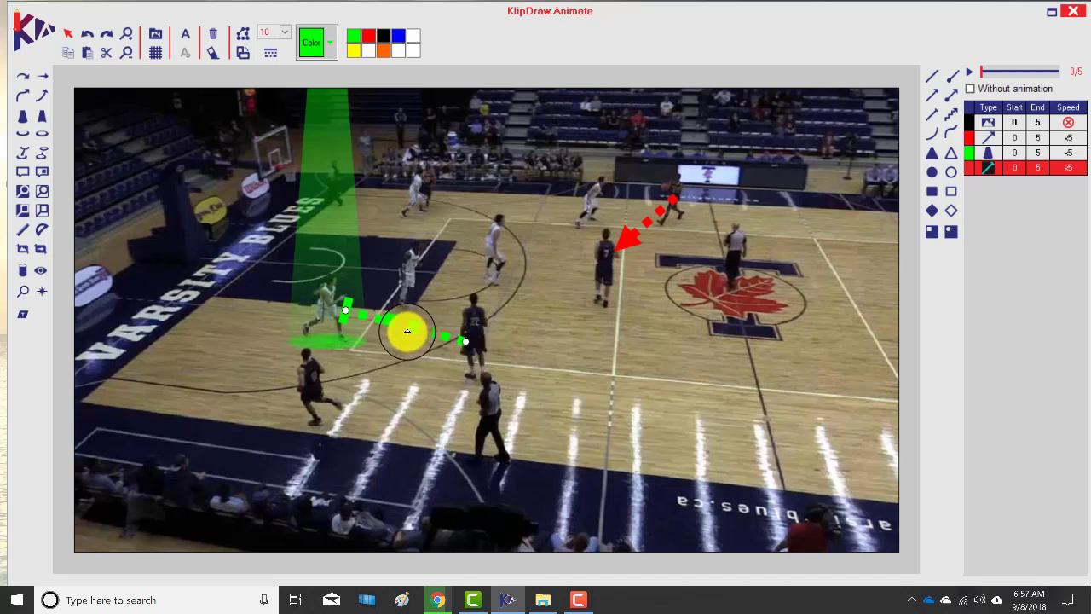
pyautogui.click(316, 231)
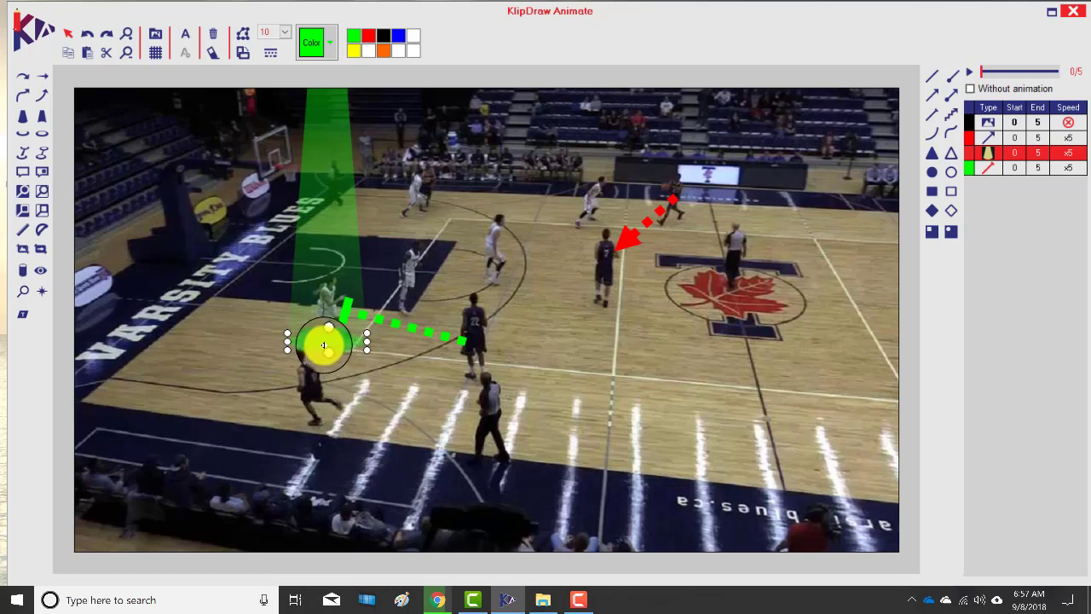
# - Set the T-ended screen line's colour to red and its line style to solid
pyautogui.click(409, 332)
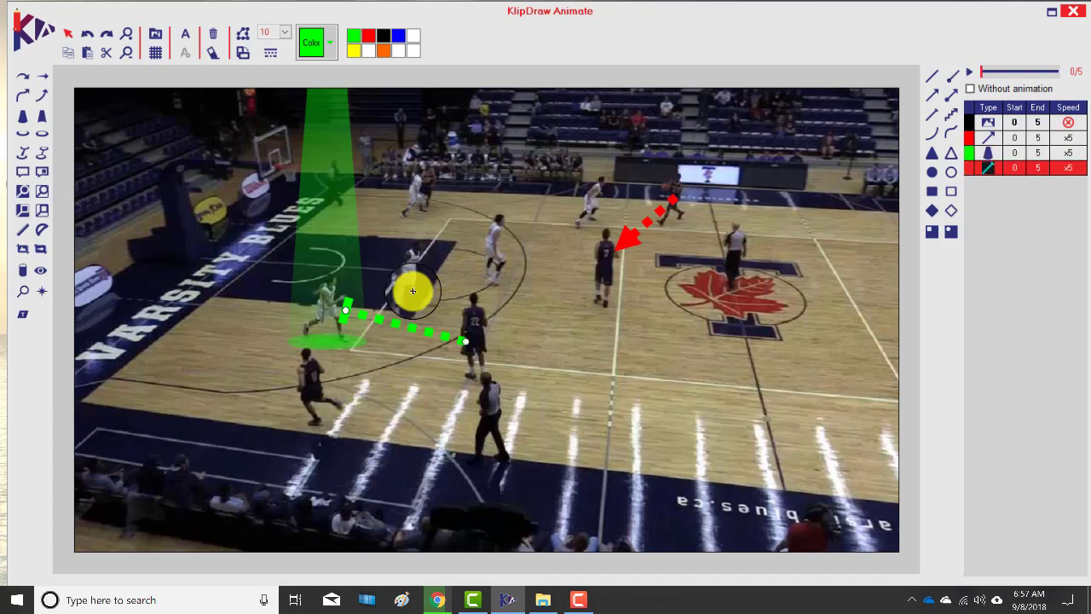
pyautogui.click(369, 40)
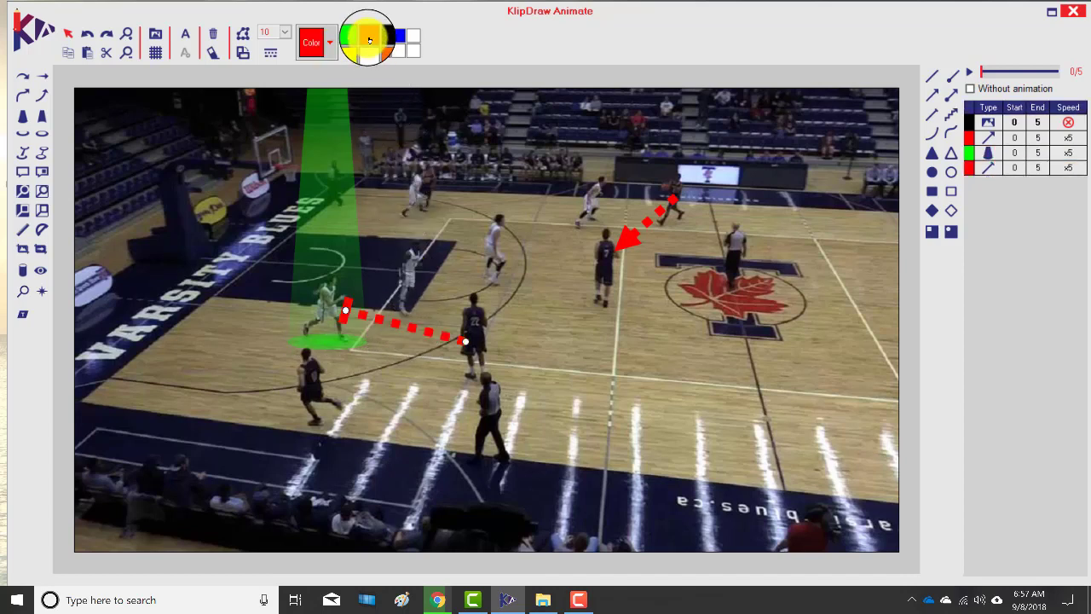
pyautogui.click(271, 51)
pyautogui.click(261, 76)
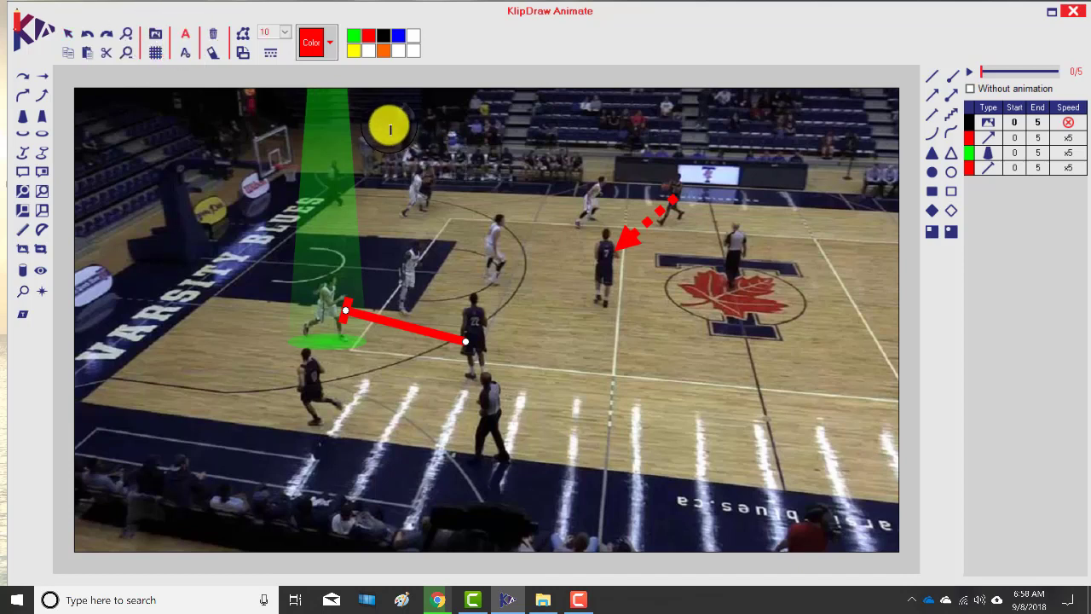
# - Add a text annotation over the upper stands beside the spotlight beam and set its colour to white
pyautogui.click(189, 42)
pyautogui.click(367, 119)
pyautogui.rightClick(385, 130)
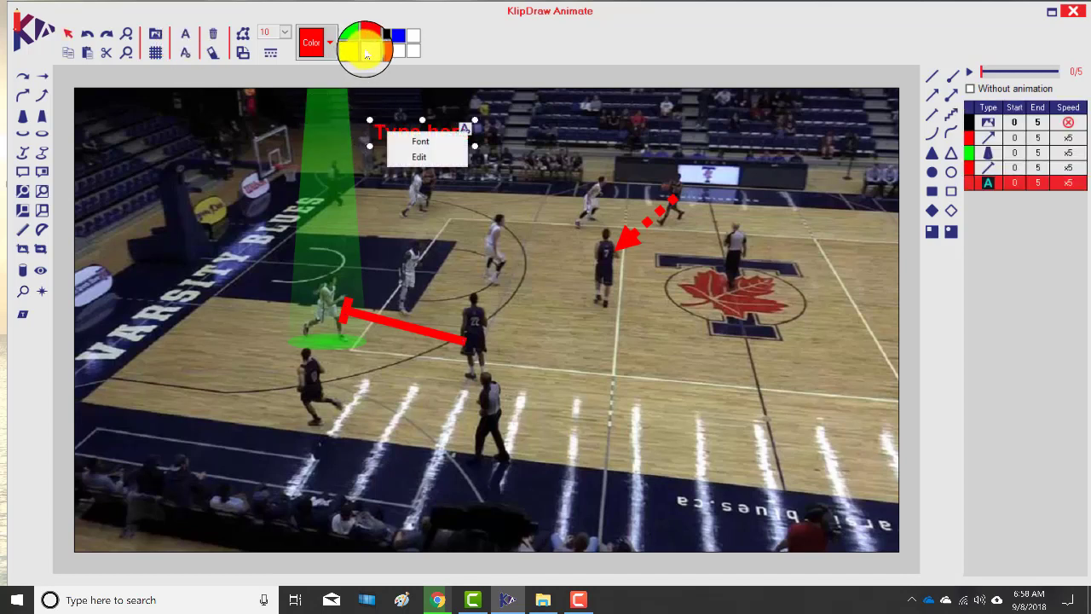
pyautogui.click(367, 50)
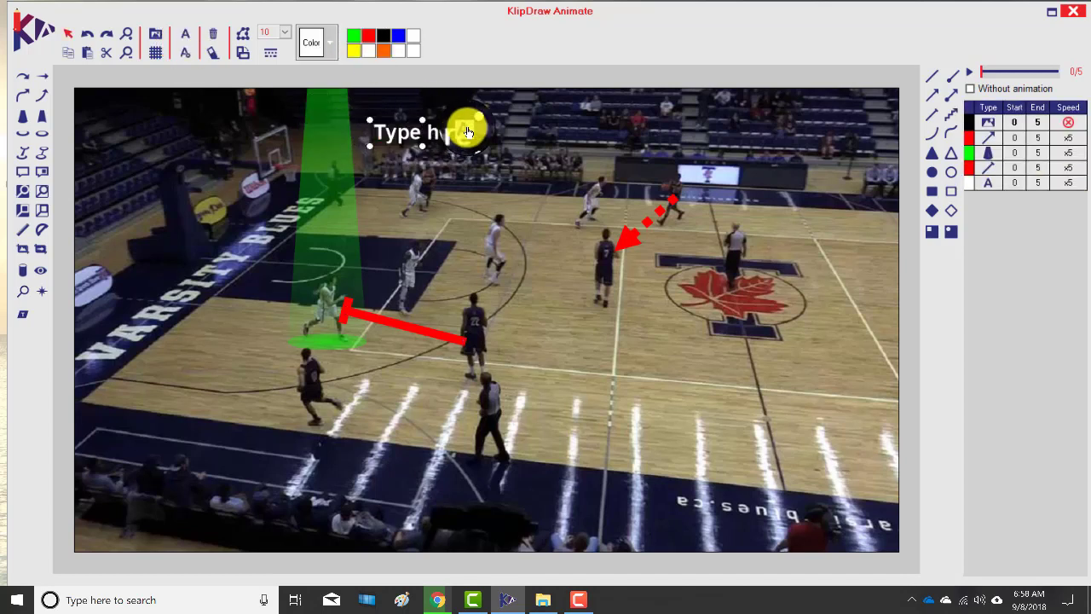
pyautogui.doubleClick(463, 128)
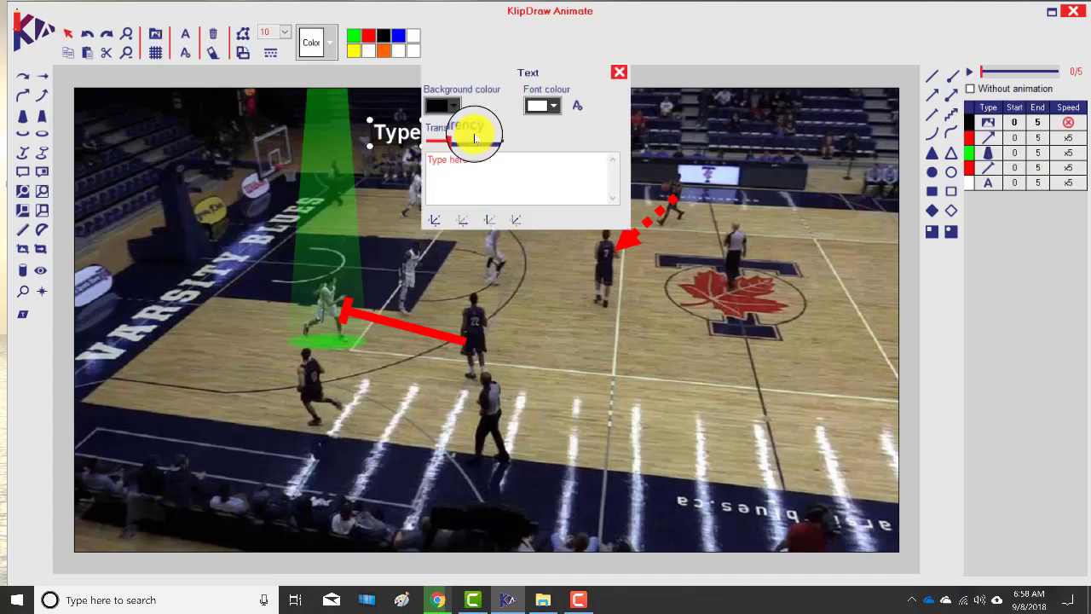
pyautogui.click(619, 72)
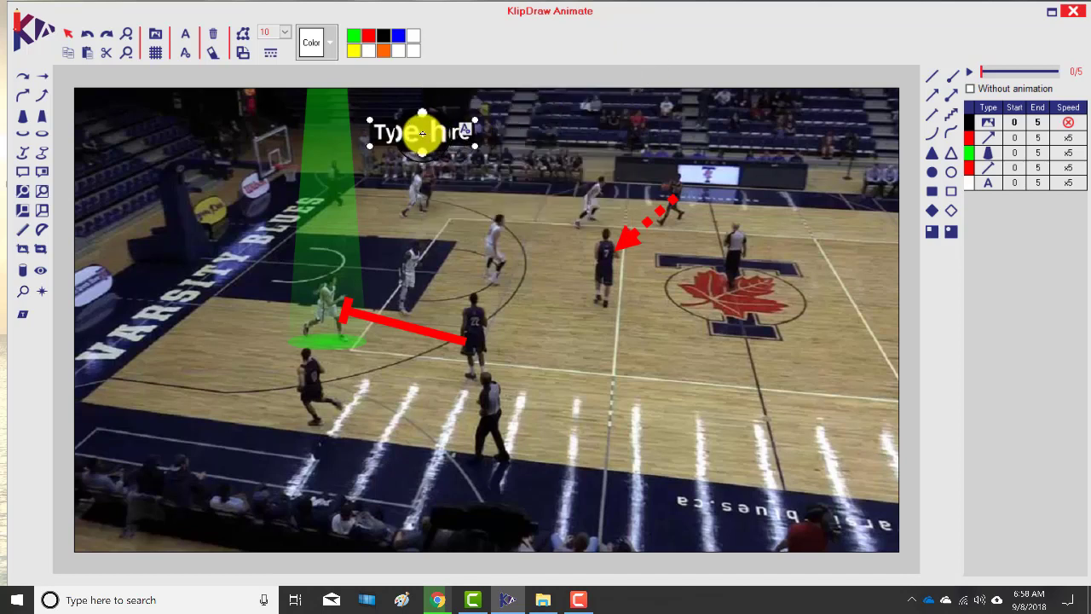
pyautogui.moveTo(422, 132); pyautogui.dragTo(411, 133)
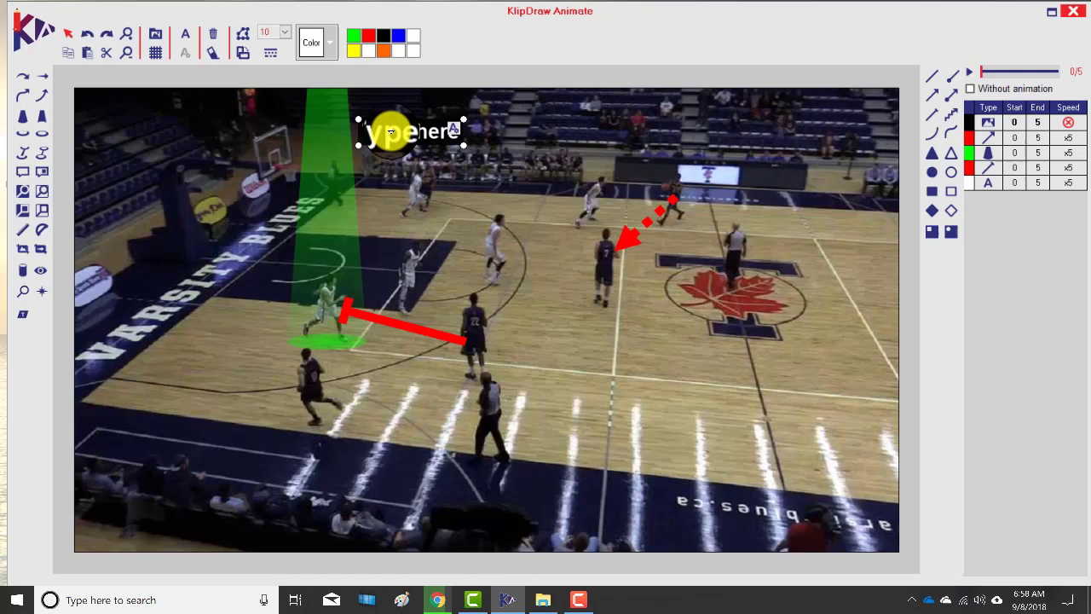
pyautogui.click(438, 154)
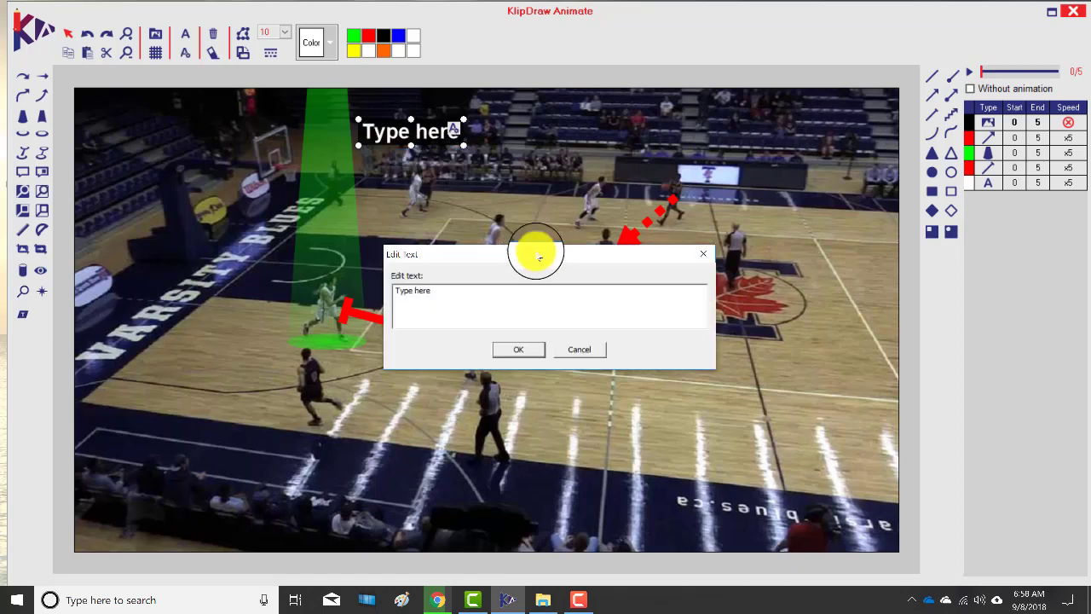
pyautogui.moveTo(529, 253); pyautogui.dragTo(660, 137)
pyautogui.moveTo(574, 165); pyautogui.dragTo(516, 167)
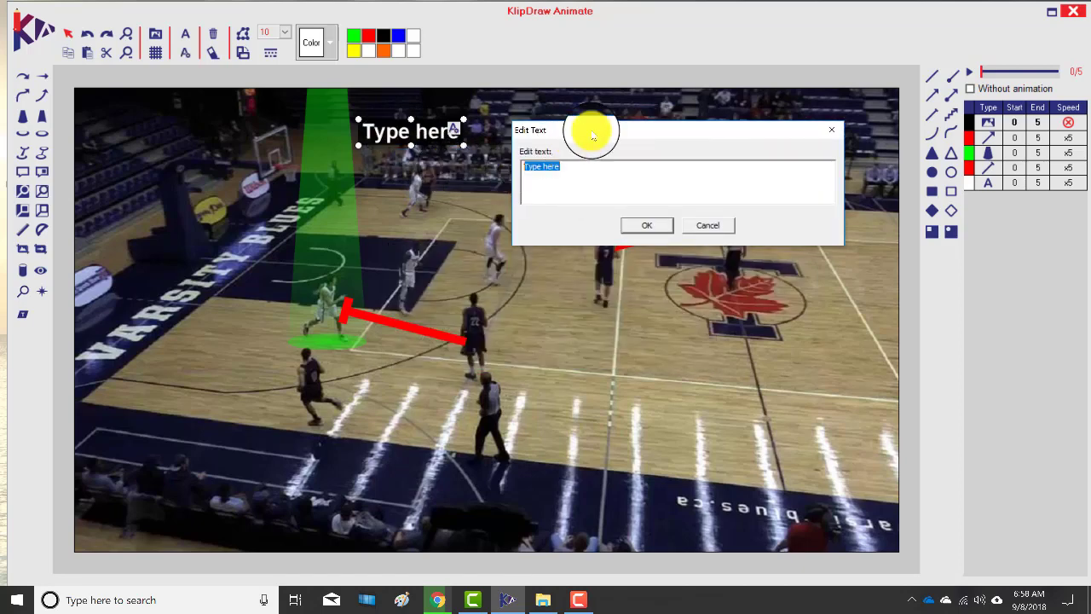
pyautogui.click(697, 225)
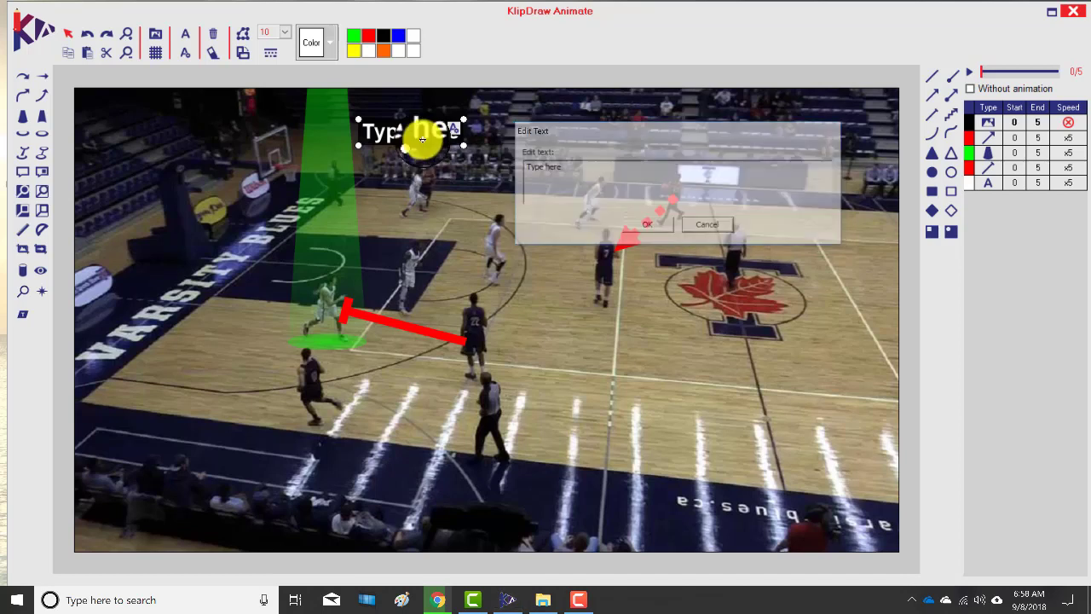
# - Replace the placeholder text with "THE PLAY STARTS WITH A TRAIL" and, on a second line, "PASS AND A WEAK SIDE DOWN SCREEN"
pyautogui.doubleClick(454, 134)
pyautogui.click(467, 170)
pyautogui.moveTo(467, 170); pyautogui.dragTo(413, 165)
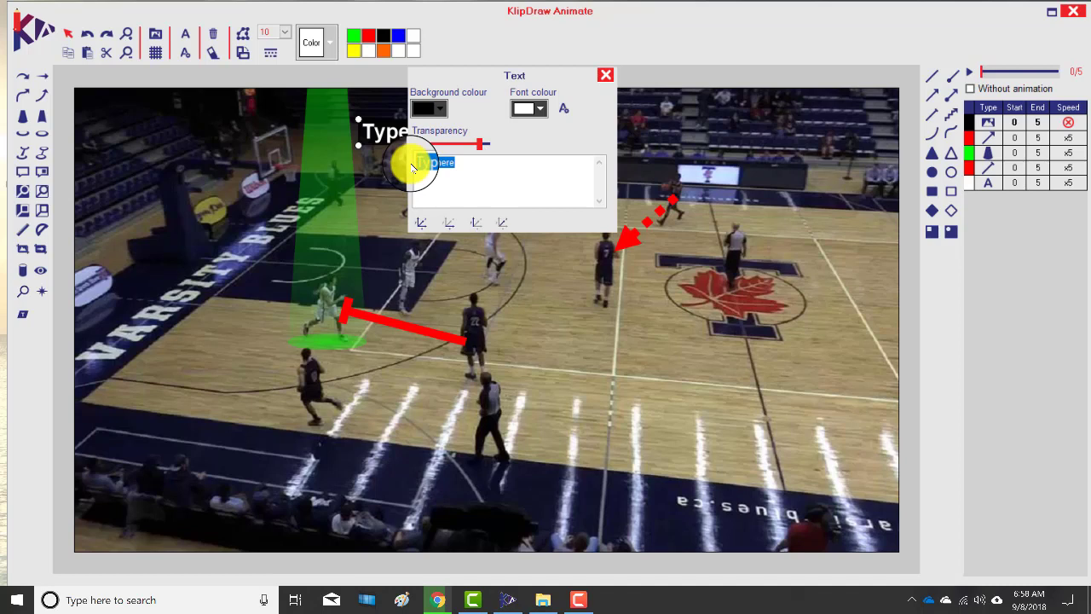
pyautogui.press('BackSpace')
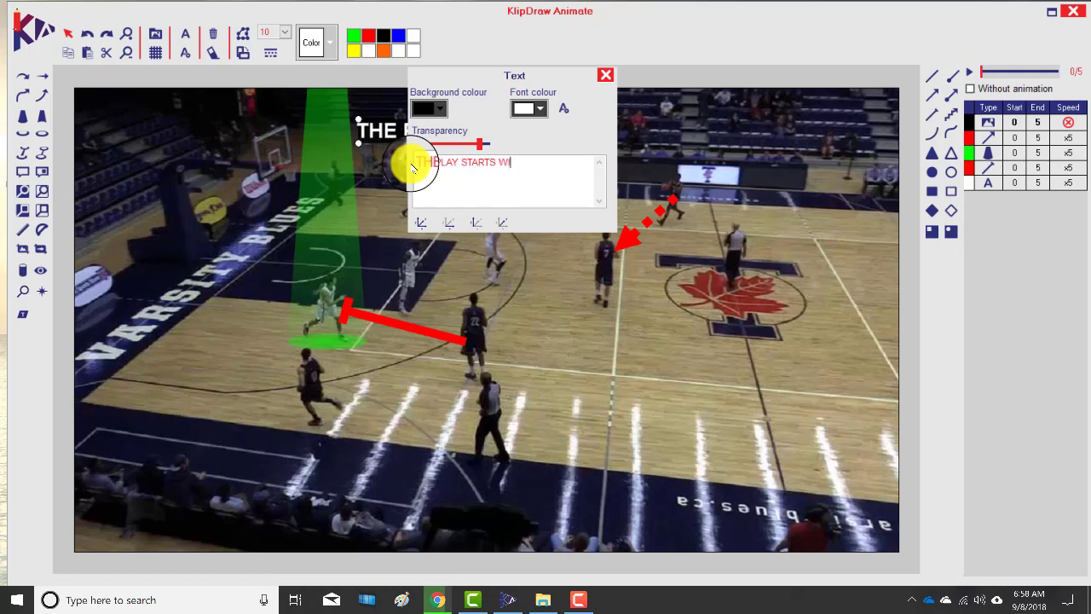
pyautogui.write('THE PLAY STARTS WITH A TRAIL')
pyautogui.press('Return')
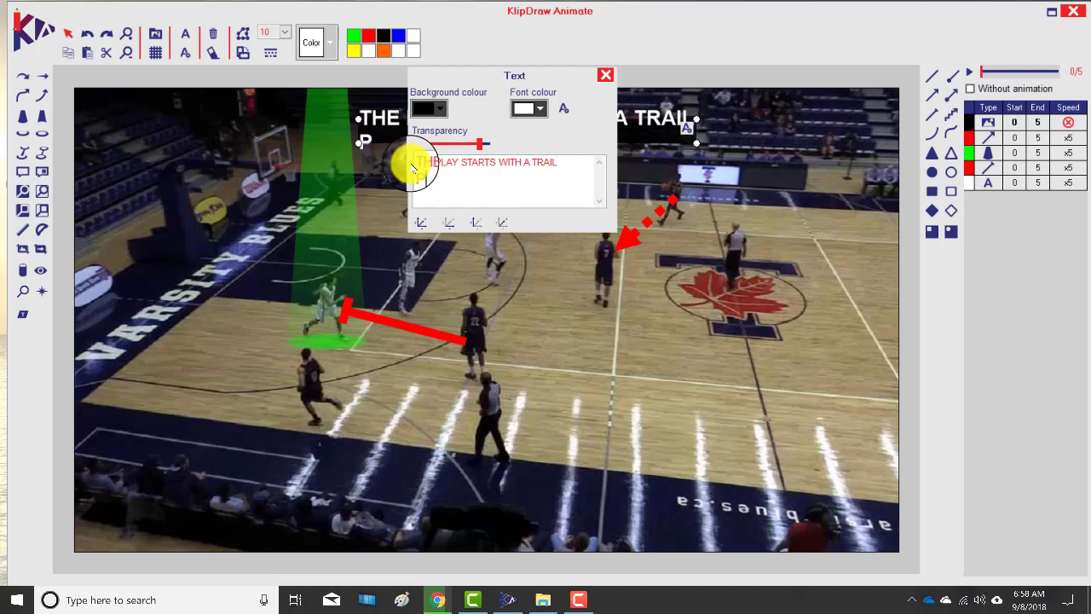
pyautogui.write('PASS AND A')
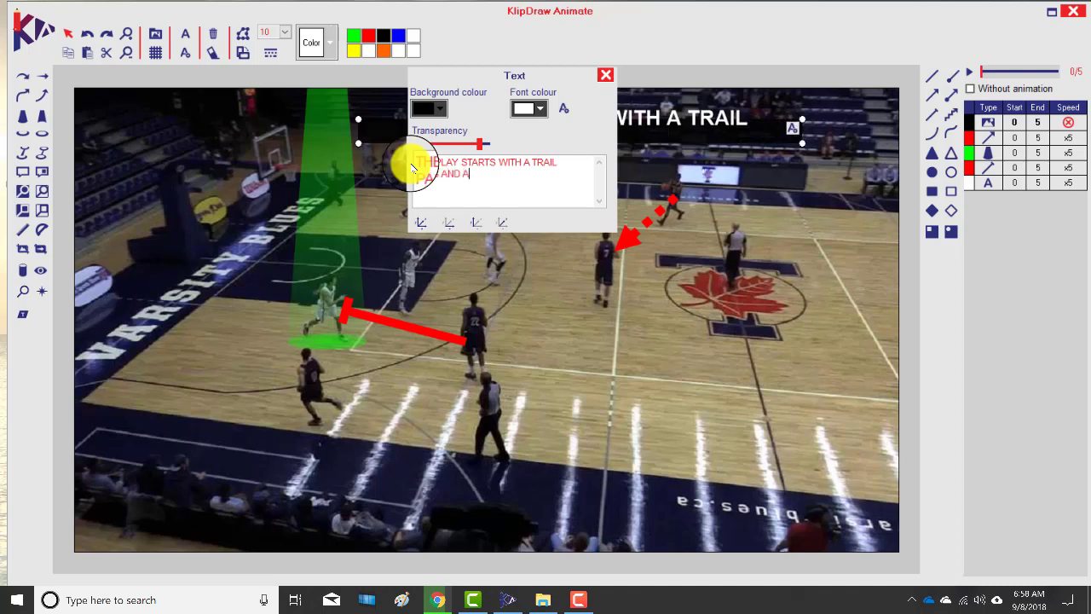
pyautogui.write(' WEAK SIDE')
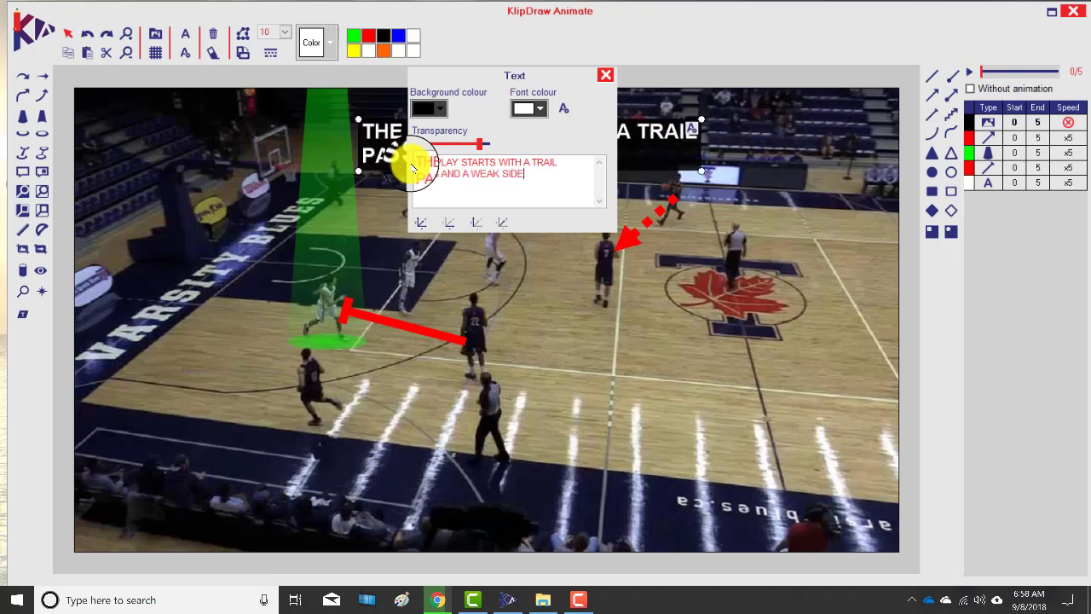
pyautogui.write(' DOWN')
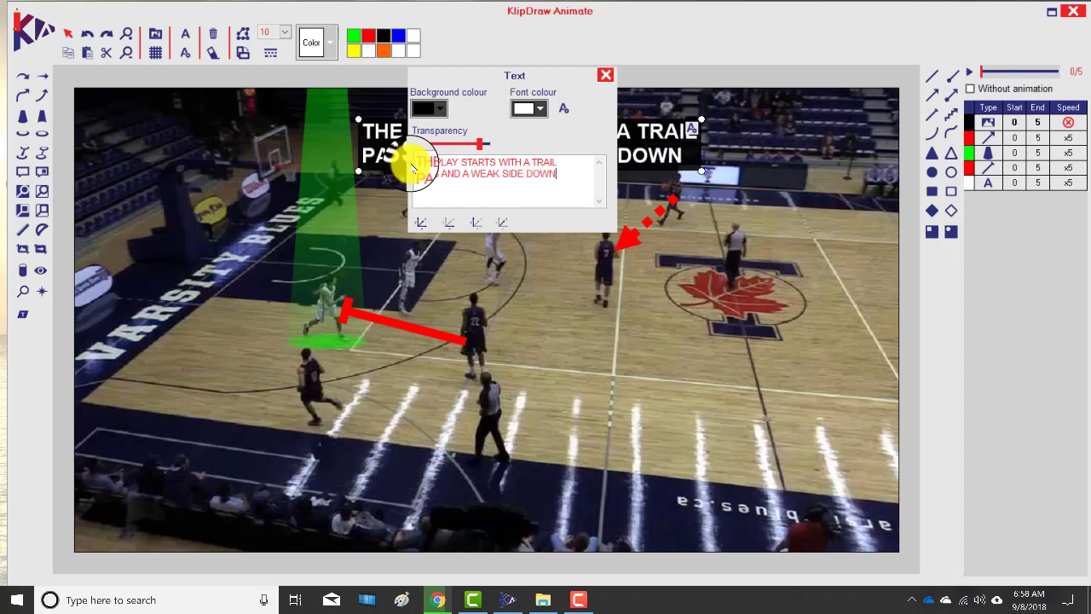
pyautogui.write(' SCREEN')
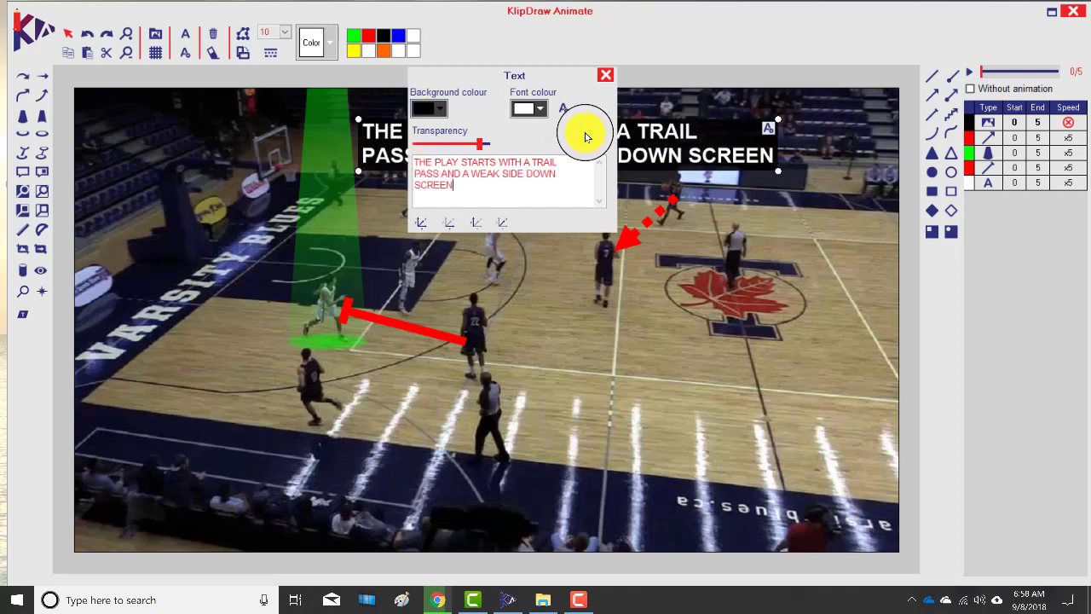
pyautogui.click(605, 79)
# - Reposition and resize the two-line caption so it sits centred over the stands along the frame's upper edge
pyautogui.moveTo(540, 152); pyautogui.dragTo(484, 151)
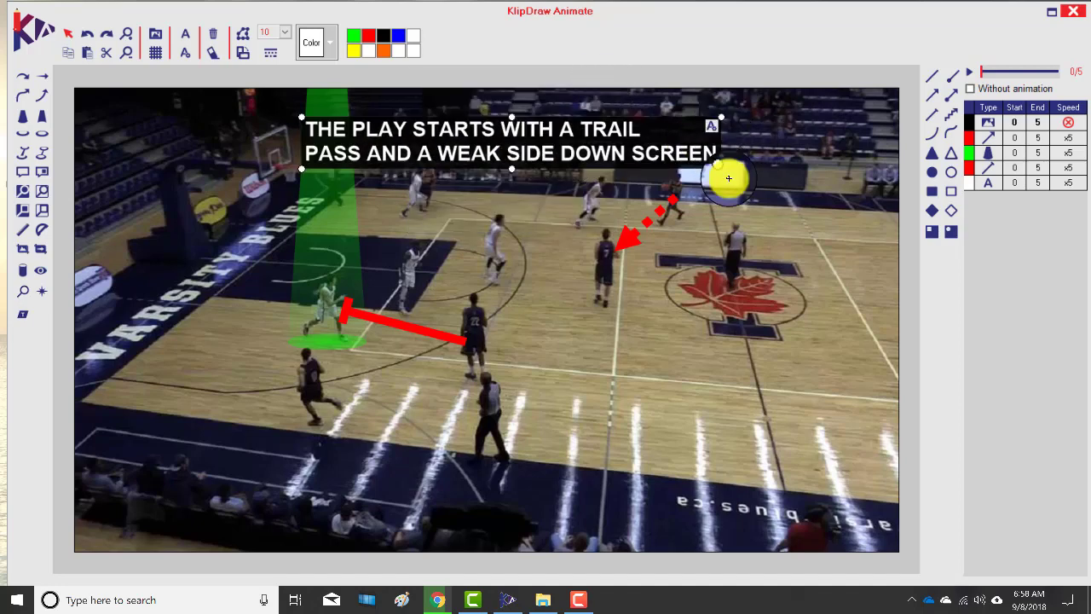
pyautogui.moveTo(722, 173); pyautogui.dragTo(769, 233)
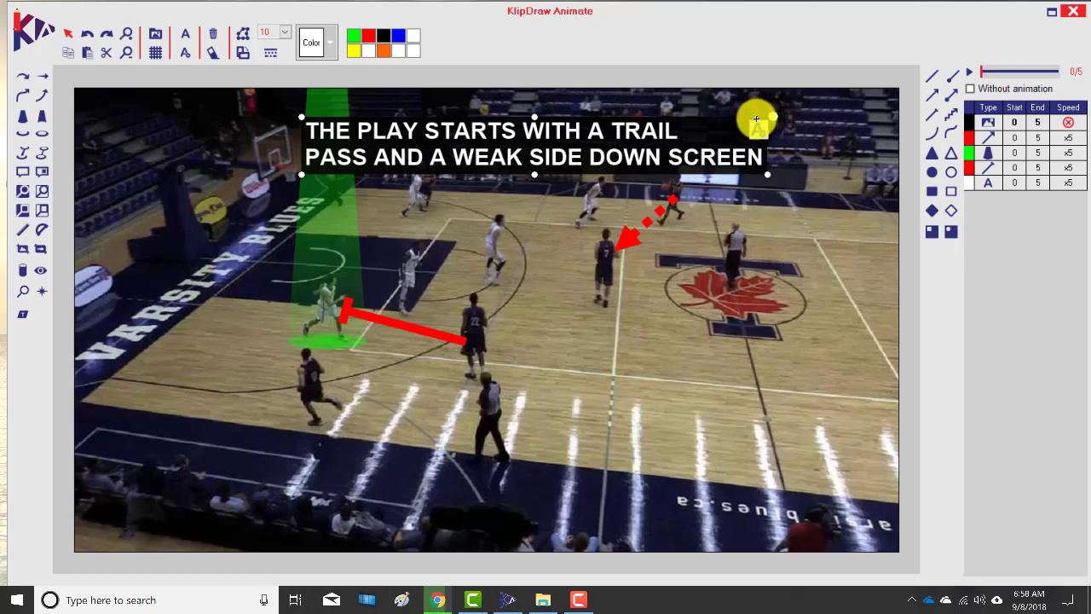
pyautogui.click(770, 173)
pyautogui.moveTo(769, 173); pyautogui.dragTo(798, 233)
pyautogui.moveTo(301, 111); pyautogui.dragTo(395, 116)
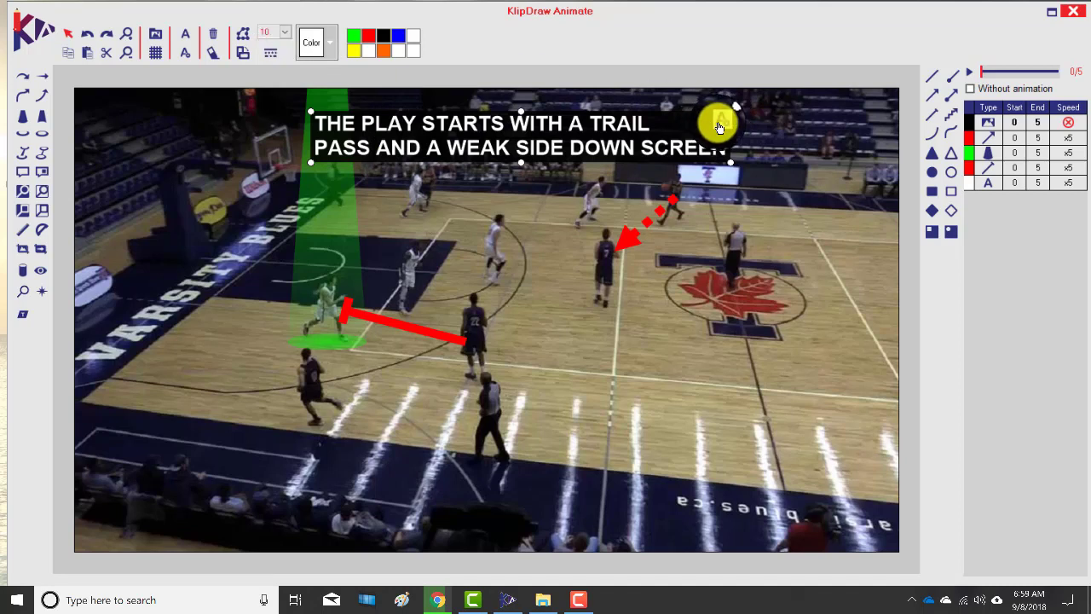
# - Review the caption's text and font settings, and nudge the caption slightly closer to the frame's upper edge
pyautogui.click(718, 127)
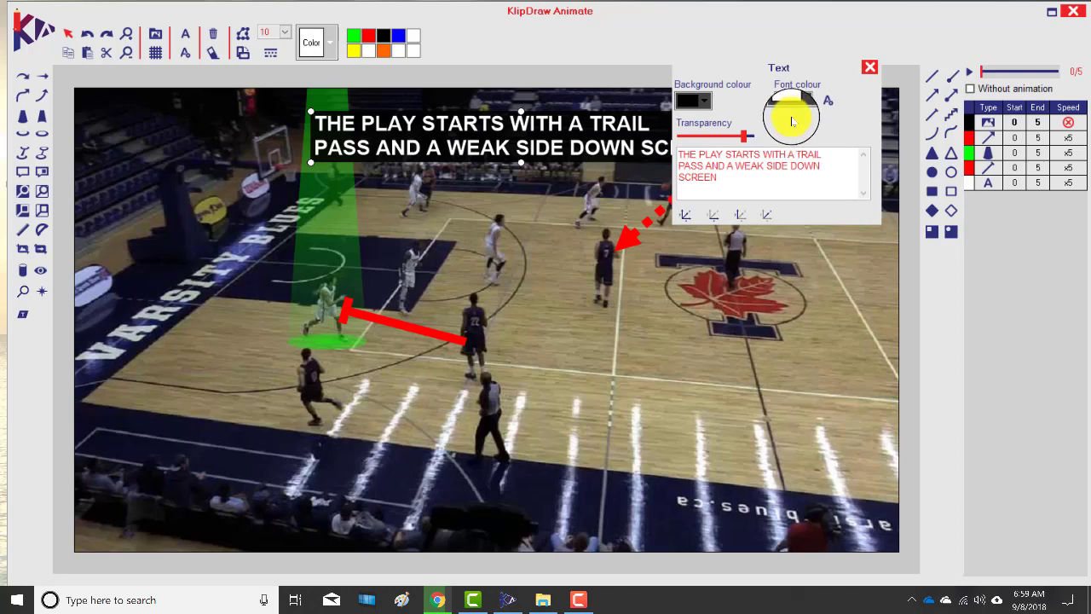
pyautogui.click(831, 103)
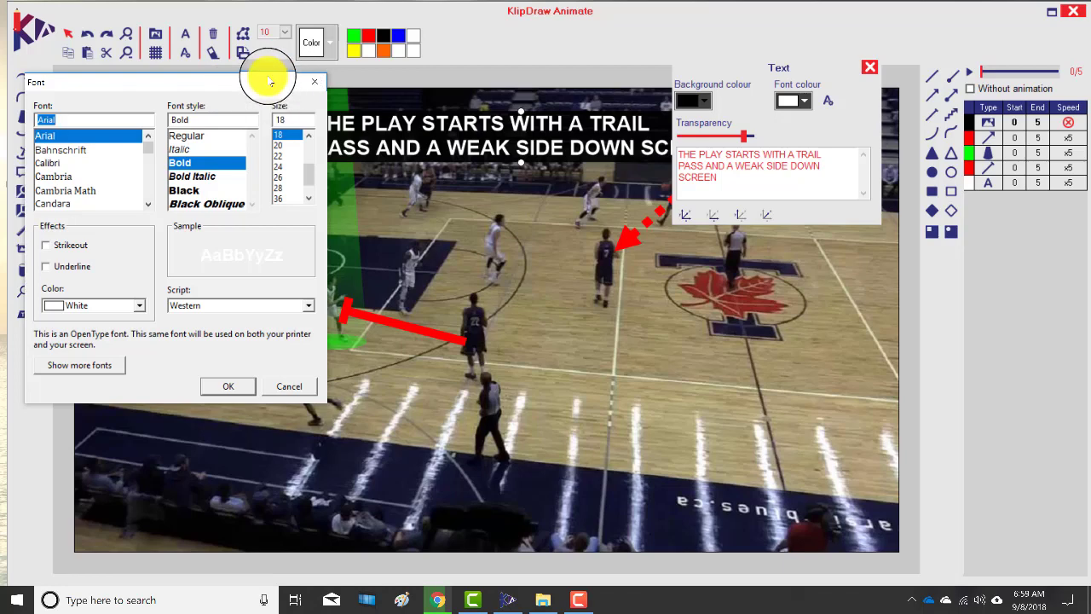
pyautogui.moveTo(261, 88); pyautogui.dragTo(313, 97)
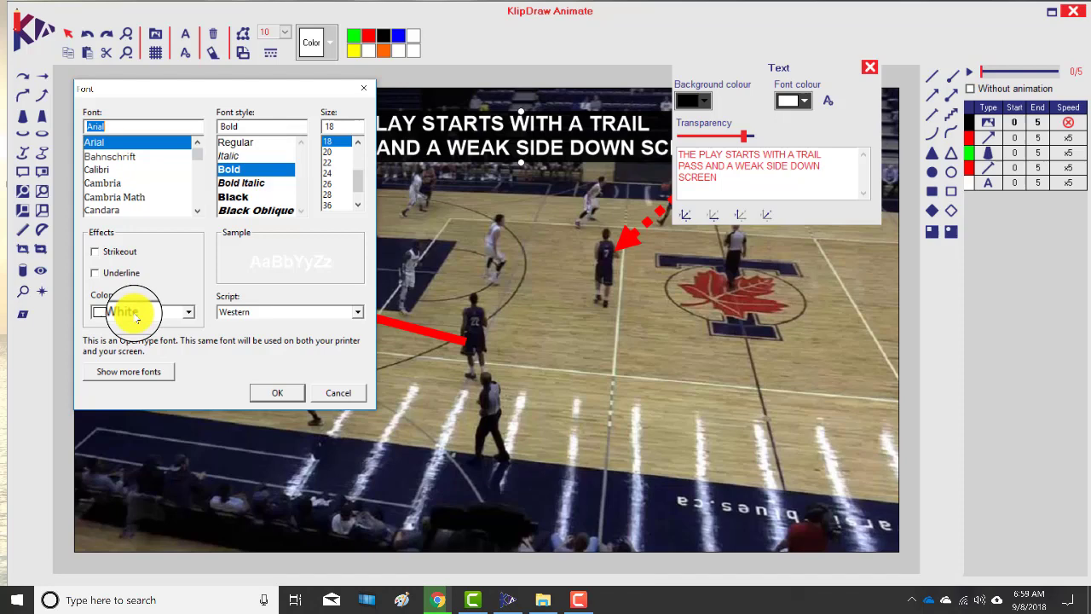
pyautogui.click(362, 91)
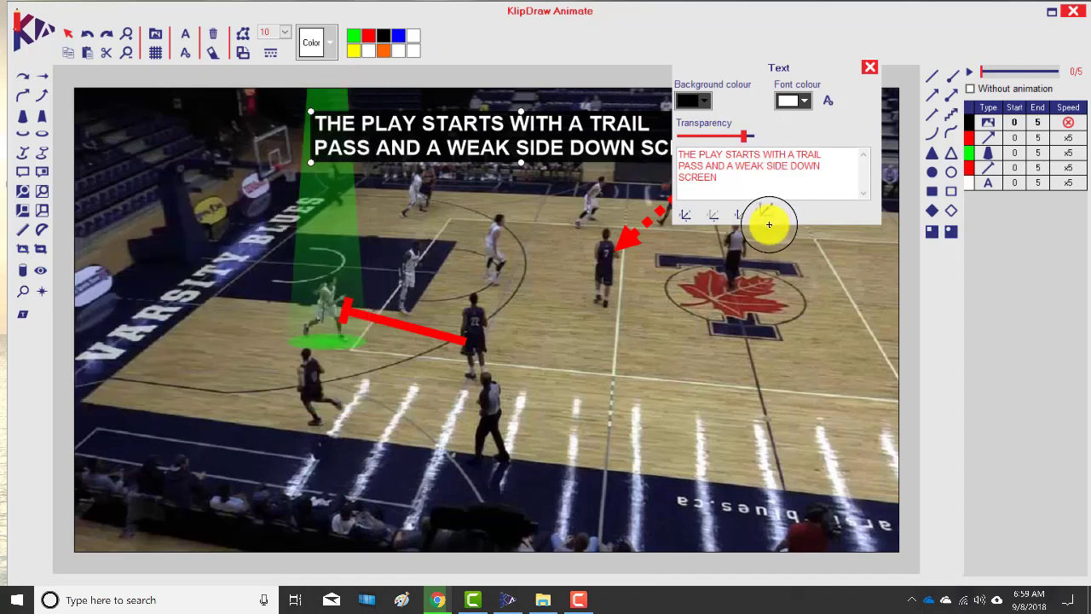
pyautogui.click(871, 70)
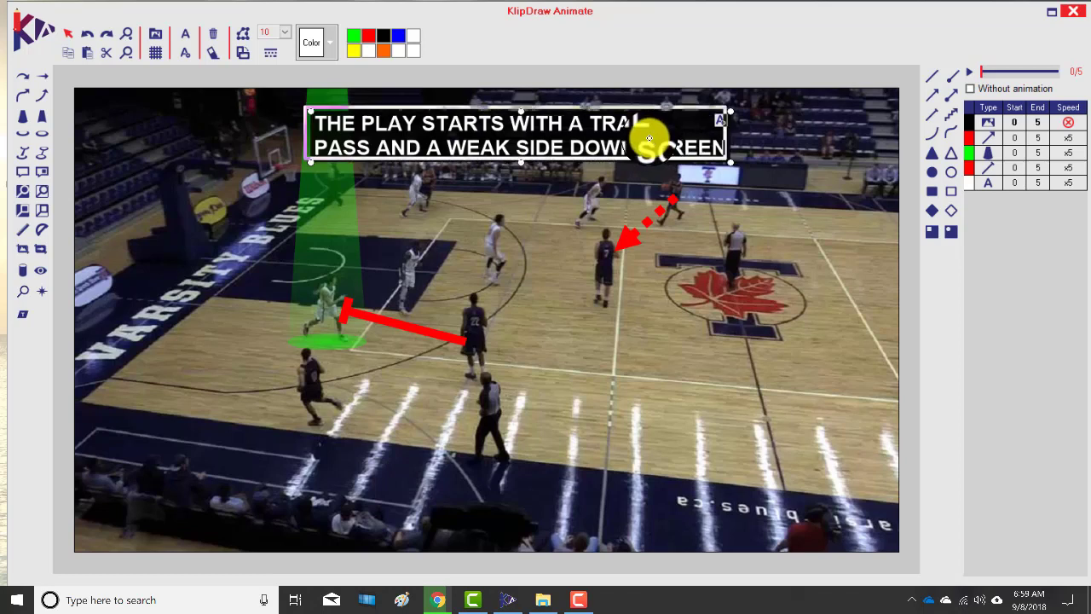
pyautogui.moveTo(649, 138); pyautogui.dragTo(645, 135)
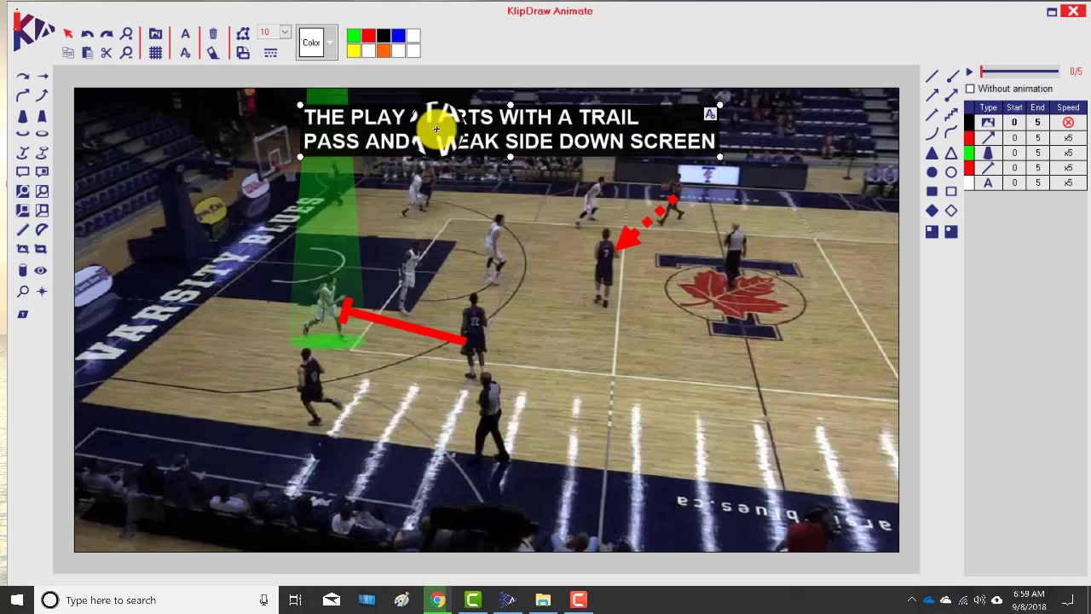
# - Add a text callout above the dark-jersey player below the green spotlight and set its colour to red
pyautogui.click(25, 173)
pyautogui.click(223, 312)
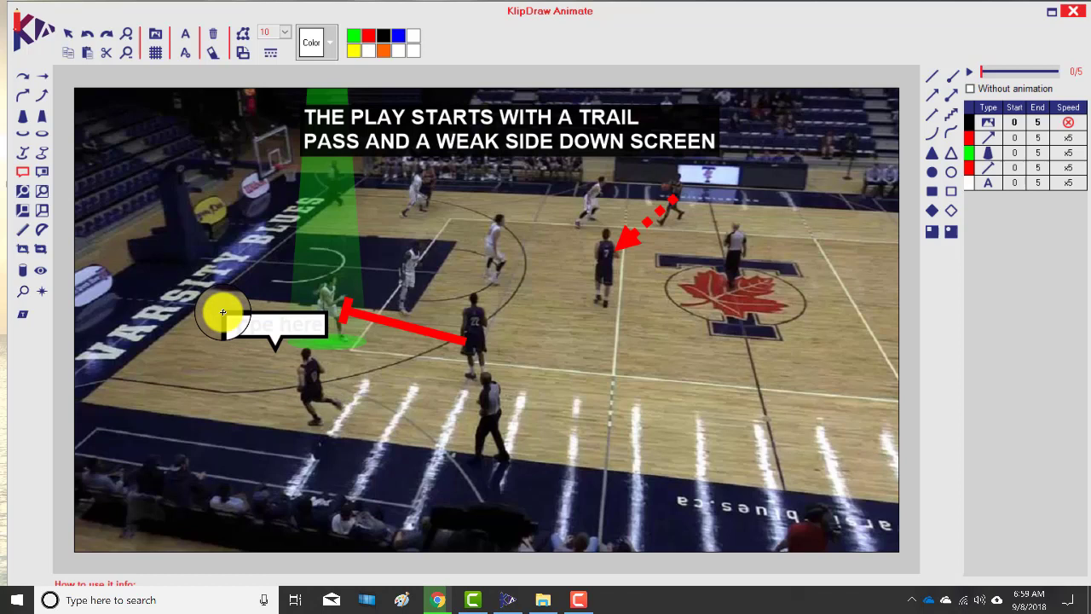
pyautogui.click(233, 319)
pyautogui.rightClick(233, 319)
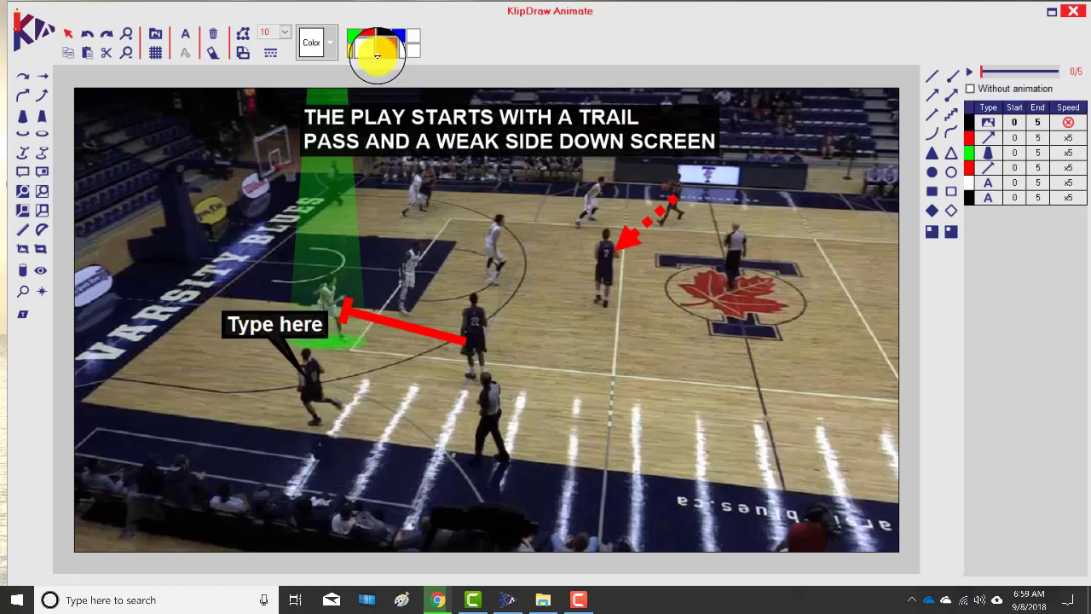
pyautogui.click(255, 324)
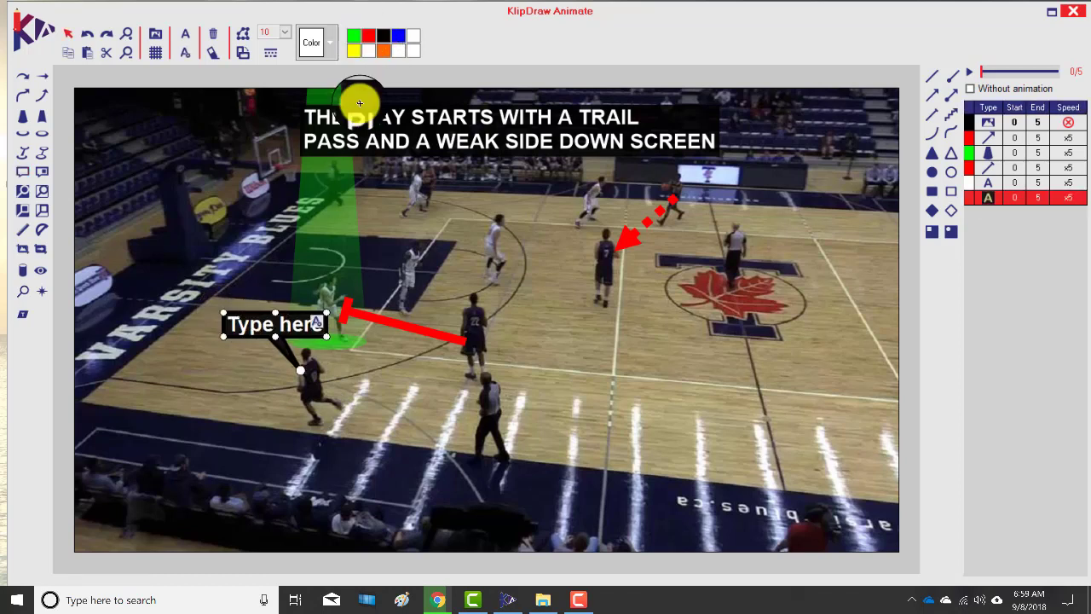
pyautogui.click(369, 35)
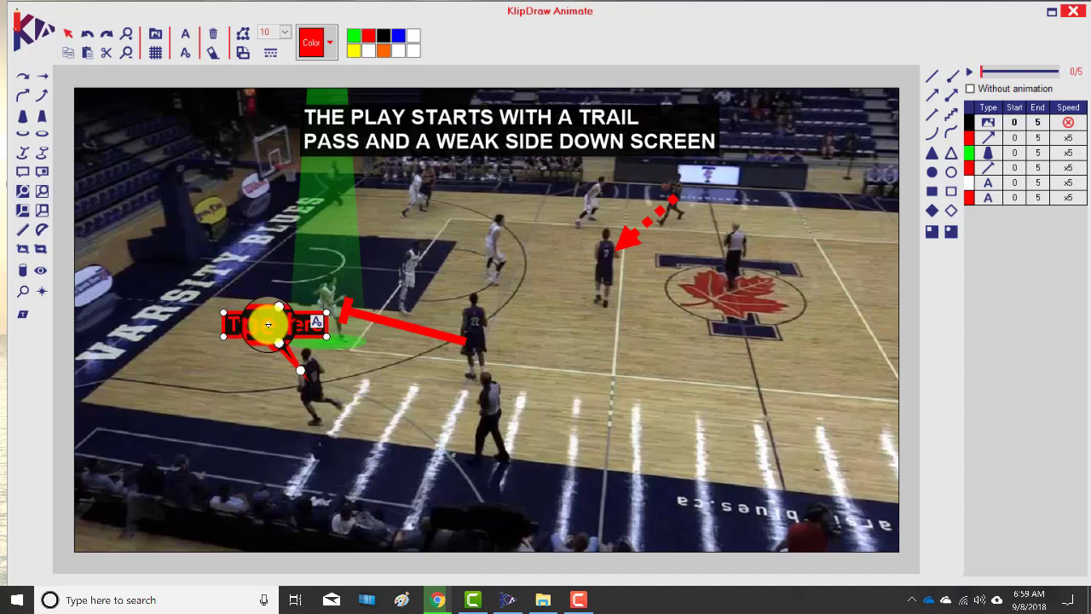
# - Replace the red callout's placeholder text with "SETS UP THEIR DEFENDER"
pyautogui.rightClick(265, 329)
pyautogui.click(306, 357)
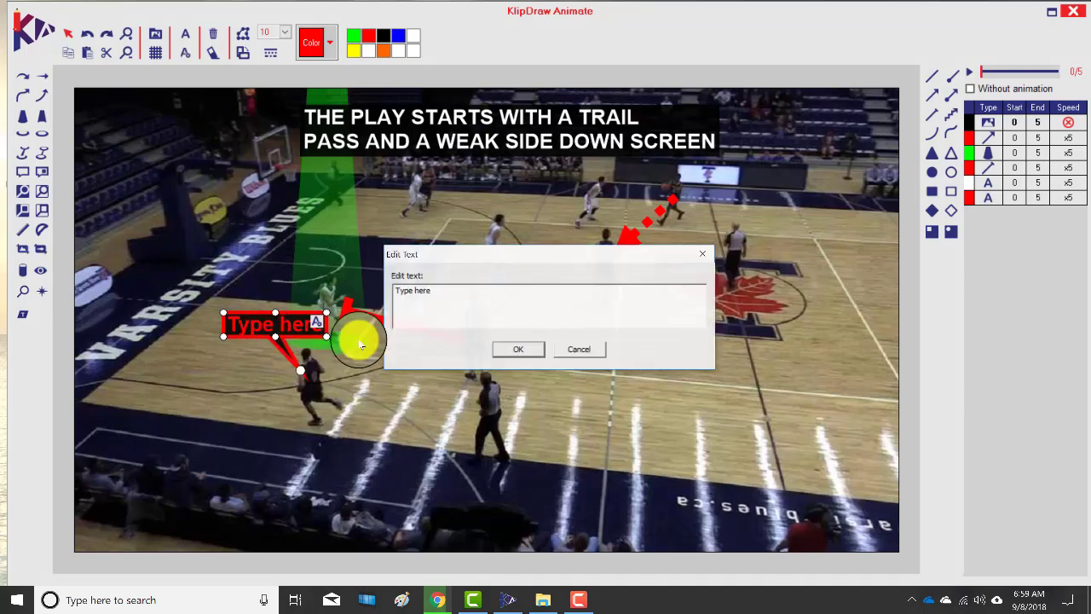
pyautogui.write('SE')
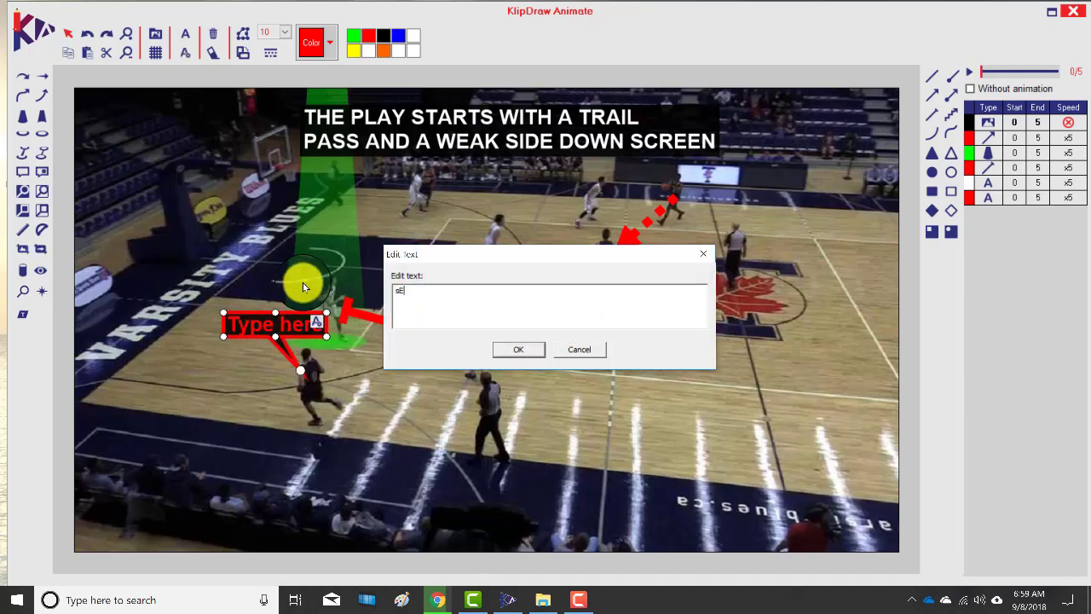
pyautogui.write('TS UP THEIR DEFENDER')
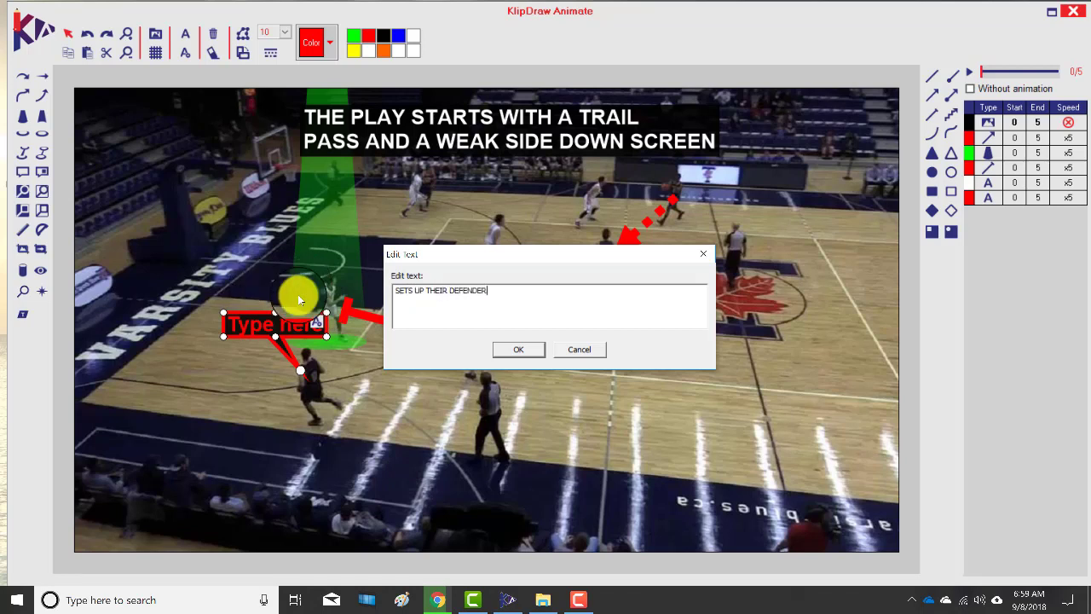
pyautogui.click(518, 349)
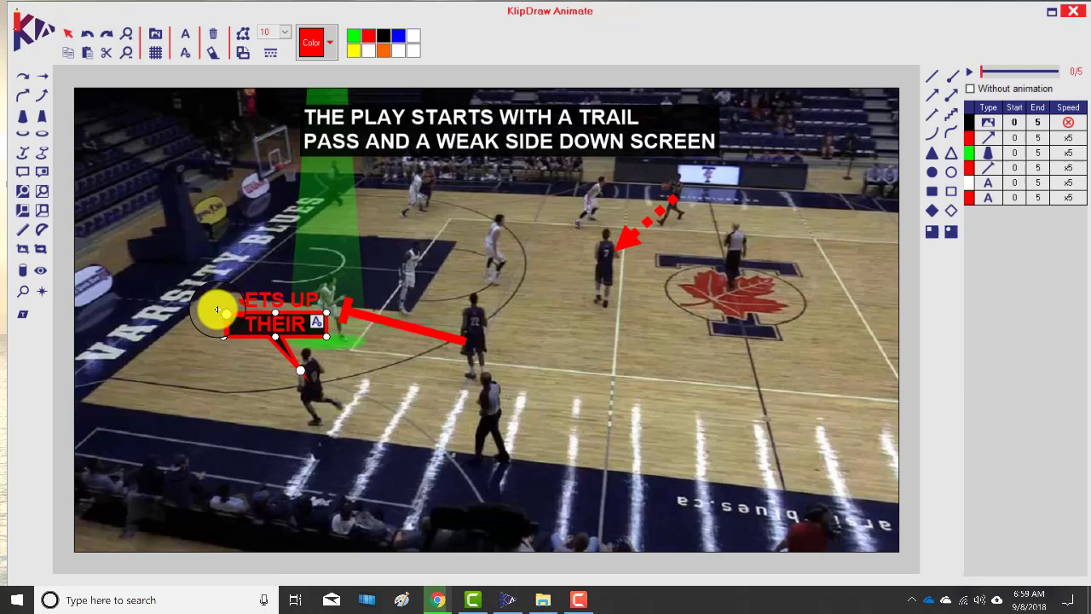
# - Enlarge the red callout to fit its text, place it below the player and aim its pointer at him
pyautogui.moveTo(221, 312); pyautogui.dragTo(134, 272)
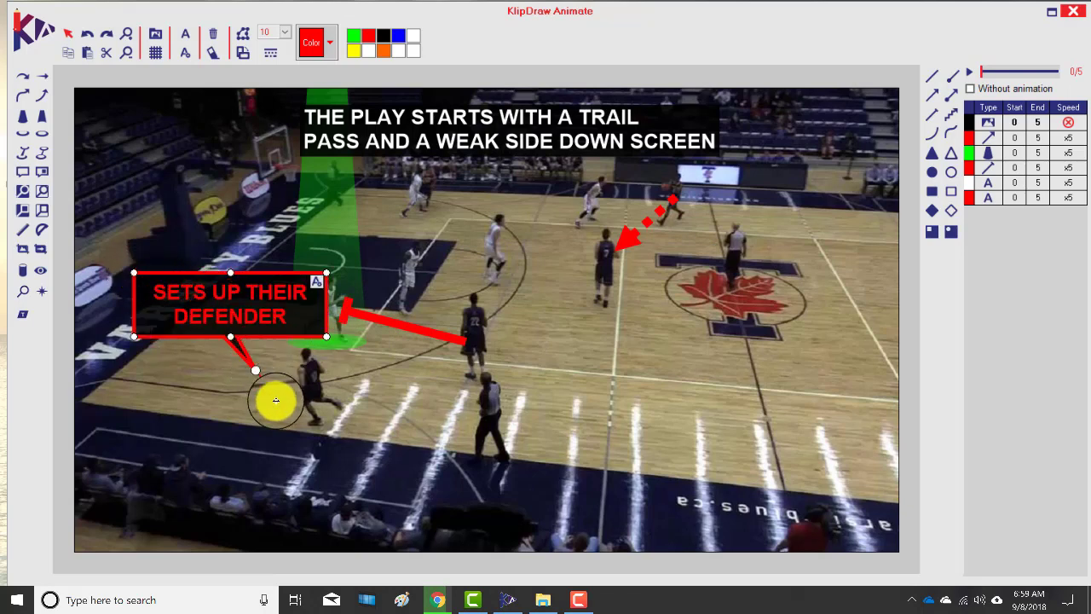
pyautogui.moveTo(451, 463); pyautogui.dragTo(426, 480)
pyautogui.moveTo(418, 441); pyautogui.dragTo(400, 333)
pyautogui.moveTo(426, 385); pyautogui.dragTo(337, 446)
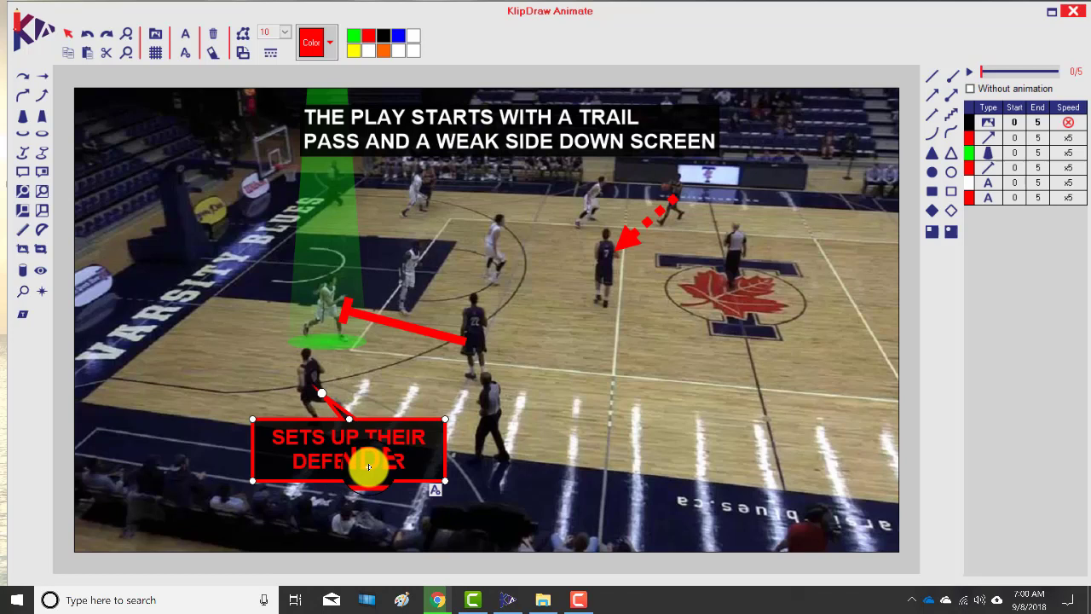
# - Add a second text callout on the court just below the centre maple leaf logo, undoing a first misplaced one
pyautogui.click(26, 175)
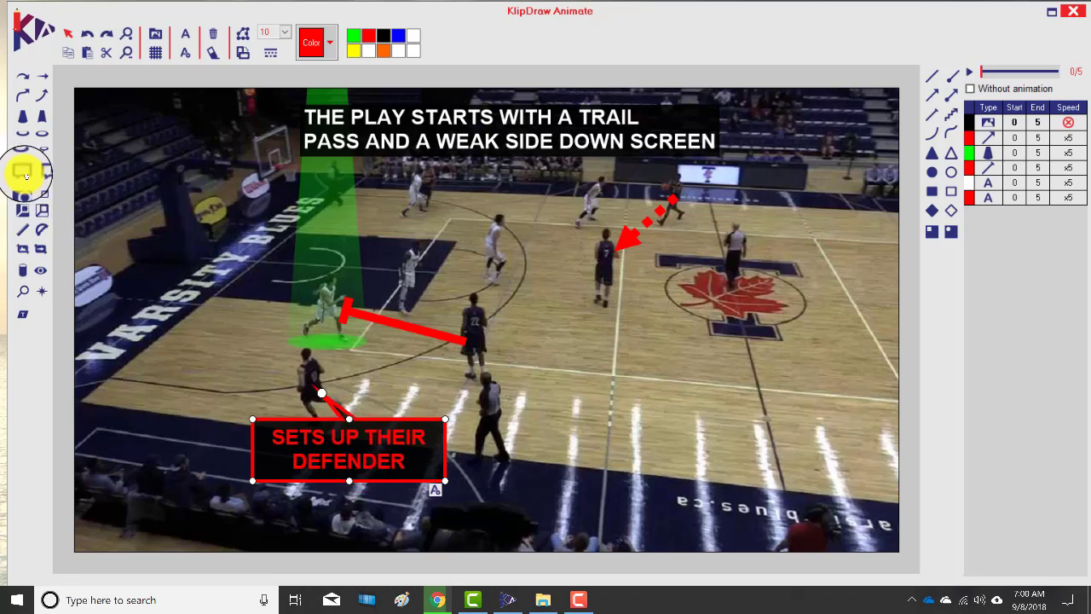
pyautogui.click(589, 344)
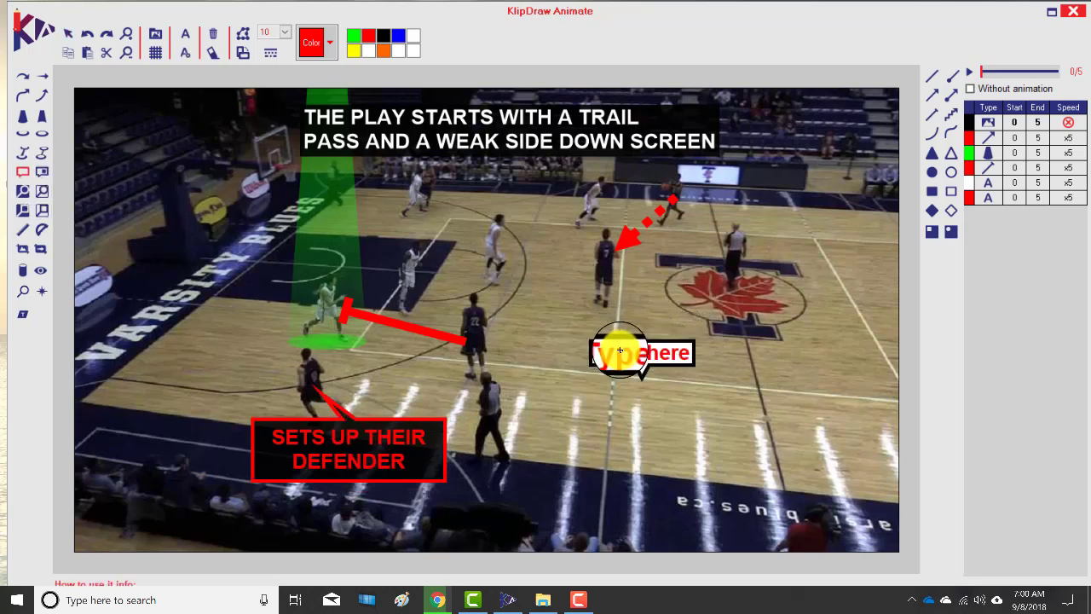
pyautogui.click(609, 346)
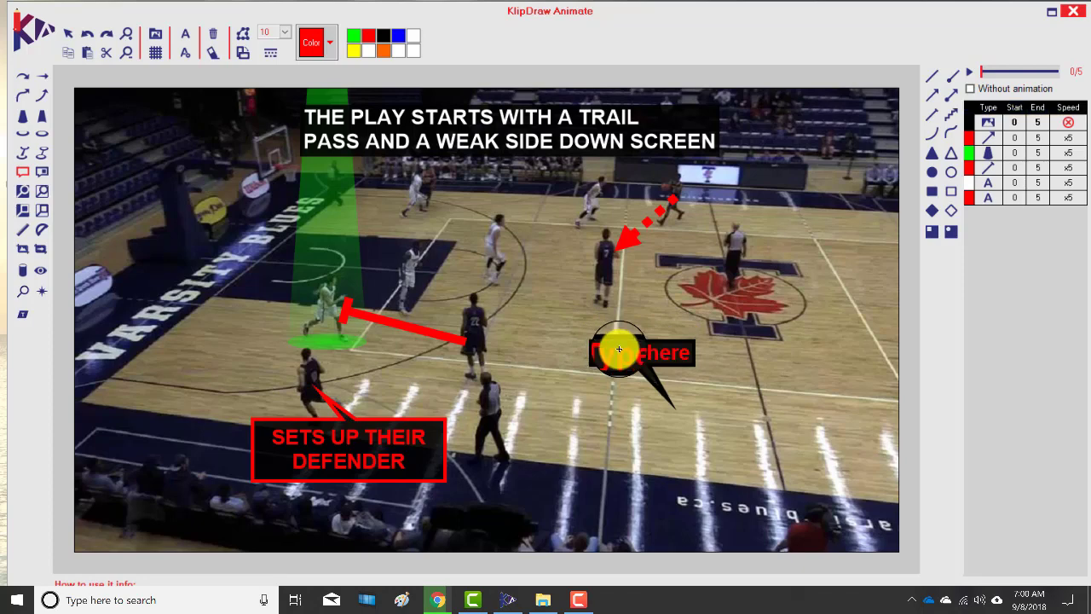
pyautogui.click(677, 353)
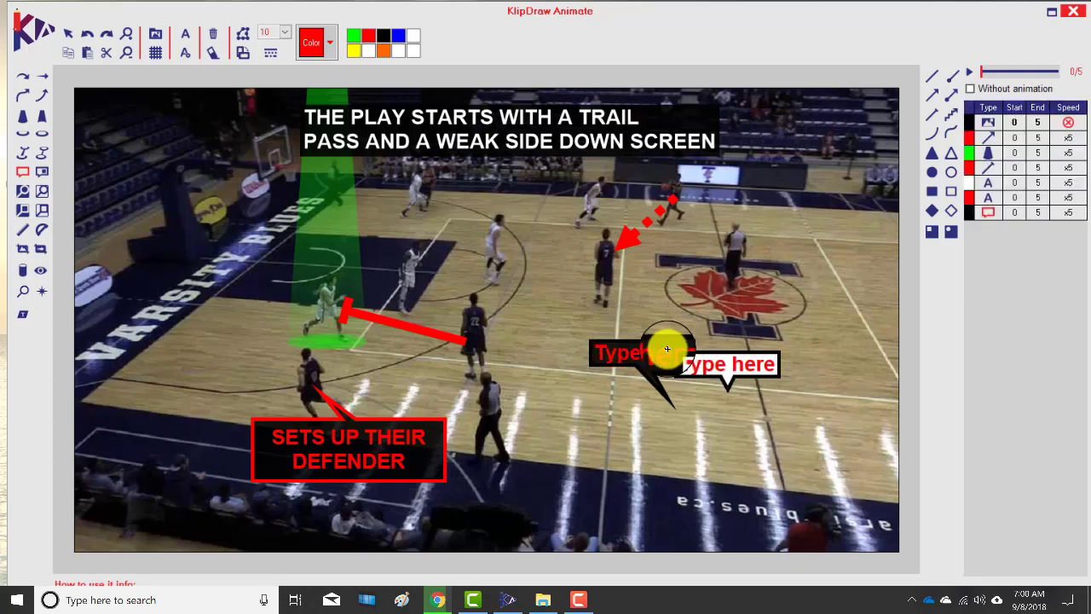
pyautogui.click(87, 33)
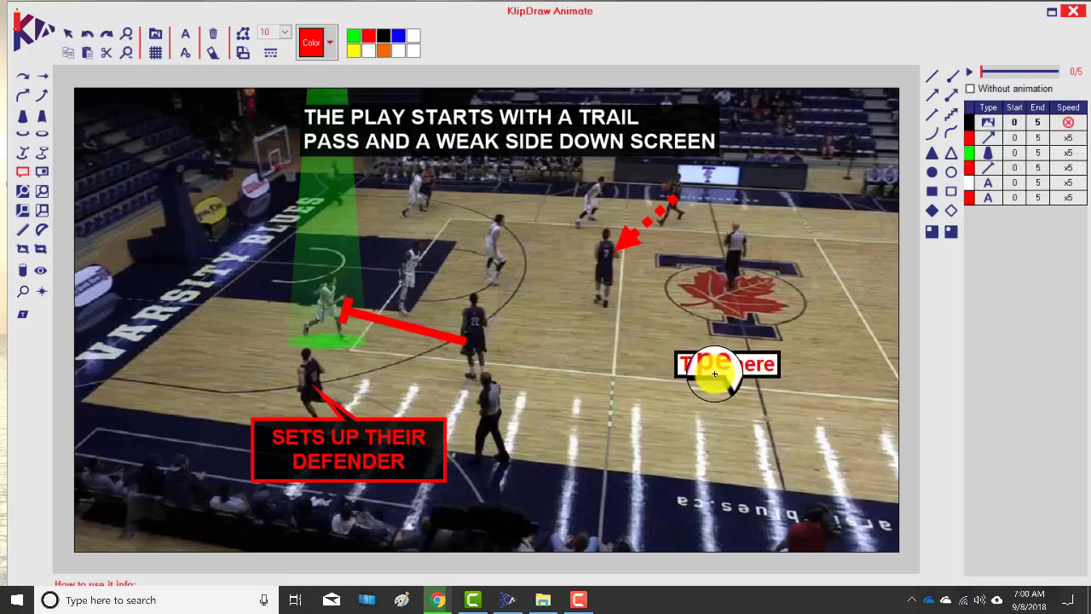
pyautogui.click(714, 363)
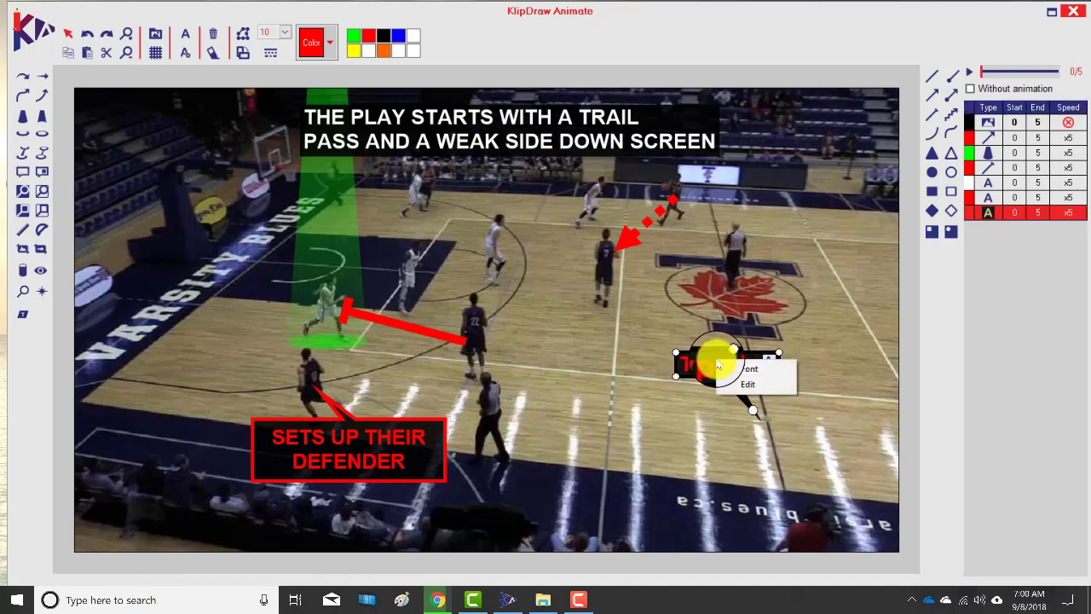
# - Resize the placeholder callout and aim it at the player beside the dashed arrow's head, and cut it from the frame
pyautogui.moveTo(708, 361); pyautogui.dragTo(721, 336)
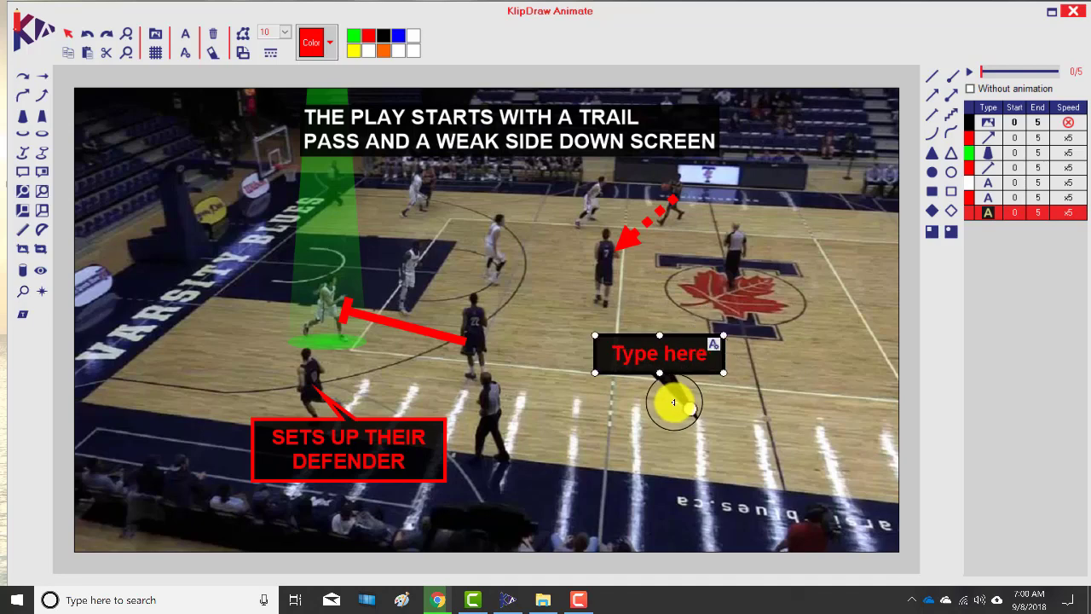
pyautogui.moveTo(681, 404)
pyautogui.mouseDown()
pyautogui.moveTo(742, 504)
pyautogui.moveTo(673, 411)
pyautogui.mouseUp()
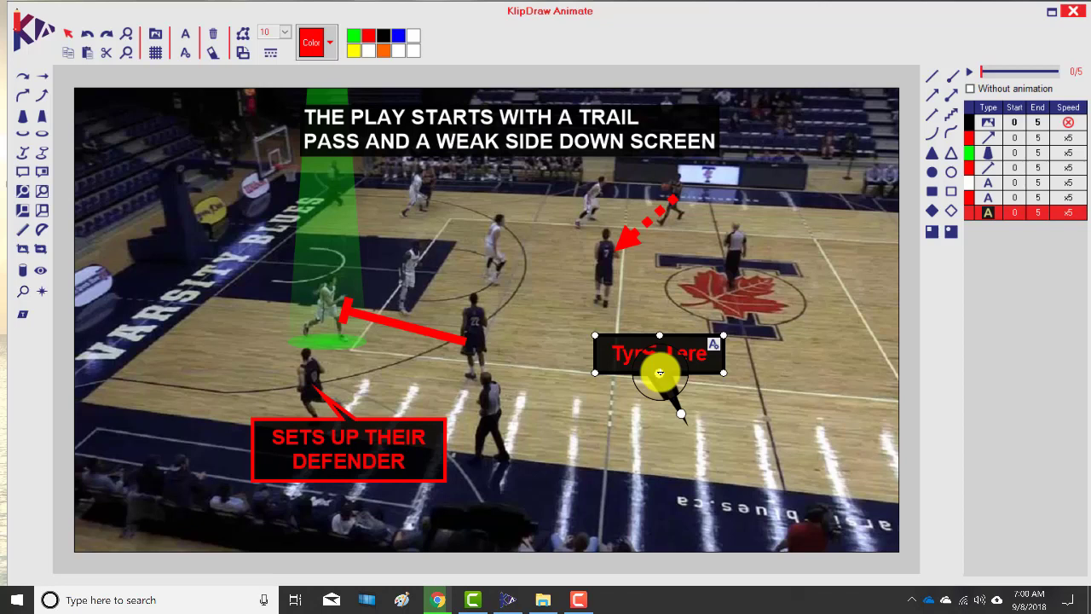
pyautogui.moveTo(658, 373)
pyautogui.mouseDown()
pyautogui.moveTo(654, 266)
pyautogui.moveTo(642, 360)
pyautogui.mouseUp()
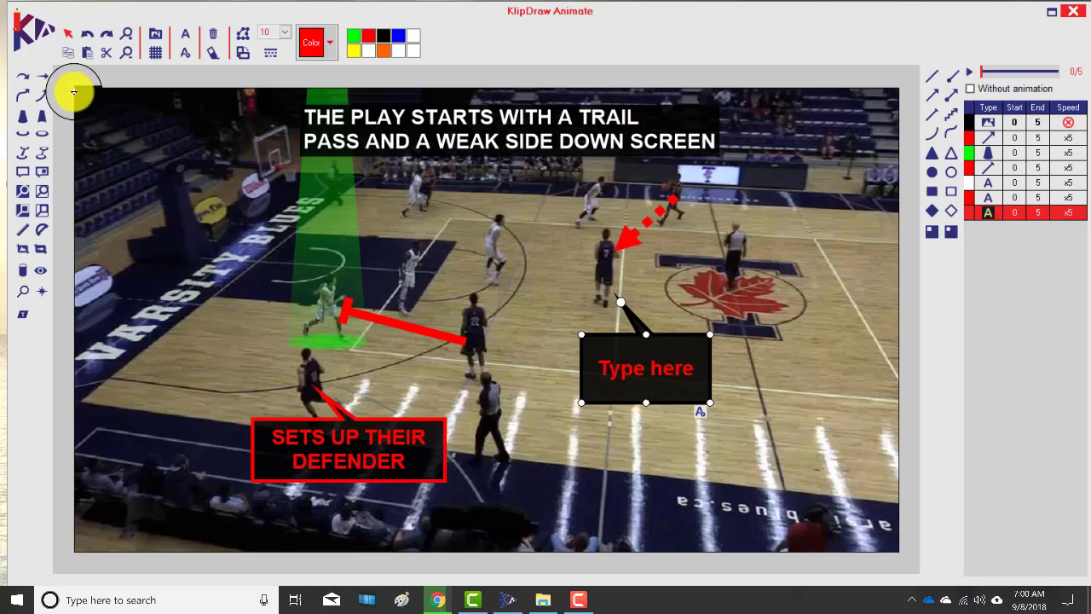
pyautogui.click(106, 53)
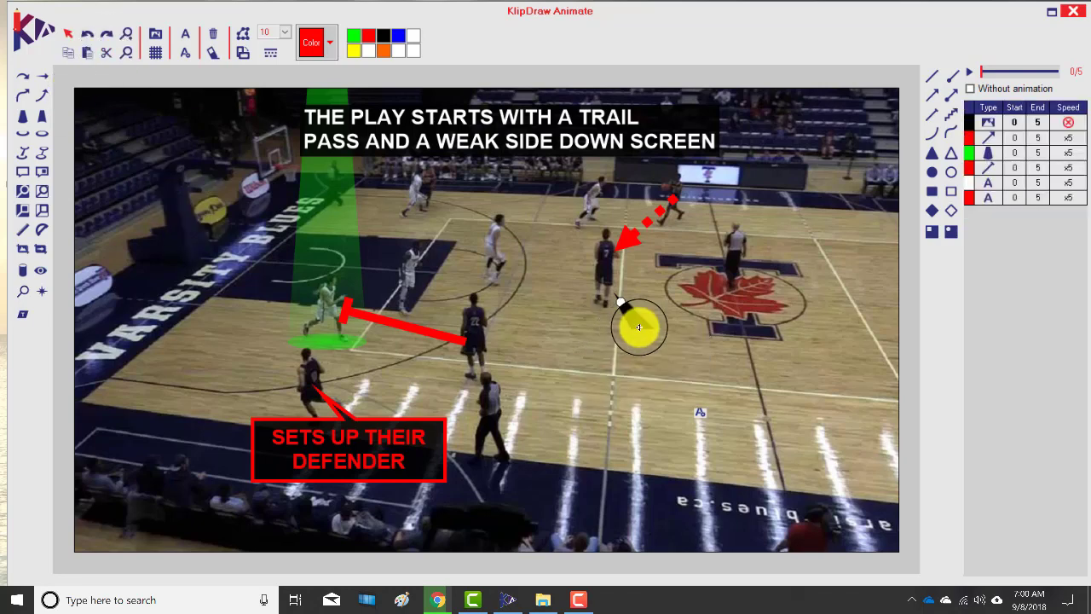
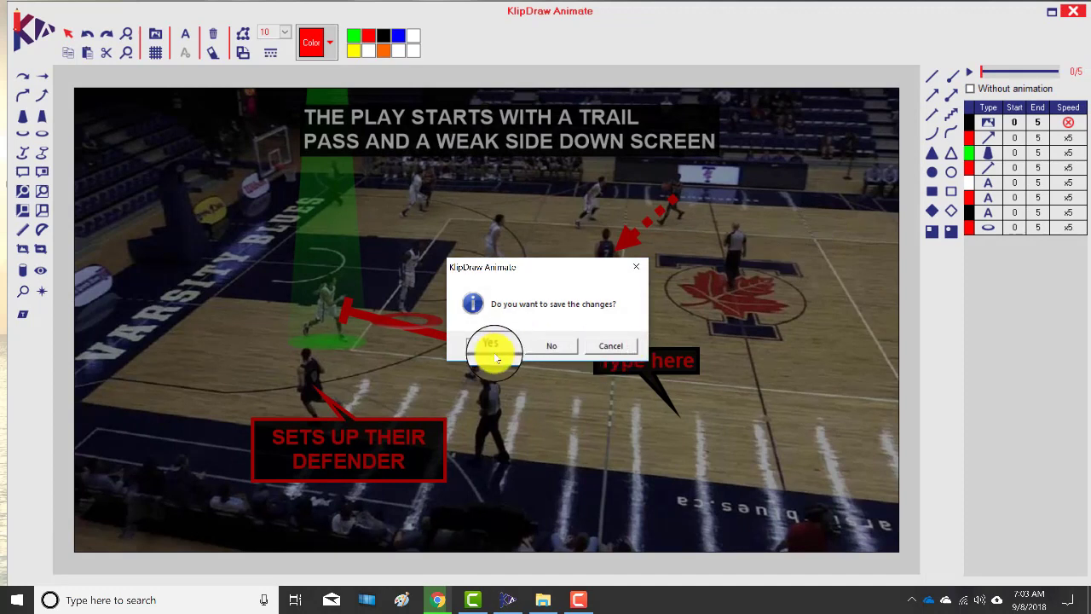
# - Save the changes to the annotated frame and preview the clip, pausing playback shortly past that frame
pyautogui.click(502, 349)
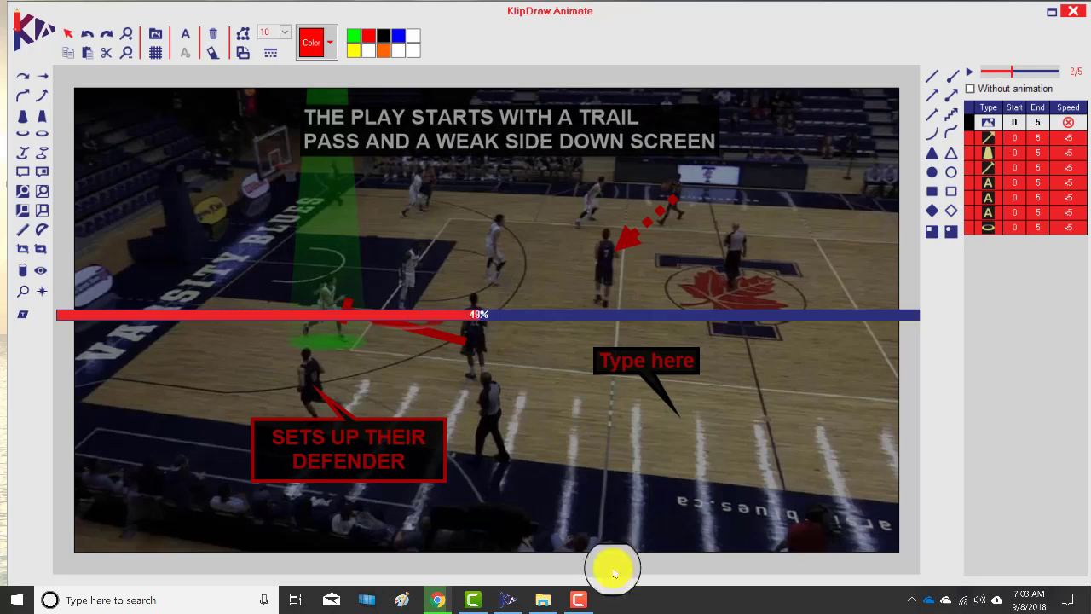
pyautogui.moveTo(594, 602)
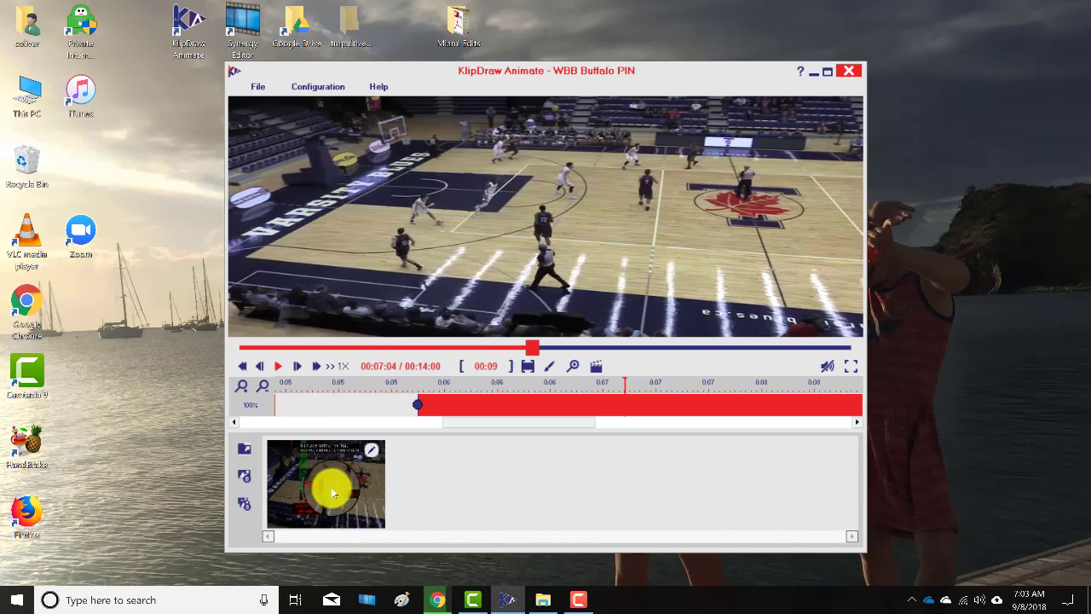
pyautogui.click(331, 482)
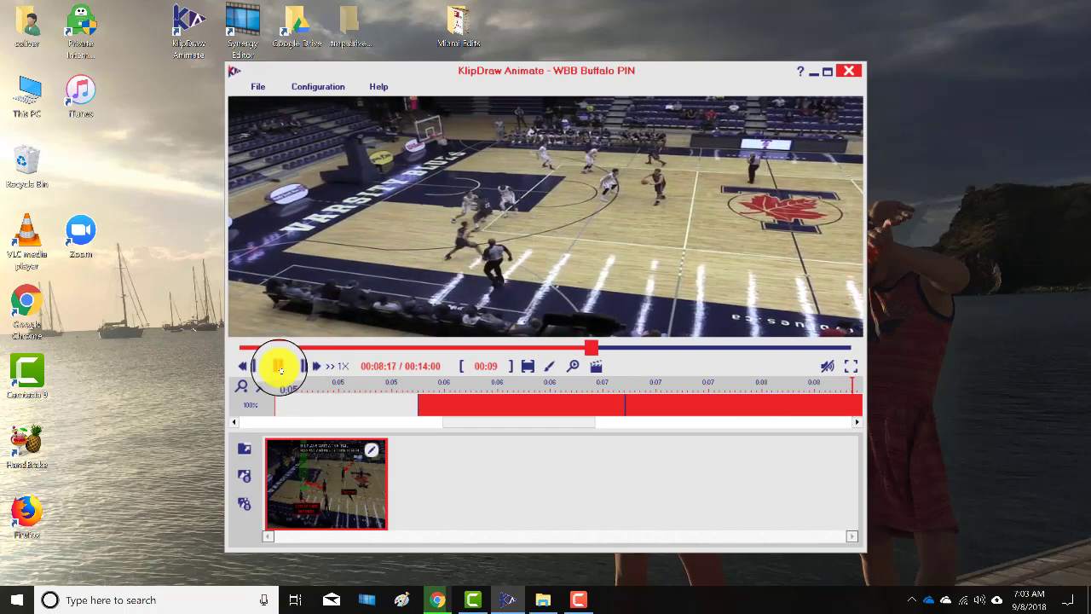
pyautogui.click(277, 365)
# - Reopen the annotated frame for editing and delete all the drawings on it
pyautogui.click(372, 450)
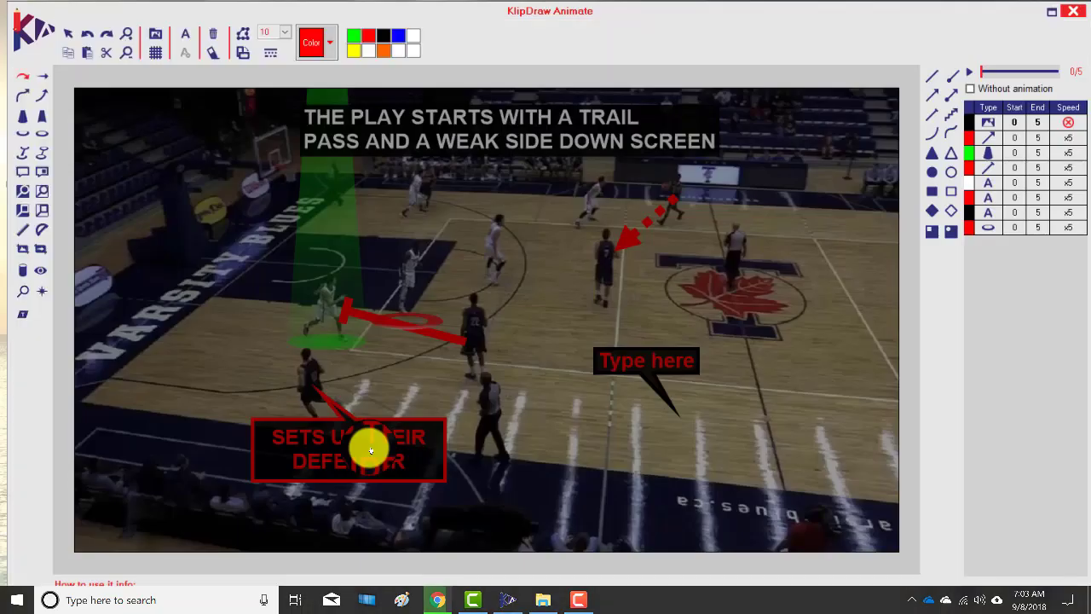
pyautogui.click(1074, 12)
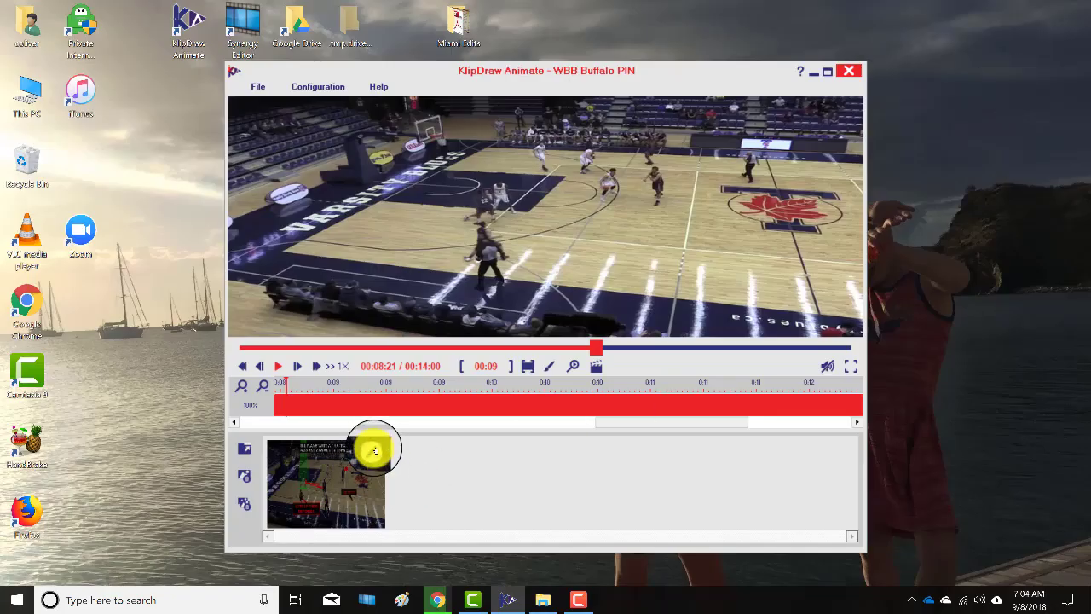
pyautogui.doubleClick(373, 450)
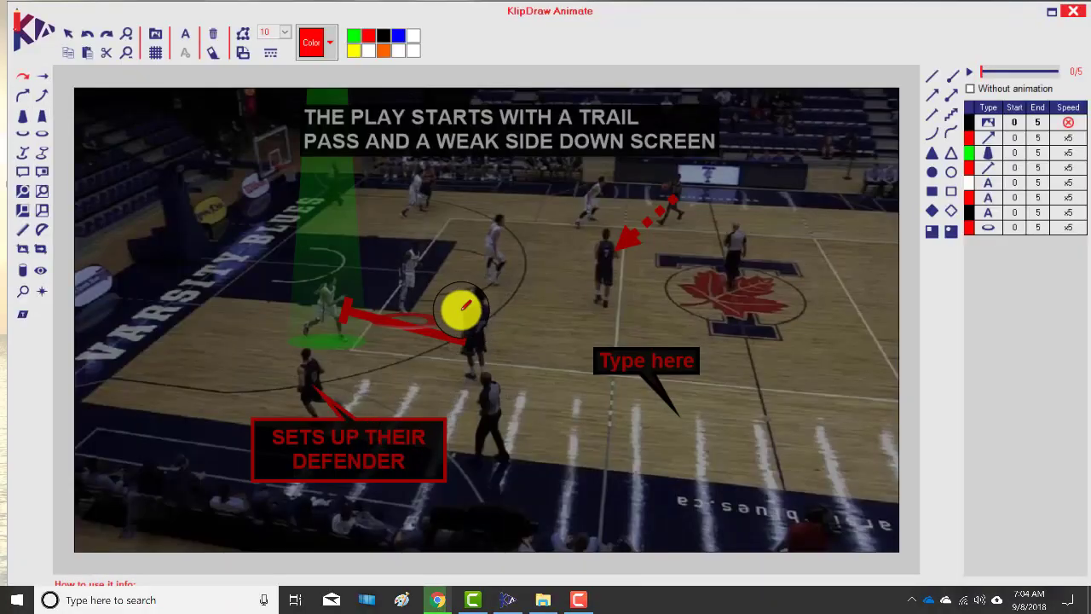
pyautogui.press('Escape')
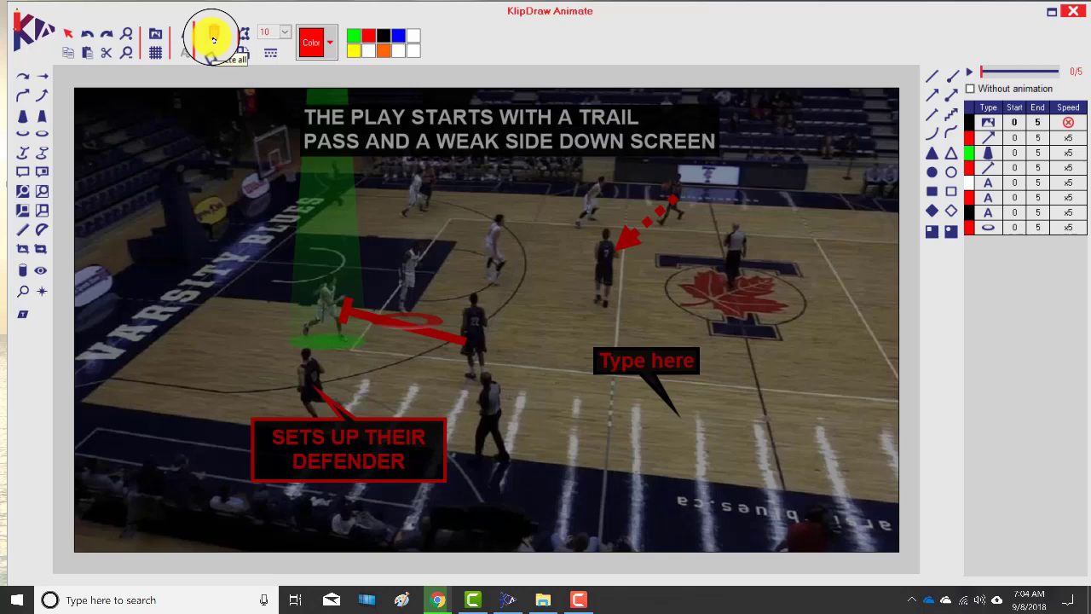
pyautogui.click(213, 39)
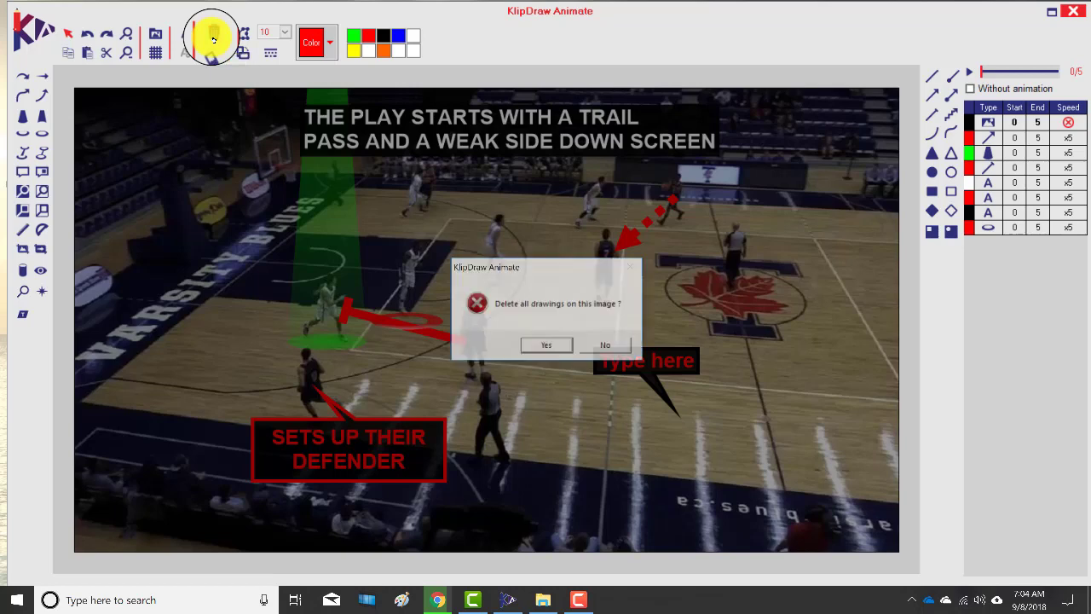
pyautogui.click(572, 347)
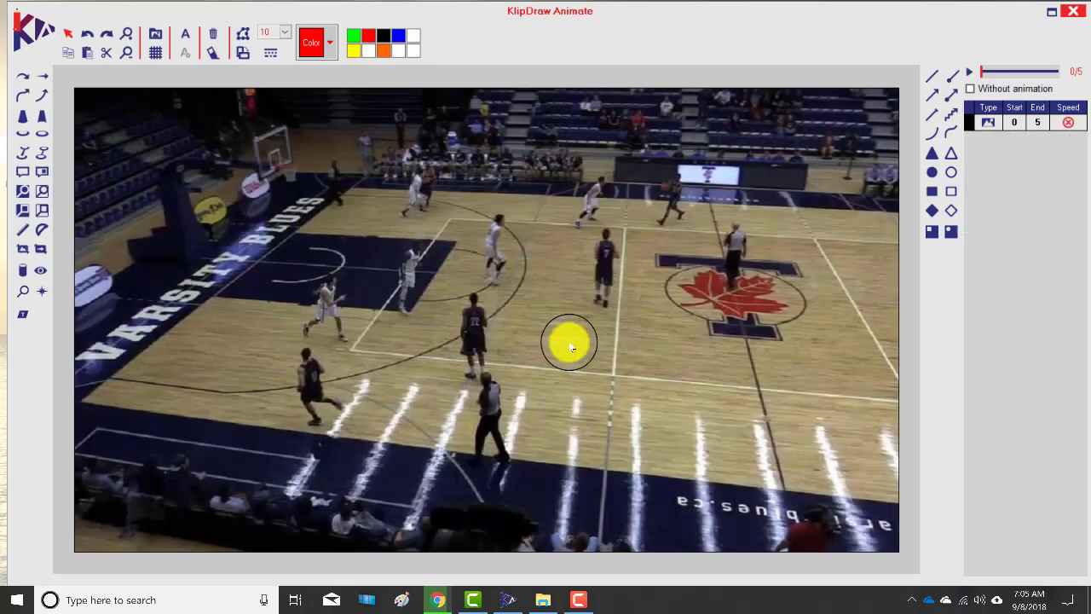
# - Draw a red arrow from the ball handler to the dark-shirted player near the centre logo and make it dashed
pyautogui.moveTo(669, 196); pyautogui.dragTo(615, 243)
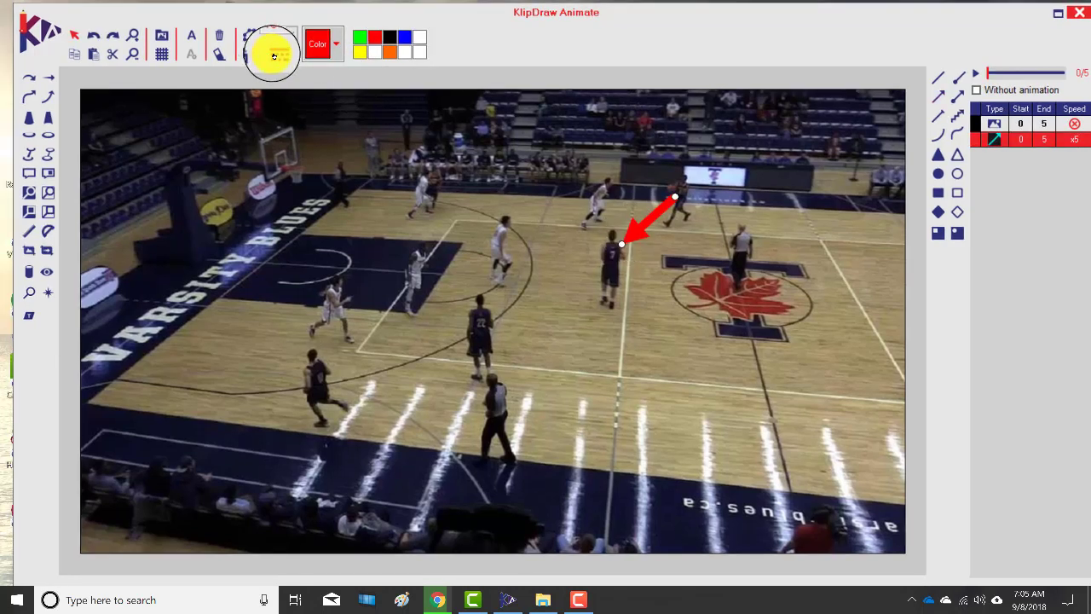
pyautogui.click(270, 53)
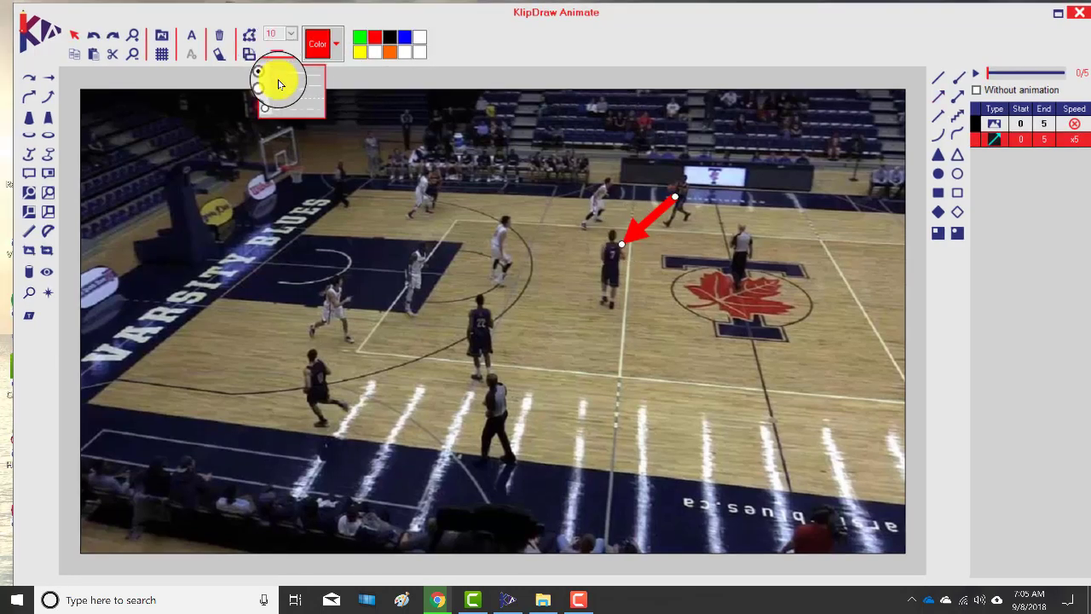
pyautogui.click(265, 100)
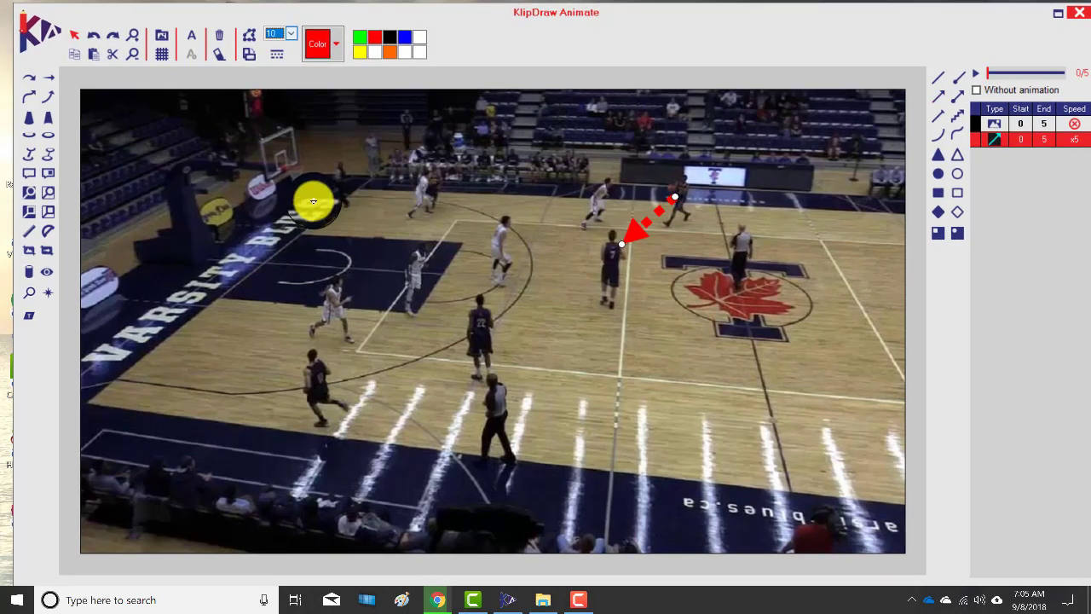
# - Place a spotlight on the white-shirted defender below the painted key and colour it green
pyautogui.click(29, 117)
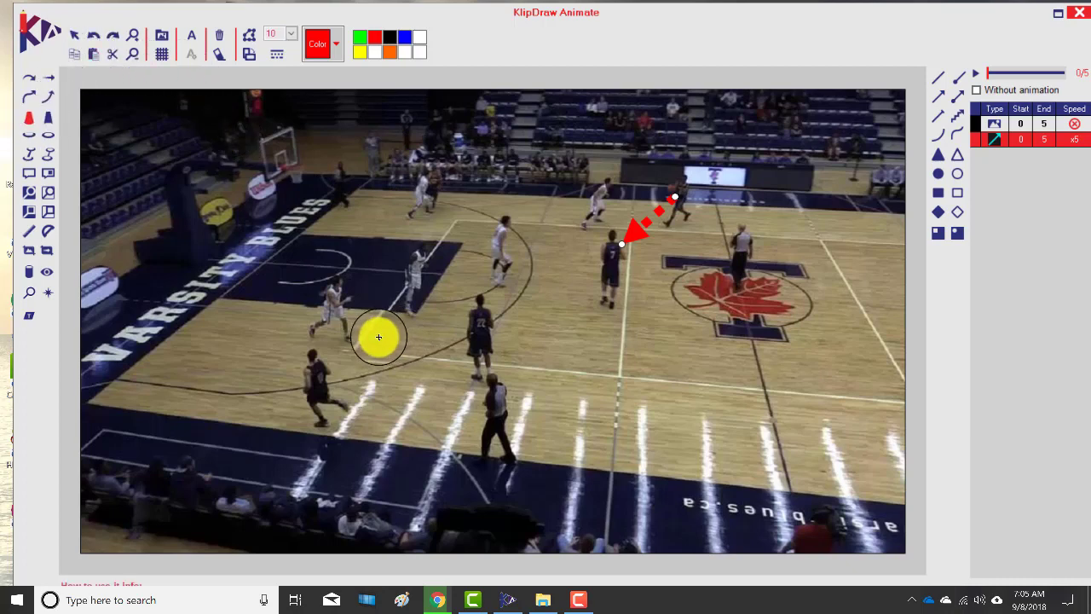
pyautogui.click(335, 341)
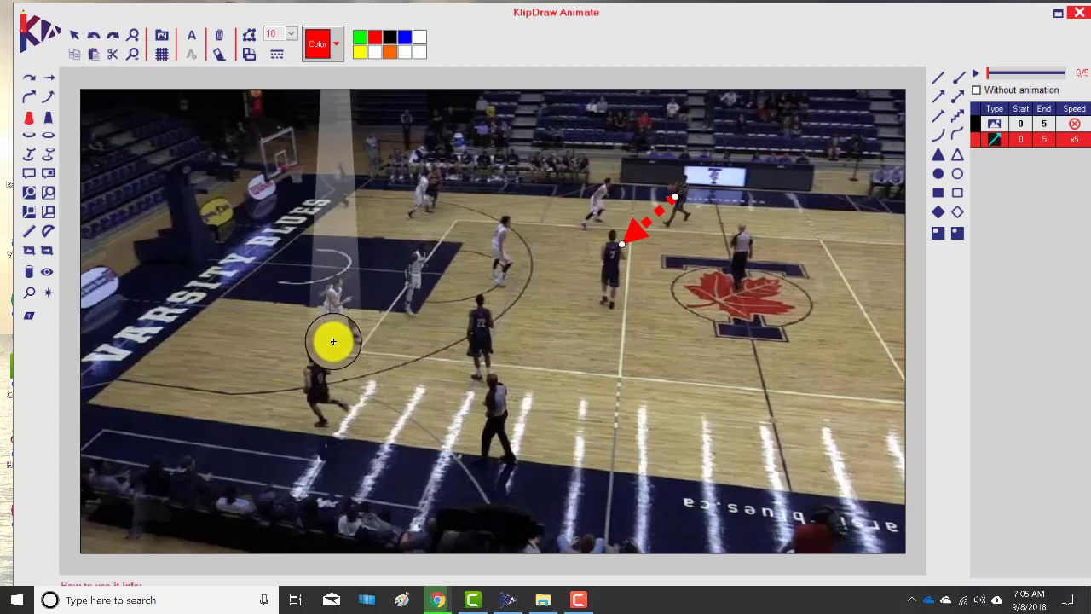
pyautogui.click(330, 166)
pyautogui.click(363, 41)
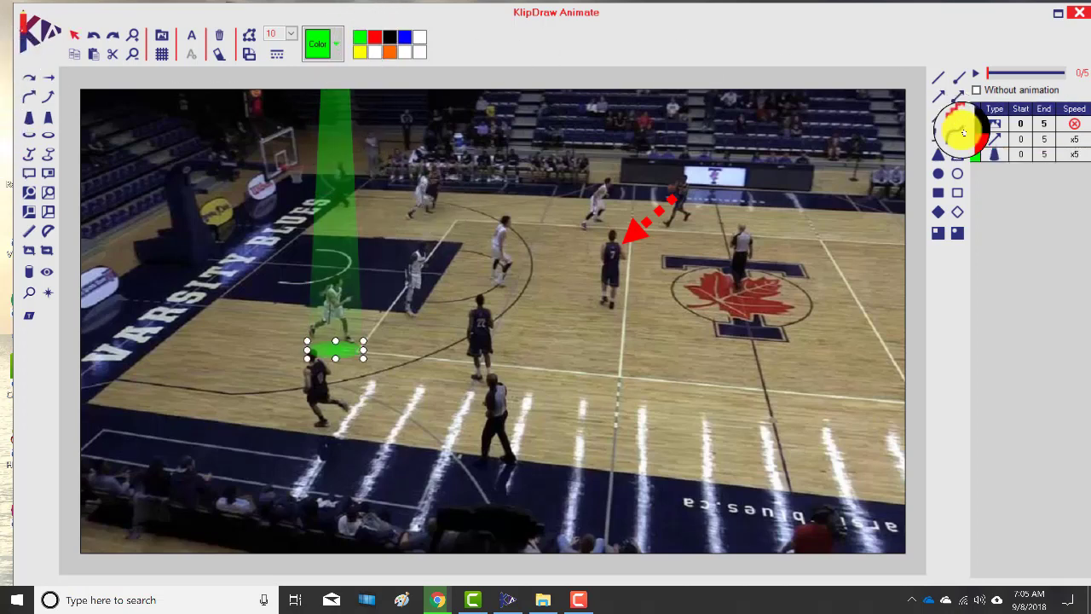
# - Draw a T-ended screen line from dark-shirted player 22 to the spotlighted defender, in red with a solid line style
pyautogui.click(938, 115)
pyautogui.moveTo(474, 335); pyautogui.dragTo(365, 316)
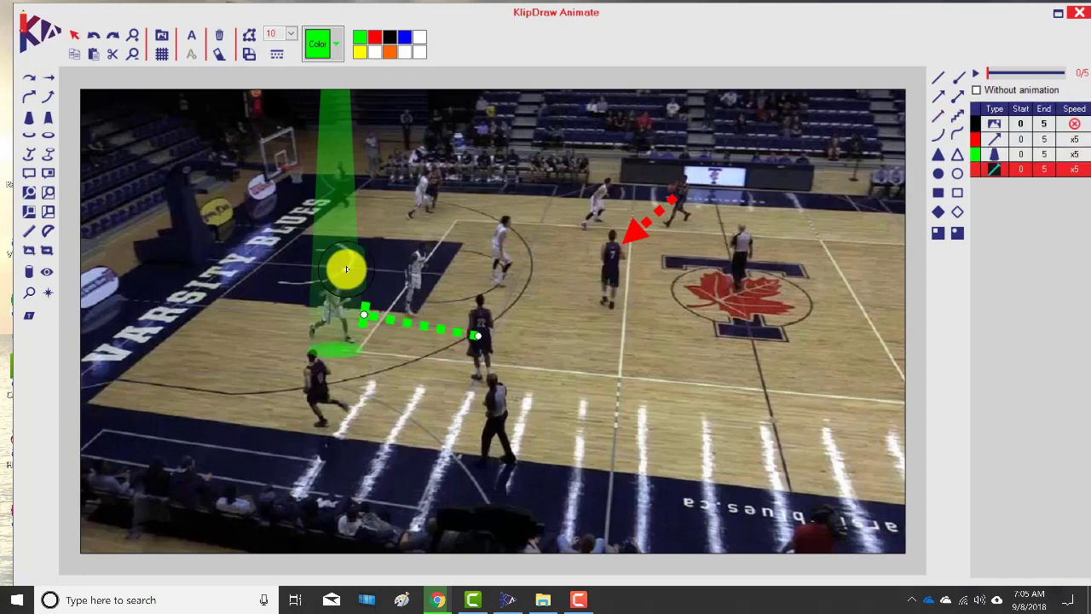
pyautogui.click(372, 36)
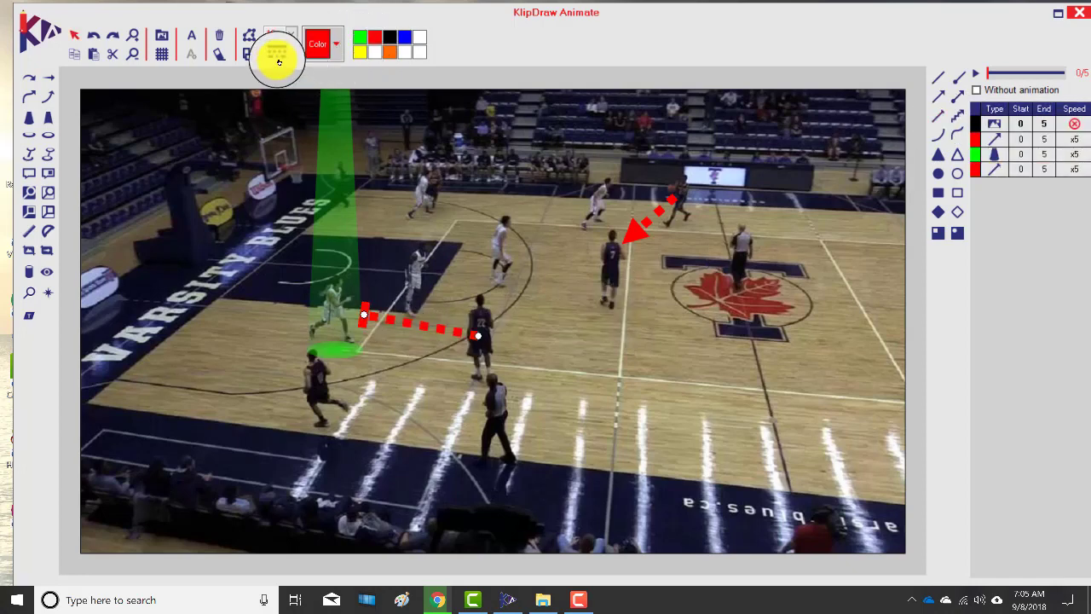
pyautogui.click(276, 53)
pyautogui.click(268, 77)
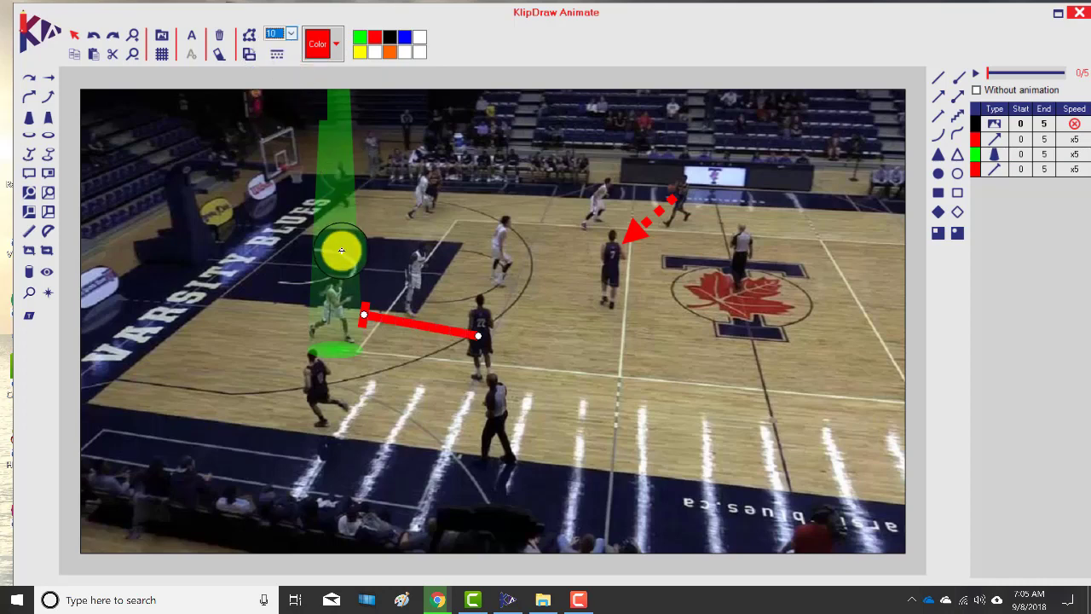
# - Add a two-line white caption above the court reading "THE PLAY STARTS WITH A PASS TO THE TRAIL AND A WEAK SIDE DOWN SCREEN"
pyautogui.click(191, 36)
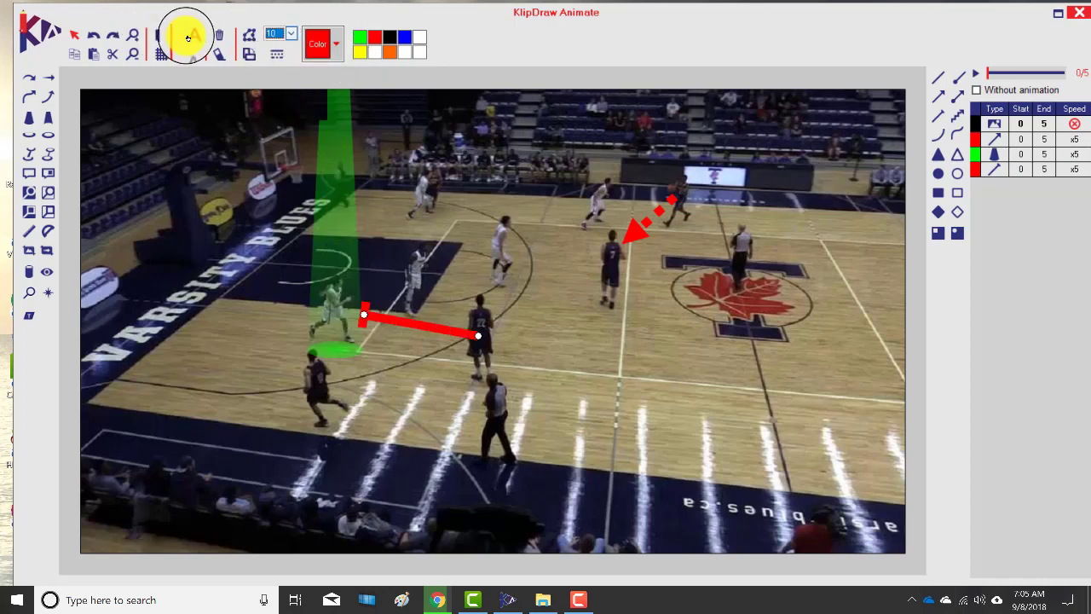
pyautogui.click(363, 126)
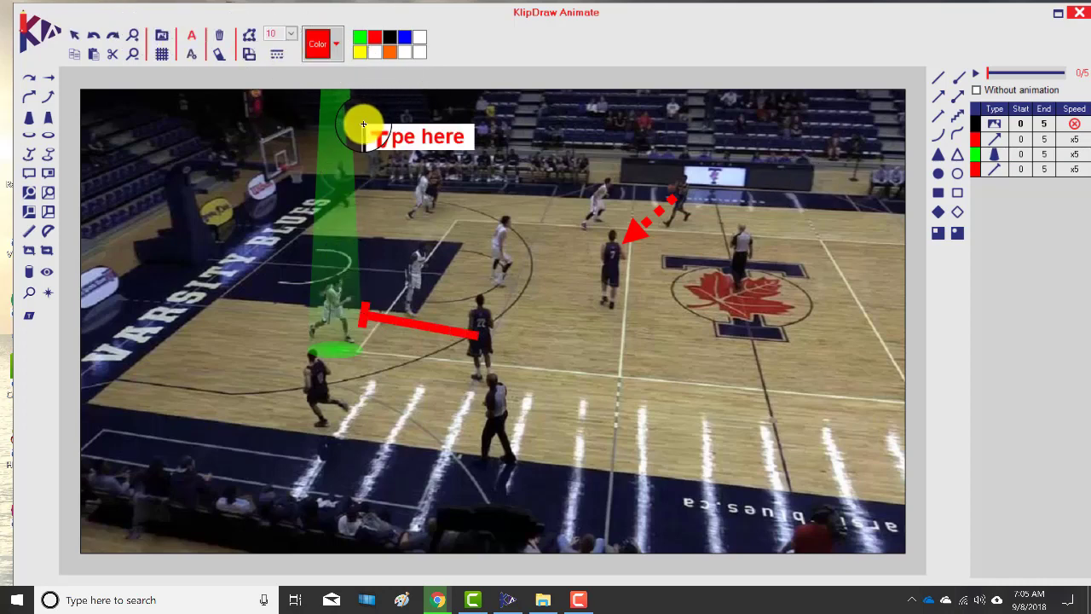
pyautogui.click(375, 52)
pyautogui.click(452, 122)
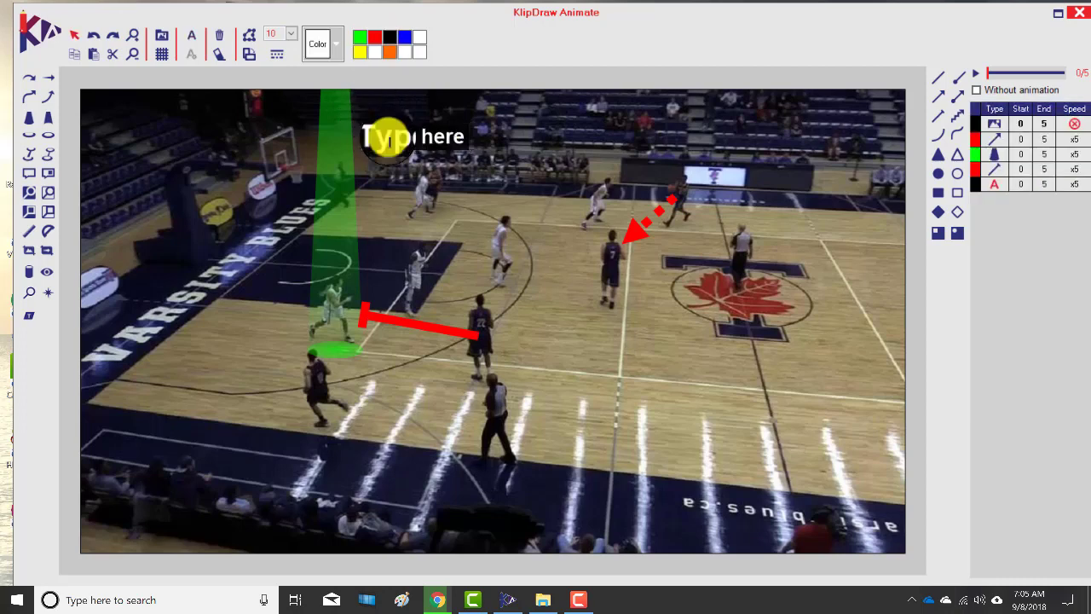
pyautogui.rightClick(397, 143)
pyautogui.click(422, 167)
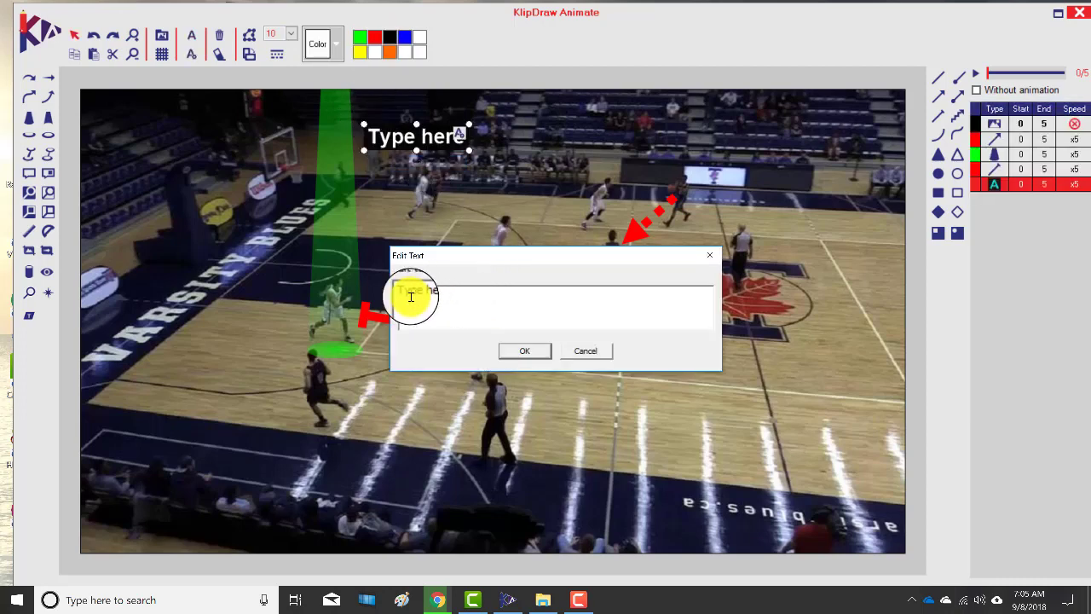
pyautogui.moveTo(404, 292); pyautogui.dragTo(439, 292)
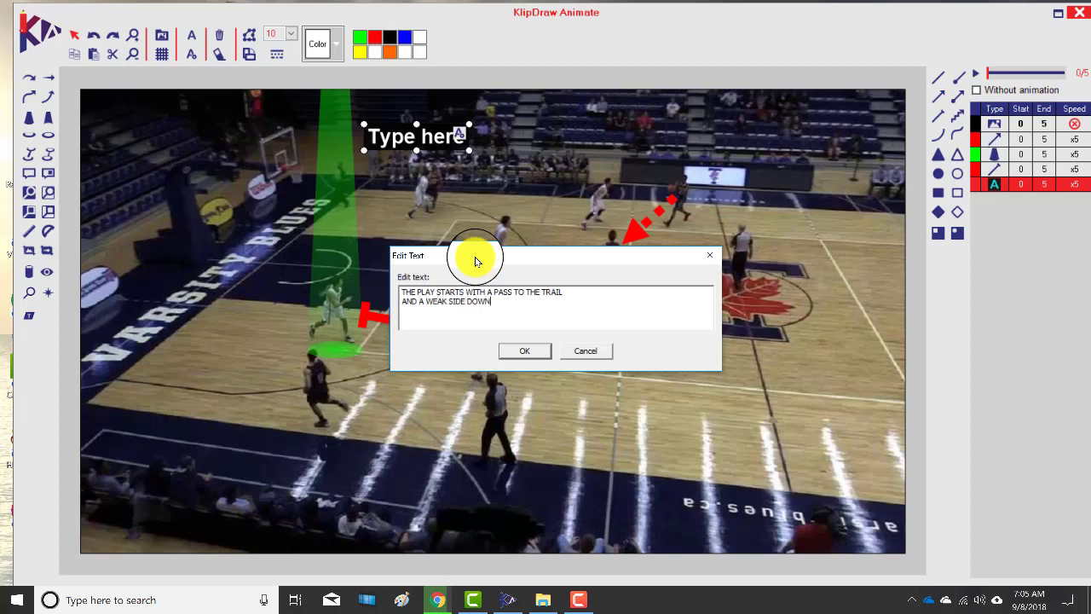
pyautogui.click(524, 349)
pyautogui.moveTo(519, 153); pyautogui.dragTo(447, 155)
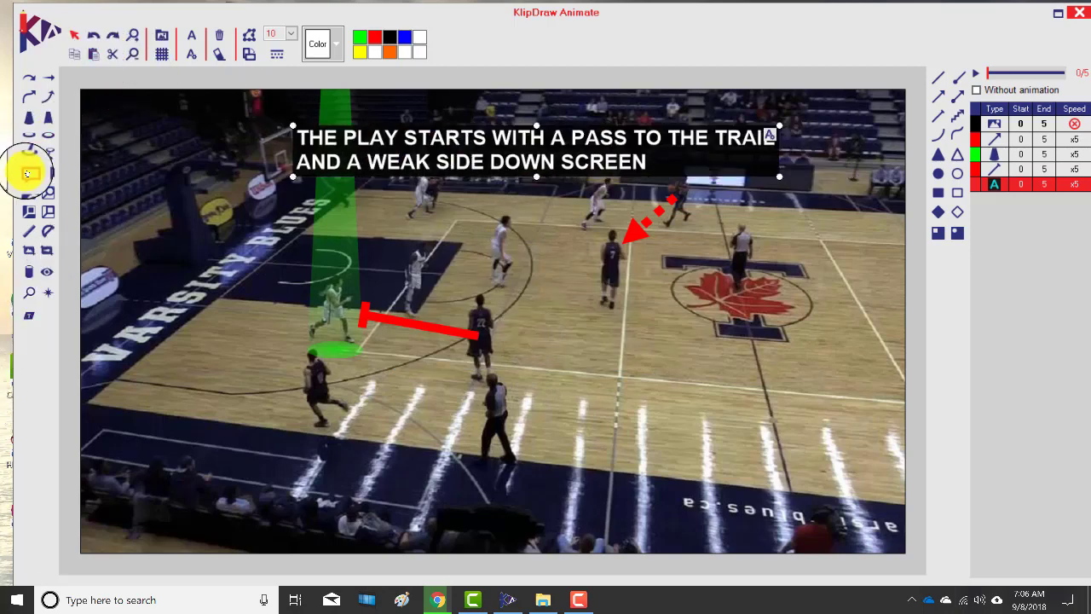
# - Add a text callout at the dark-shirted player below the spotlight, reading "SET UP YOUR CUT"
pyautogui.click(28, 173)
pyautogui.moveTo(246, 355); pyautogui.dragTo(354, 379)
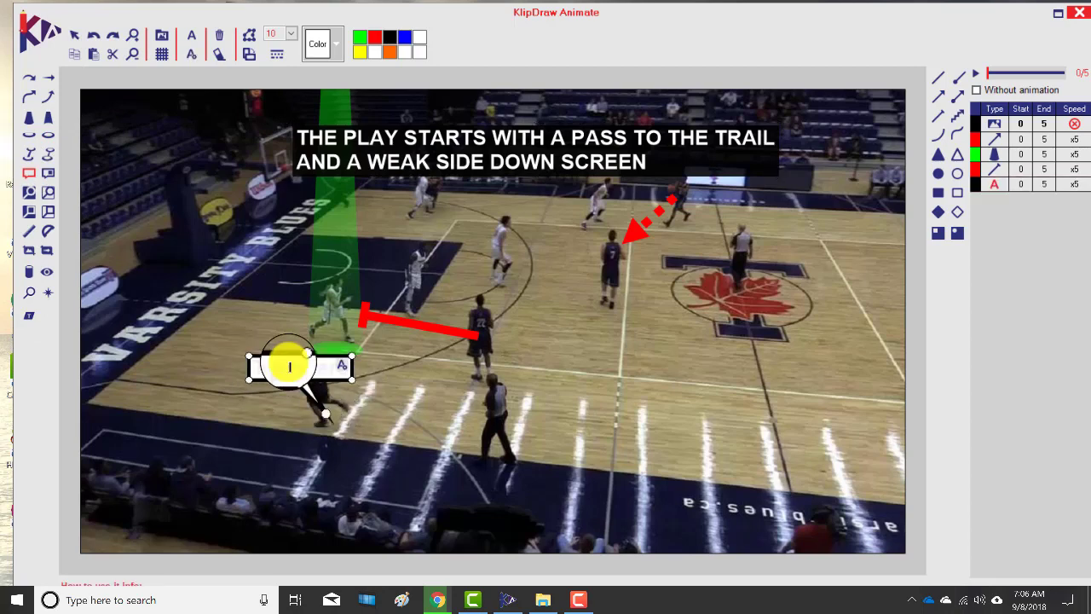
pyautogui.click(290, 367)
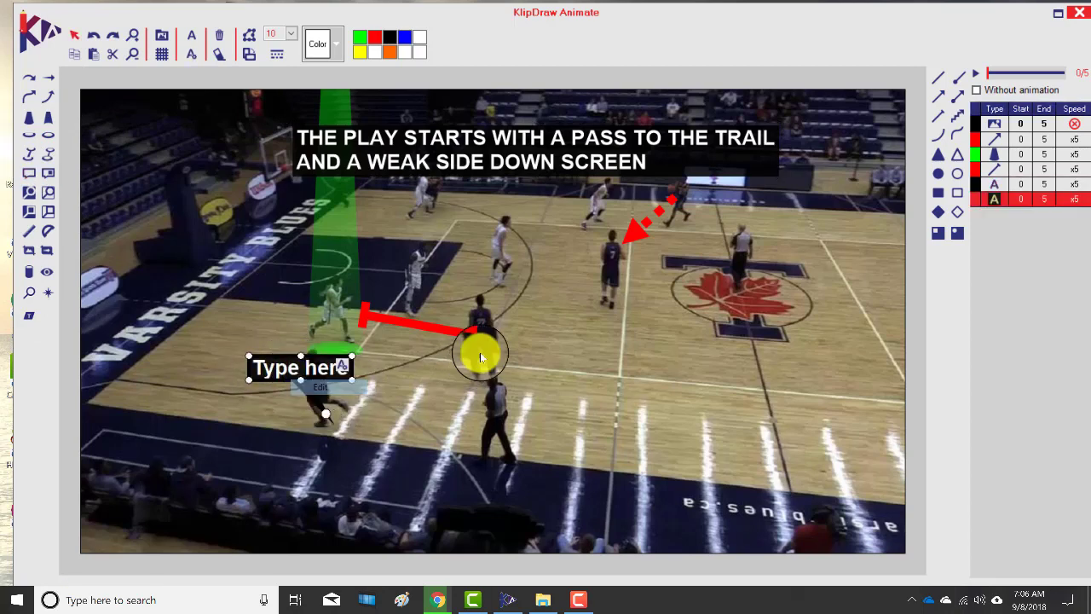
pyautogui.write('SET')
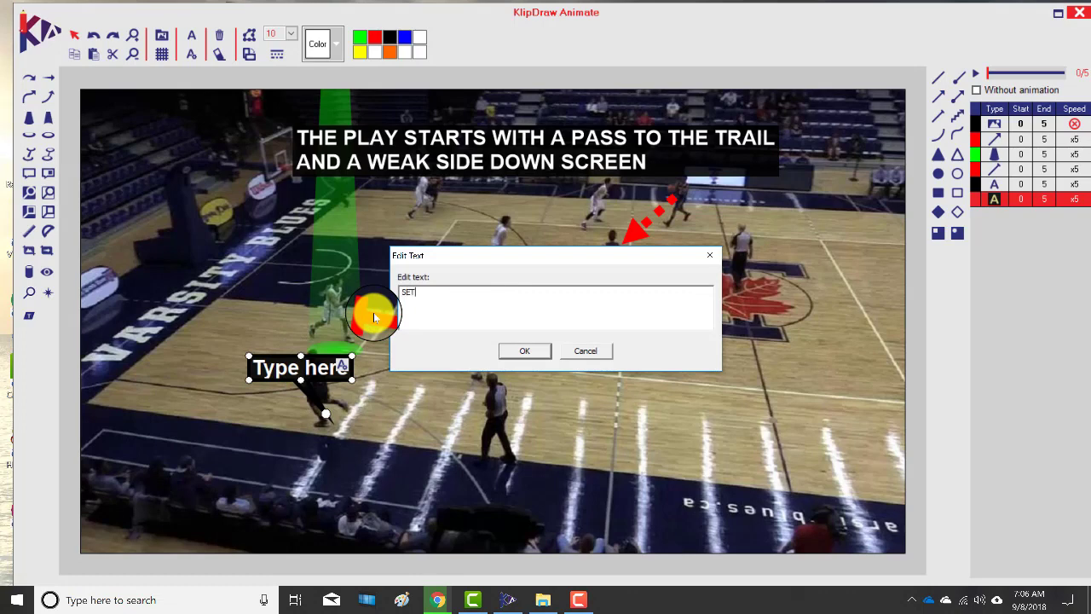
pyautogui.write(' UP YOUR CUT')
pyautogui.click(525, 350)
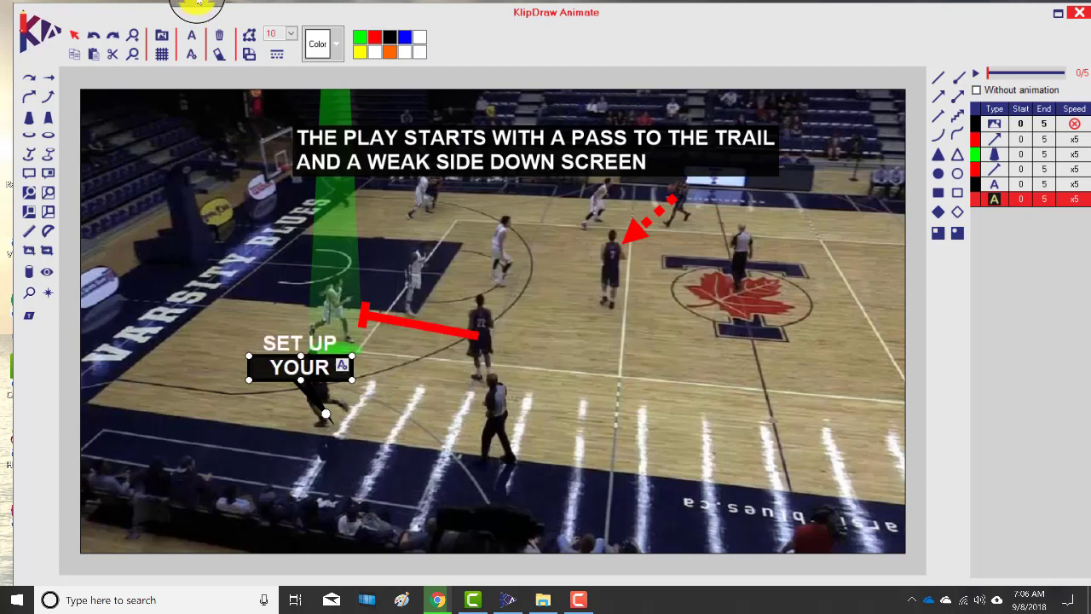
# - Colour the callout red, enlarge it to fit its text and place it below the player with its pointer aimed at him
pyautogui.click(374, 37)
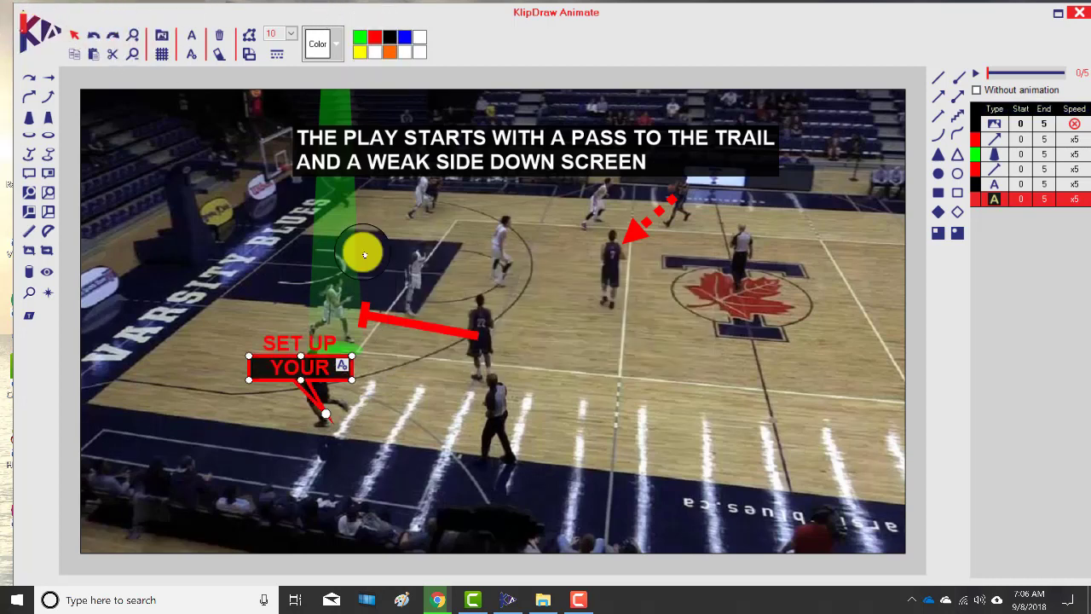
pyautogui.moveTo(377, 323); pyautogui.dragTo(386, 313)
pyautogui.moveTo(305, 328); pyautogui.dragTo(296, 228)
pyautogui.moveTo(333, 445); pyautogui.dragTo(333, 435)
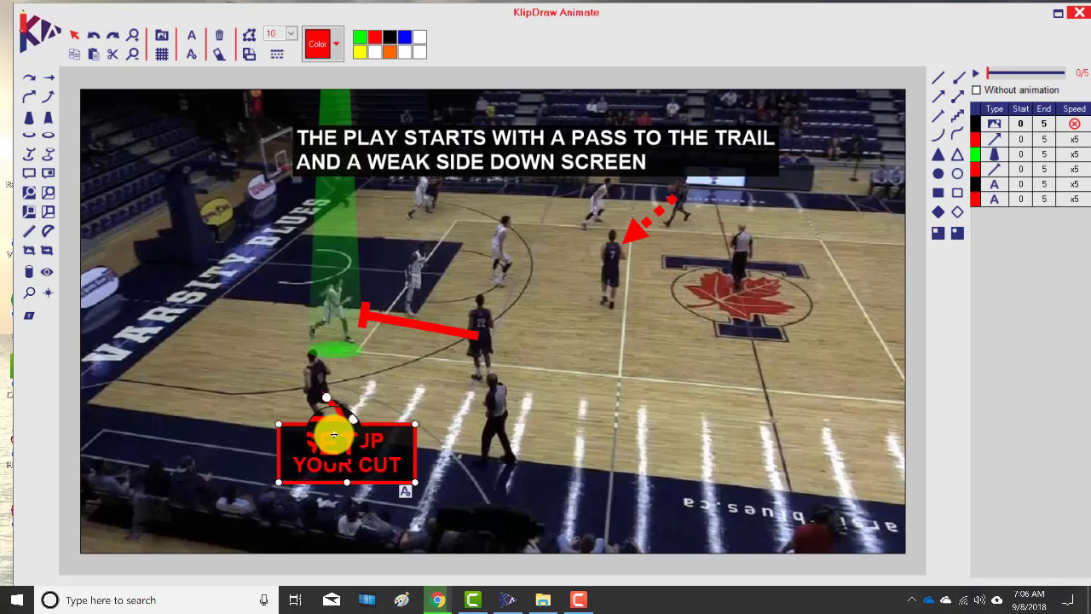
# - Nudge the green spotlight up to the defender's feet and close the frame with its new drawings kept
pyautogui.click(338, 353)
pyautogui.moveTo(338, 353); pyautogui.dragTo(337, 341)
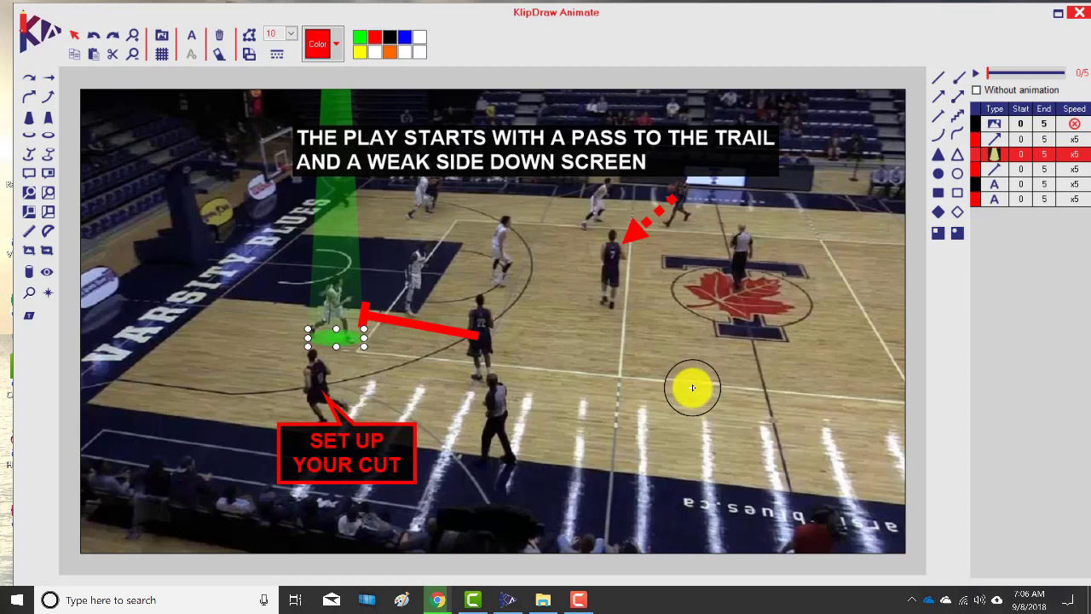
pyautogui.click(1079, 17)
# - Replay the clip past the annotated frame, pause at 00:09:14 and open that frame for drawing
pyautogui.click(495, 348)
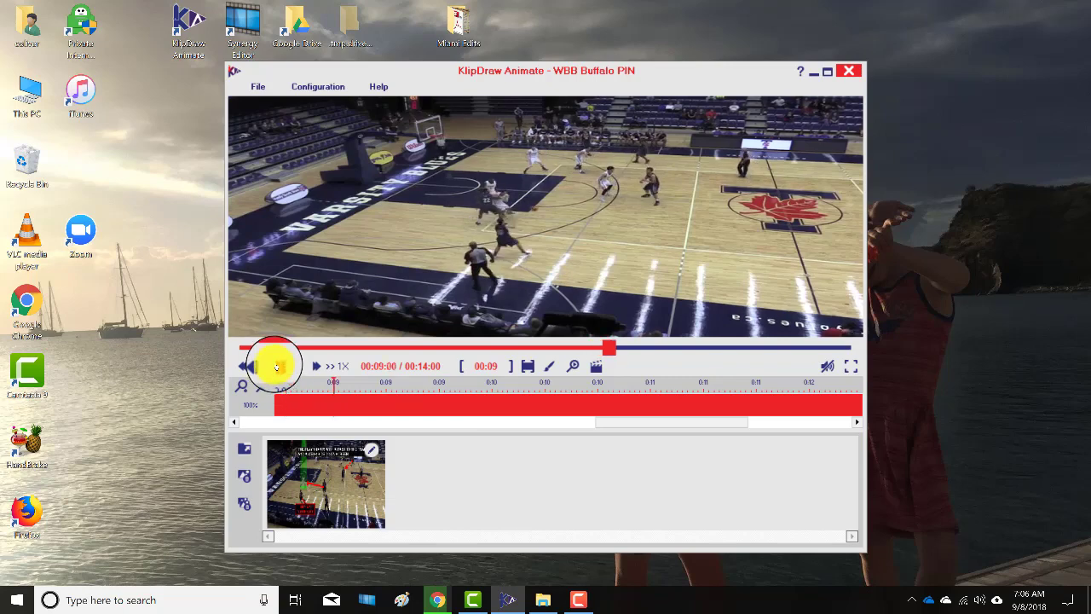
pyautogui.moveTo(620, 362); pyautogui.dragTo(560, 349)
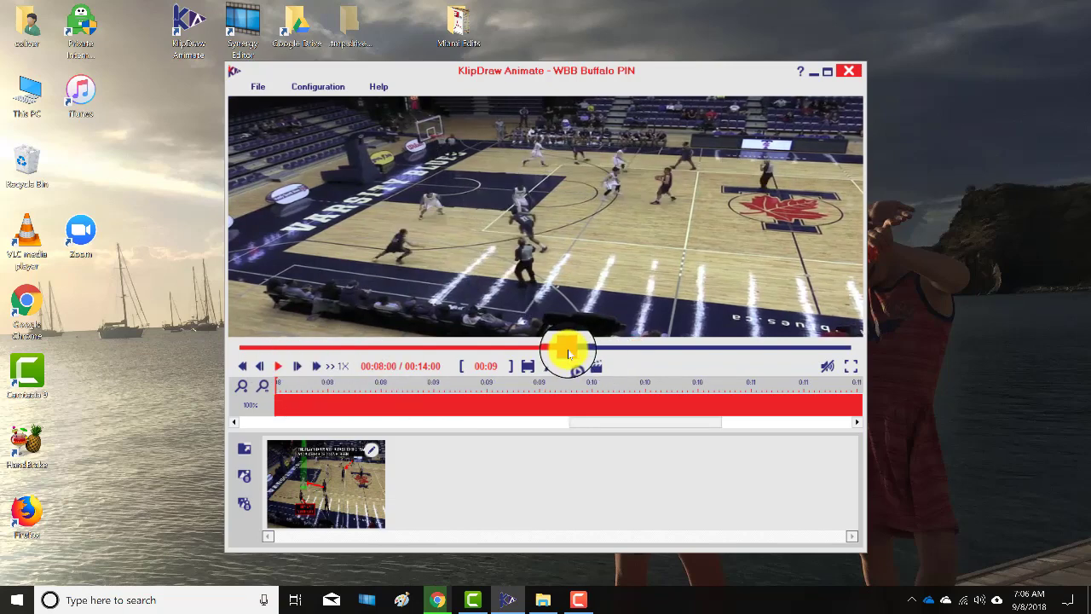
pyautogui.click(277, 365)
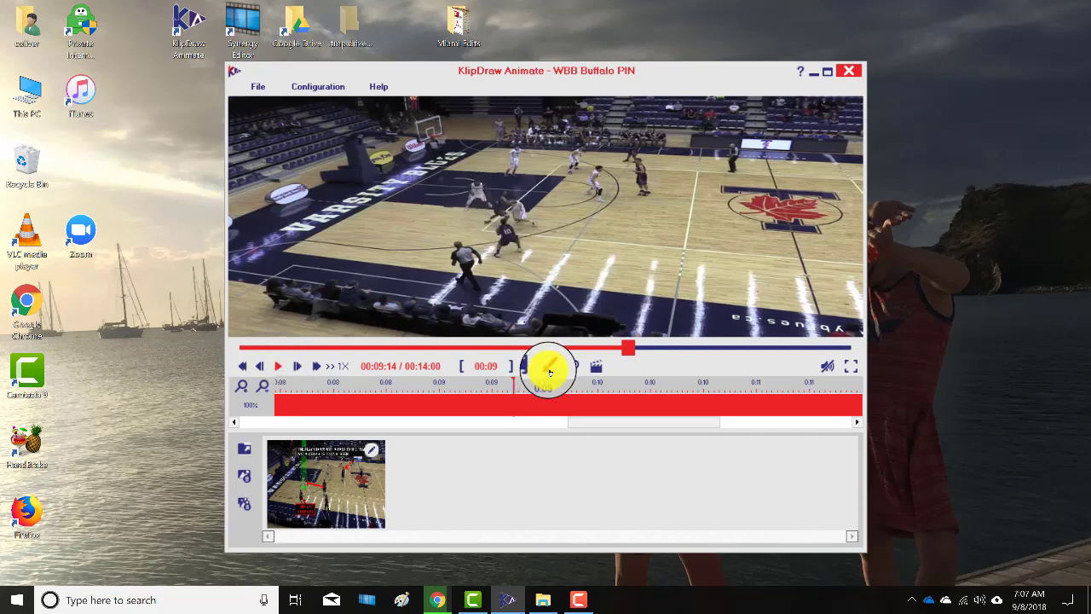
pyautogui.click(550, 372)
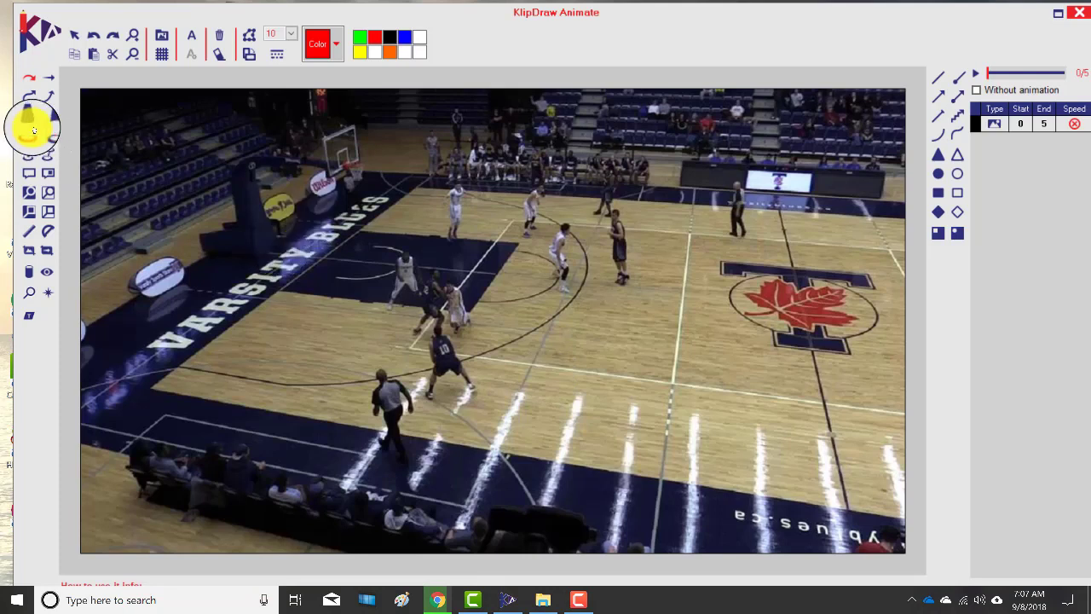
# - Place a green spotlight on the white-shirted defender just above dark-shirted player 10 and narrow its base slightly
pyautogui.click(32, 126)
pyautogui.click(452, 325)
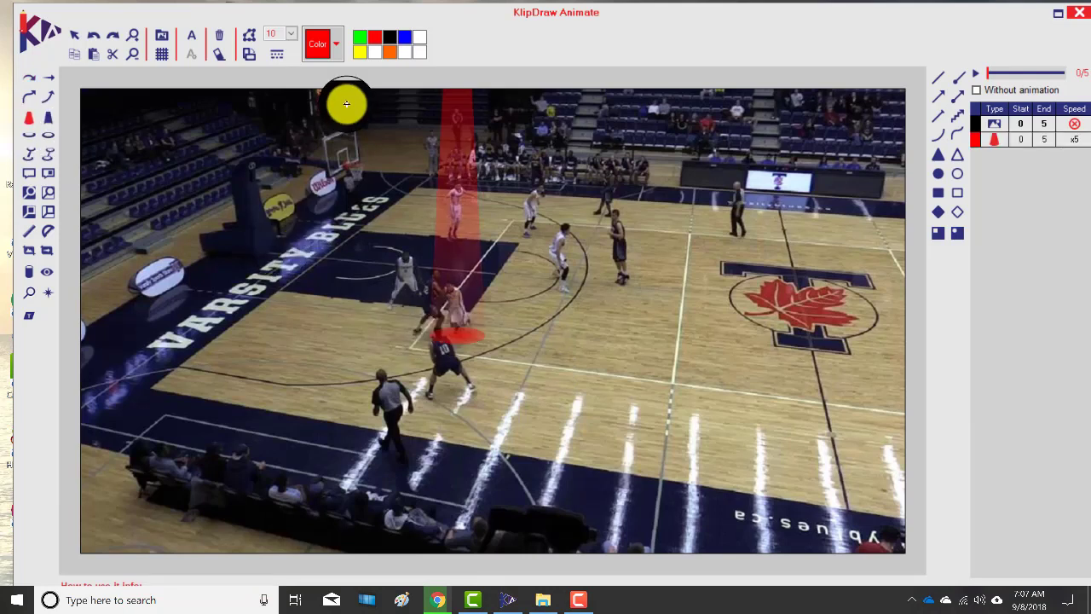
pyautogui.click(459, 175)
pyautogui.click(358, 38)
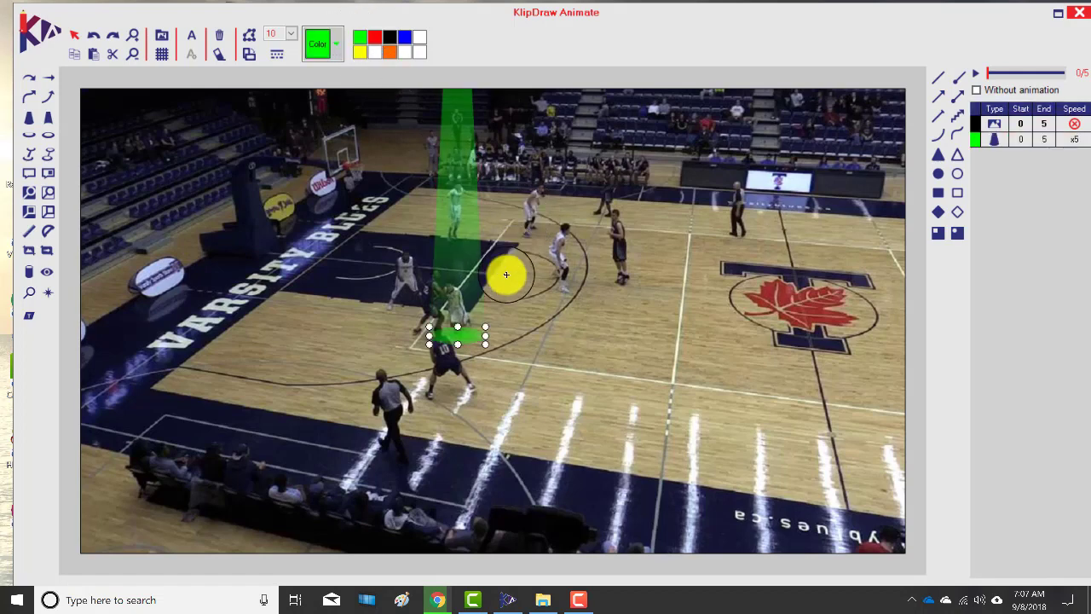
pyautogui.moveTo(468, 306); pyautogui.dragTo(476, 350)
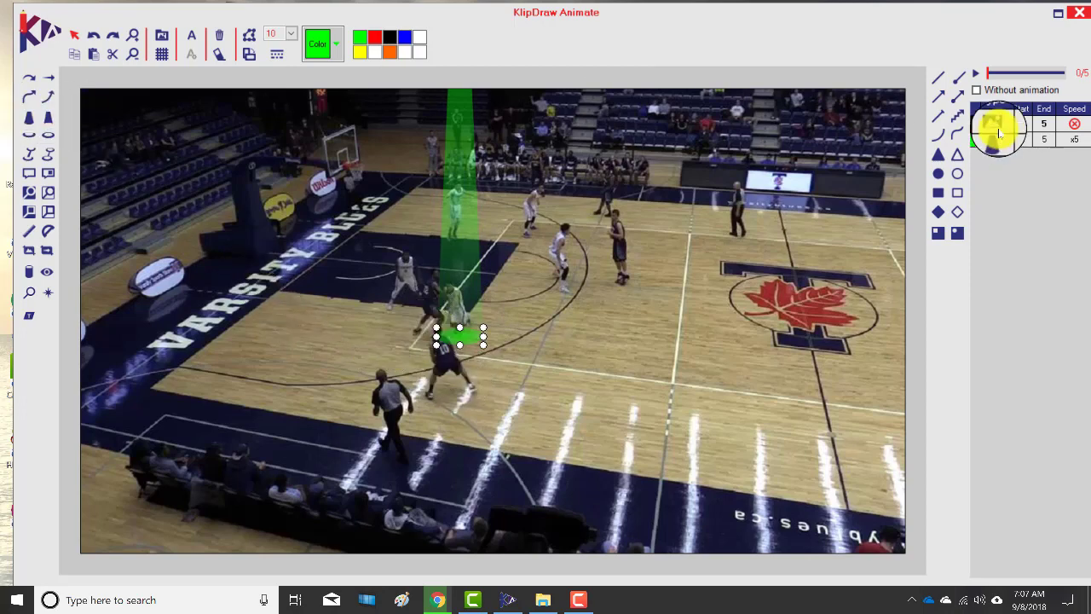
# - Draw a zigzag arrow from dark-shirted player 10 toward the near edge of the lane and colour it red
pyautogui.click(957, 114)
pyautogui.moveTo(431, 366); pyautogui.dragTo(367, 330)
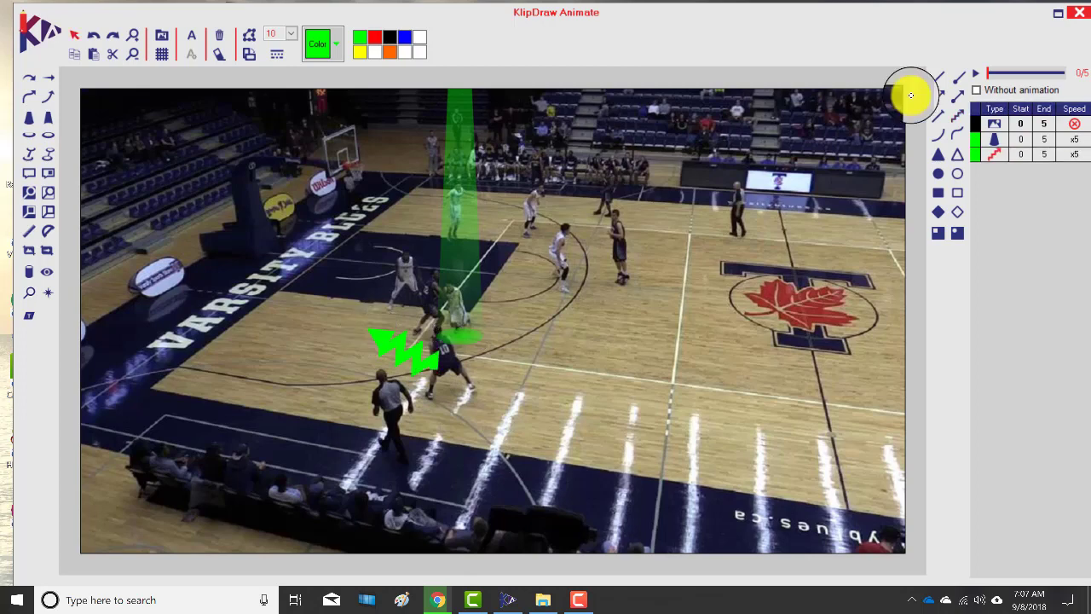
pyautogui.click(408, 350)
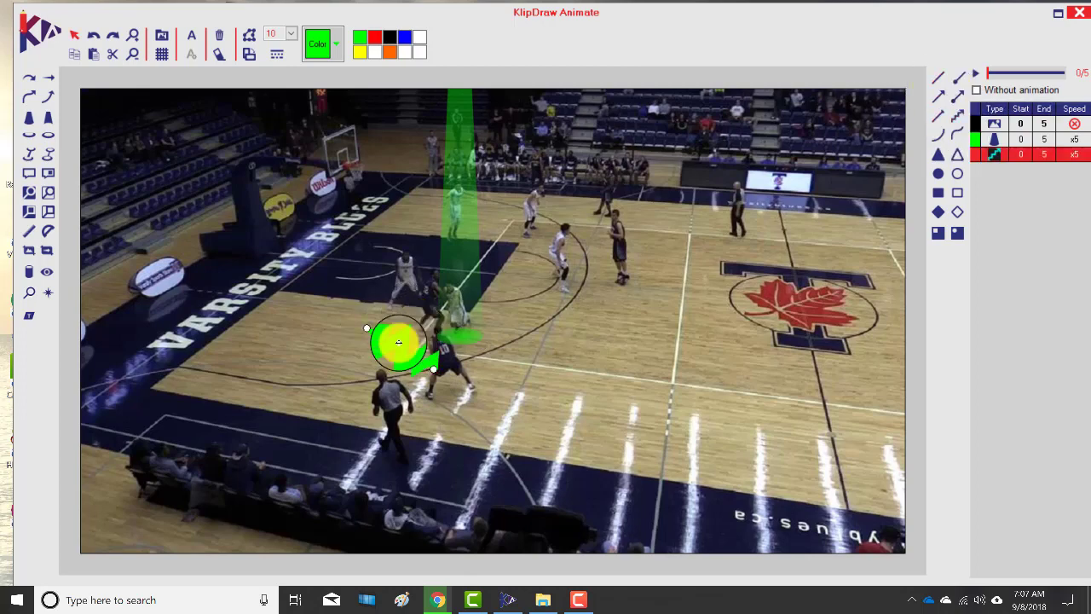
pyautogui.click(375, 38)
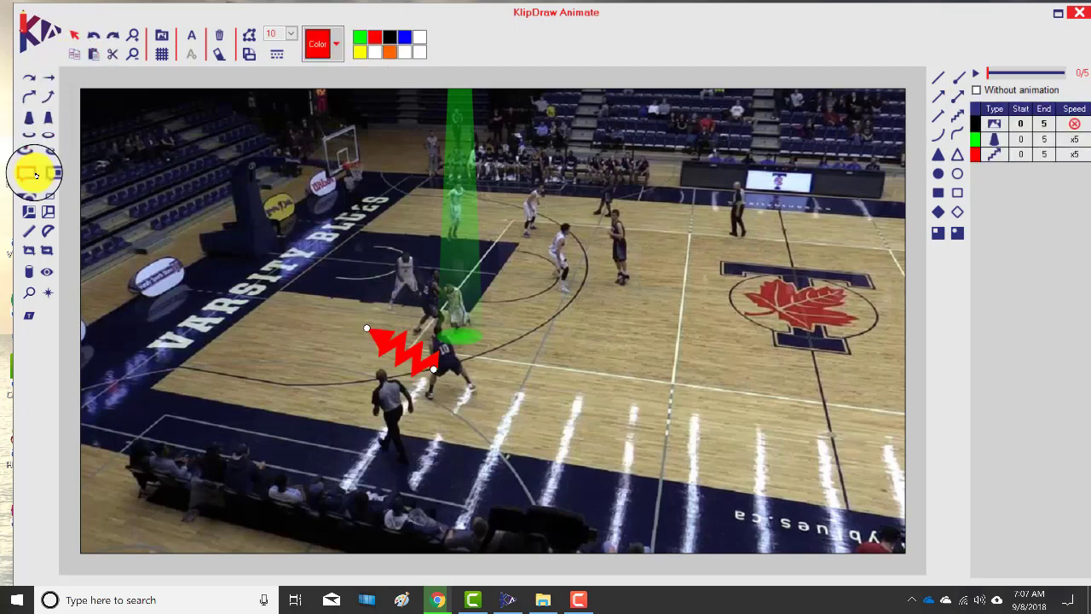
# - Add a callout reading "SHOOT OR DRIVE DECISION" near player 10 and enlarge it to fit the text
pyautogui.click(35, 173)
pyautogui.click(467, 418)
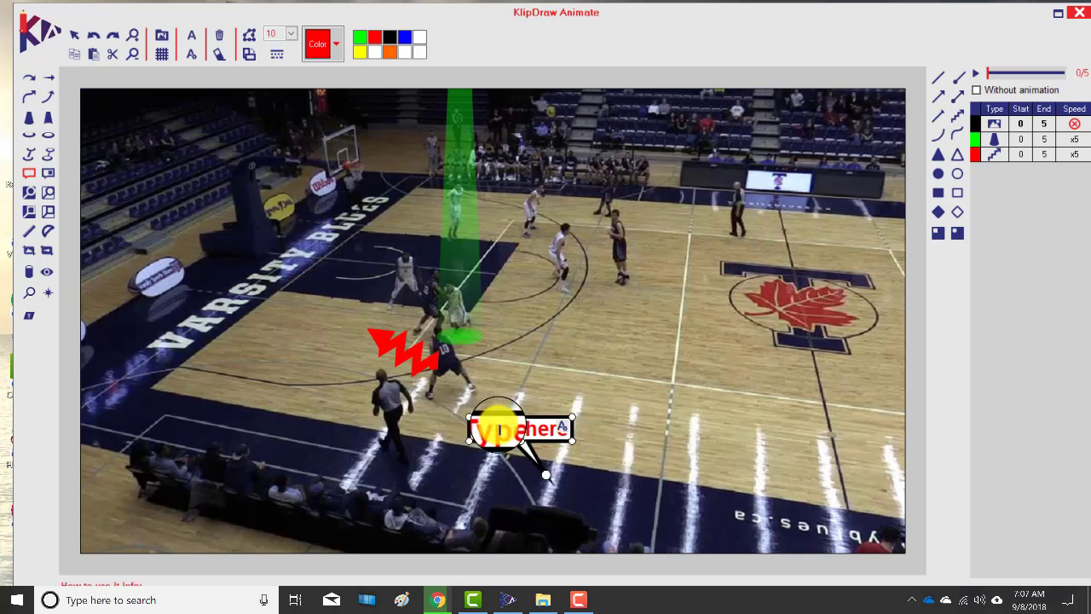
pyautogui.doubleClick(502, 426)
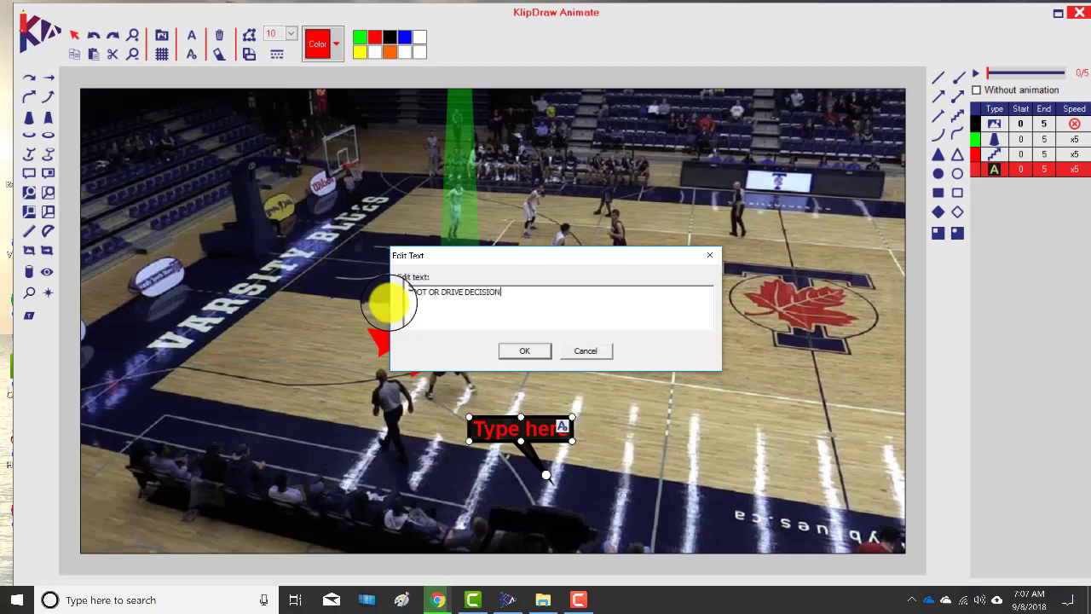
pyautogui.click(508, 353)
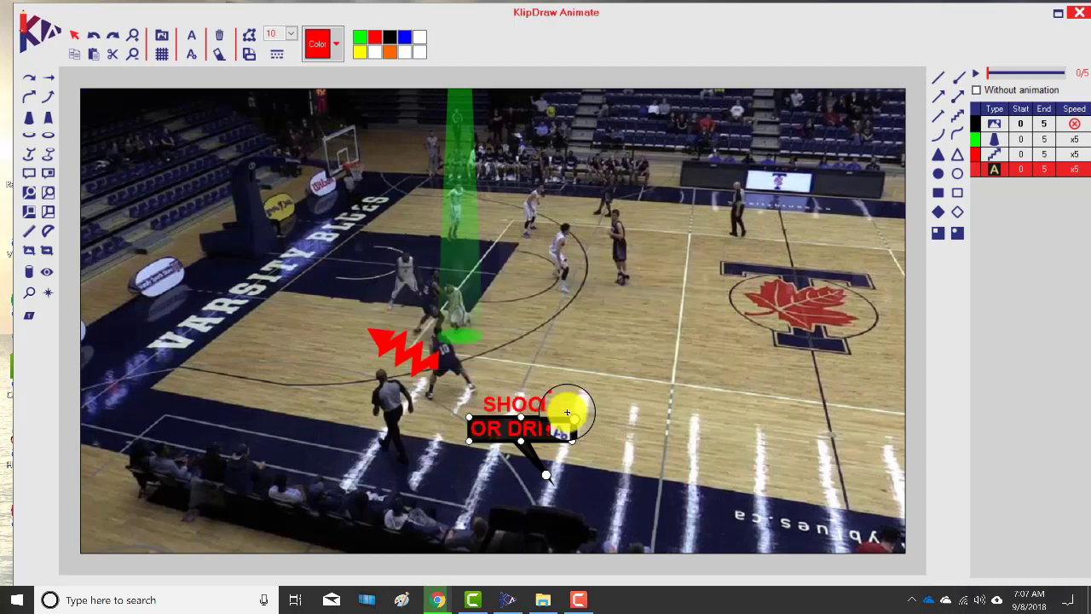
pyautogui.moveTo(567, 413); pyautogui.dragTo(705, 378)
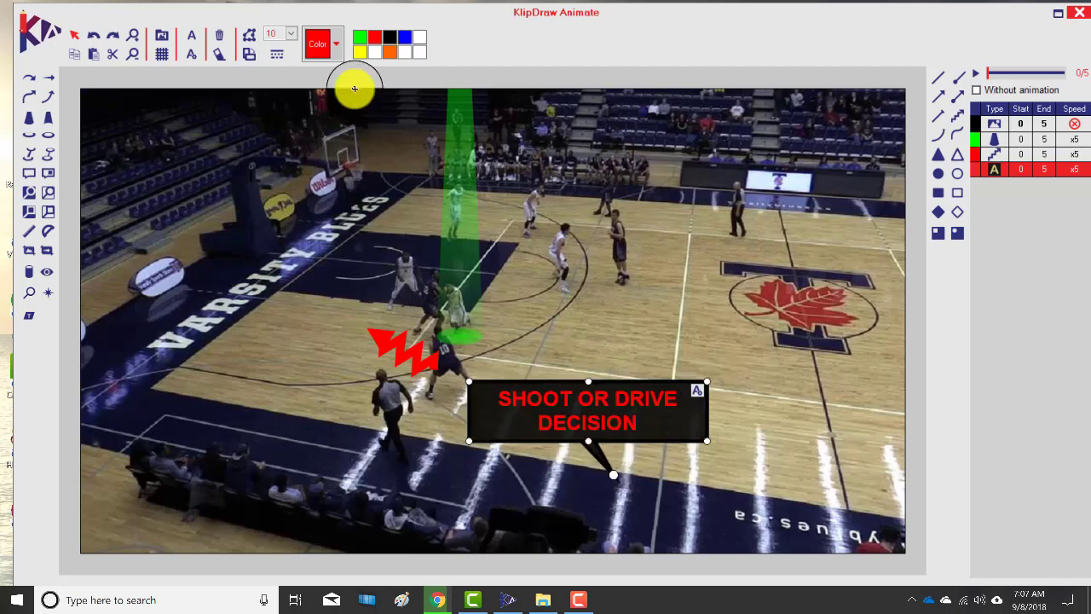
# - Give the callout a red outline and place it below player 10 with its pointer aimed at him
pyautogui.click(583, 415)
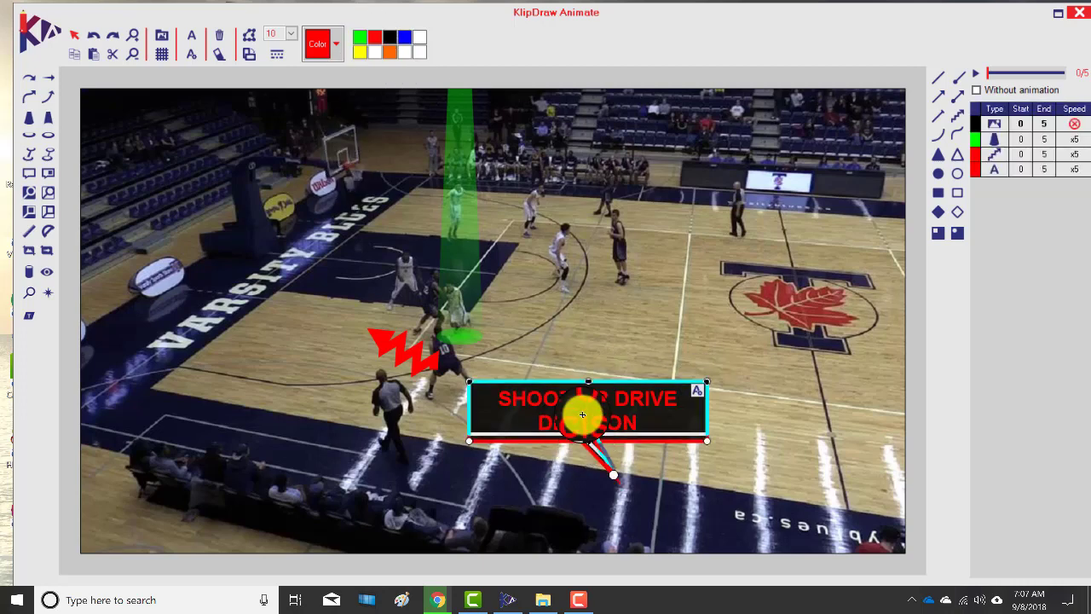
pyautogui.moveTo(582, 415); pyautogui.dragTo(597, 334)
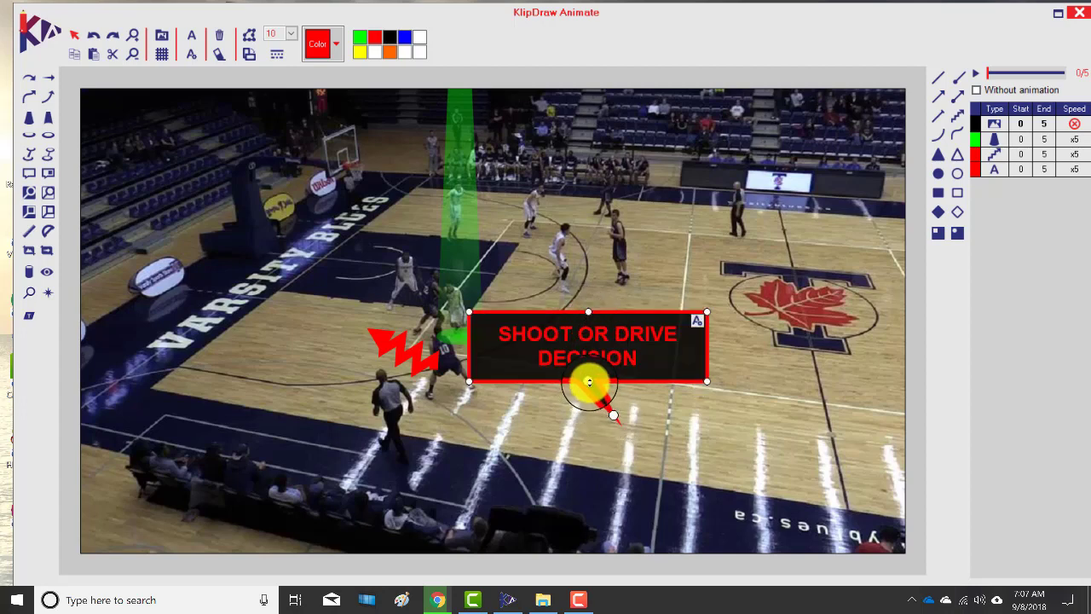
pyautogui.moveTo(588, 384); pyautogui.dragTo(572, 254)
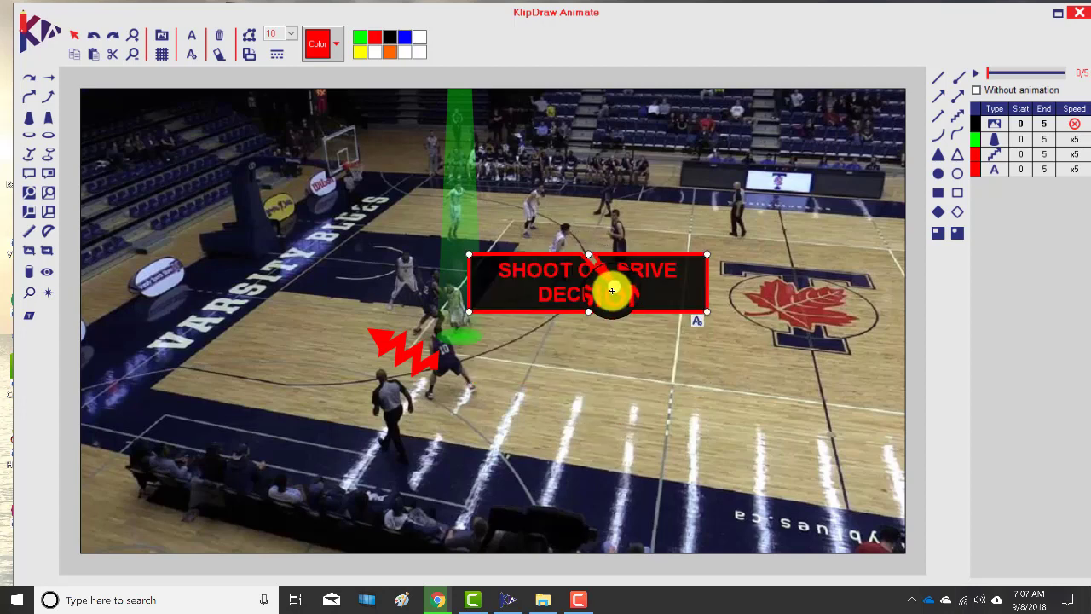
pyautogui.moveTo(611, 292); pyautogui.dragTo(568, 220)
pyautogui.moveTo(567, 268); pyautogui.dragTo(464, 436)
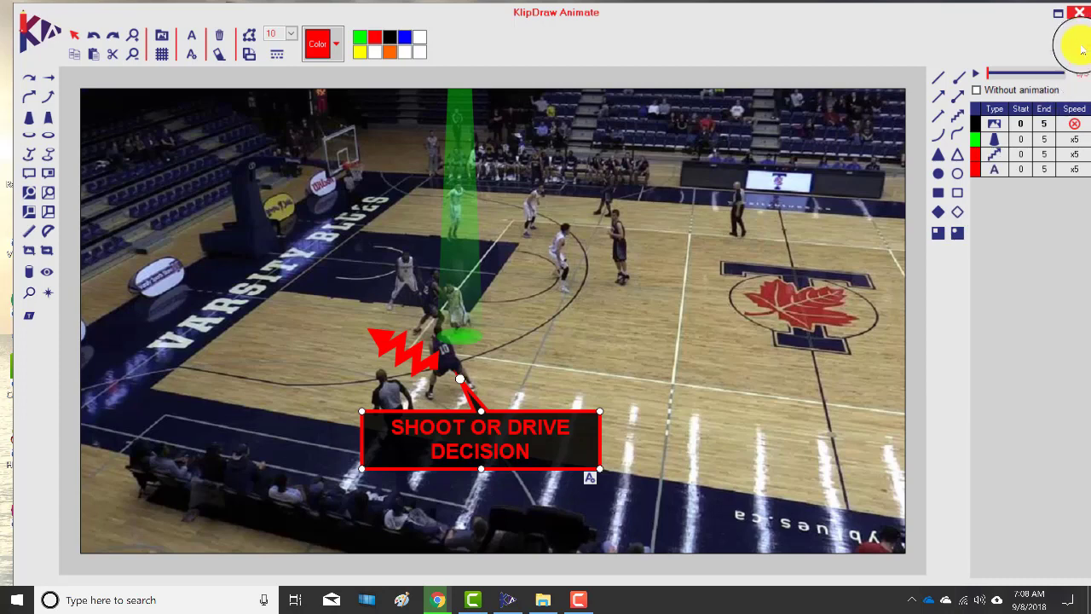
# - Set the end time of the frame and its spotlight, zigzag arrow and callout to 7
pyautogui.click(1046, 128)
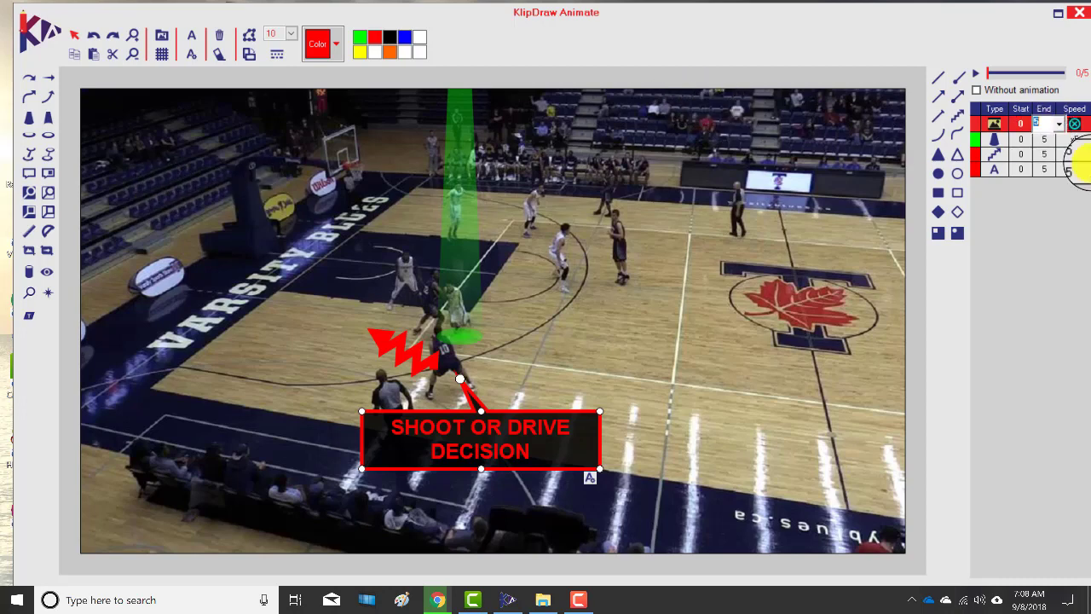
pyautogui.click(1023, 123)
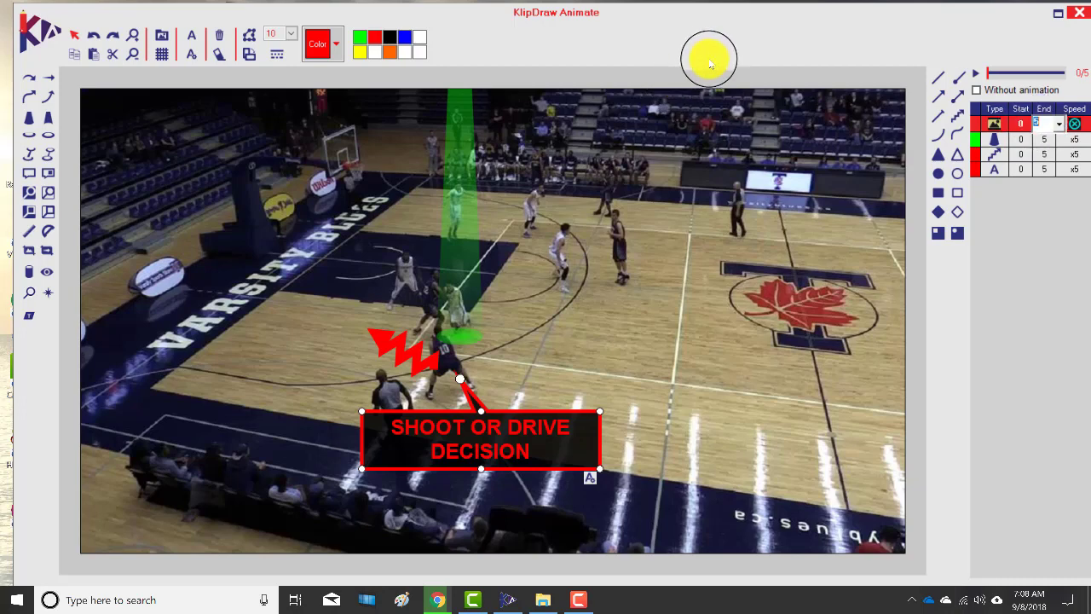
pyautogui.write('7')
pyautogui.click(1045, 155)
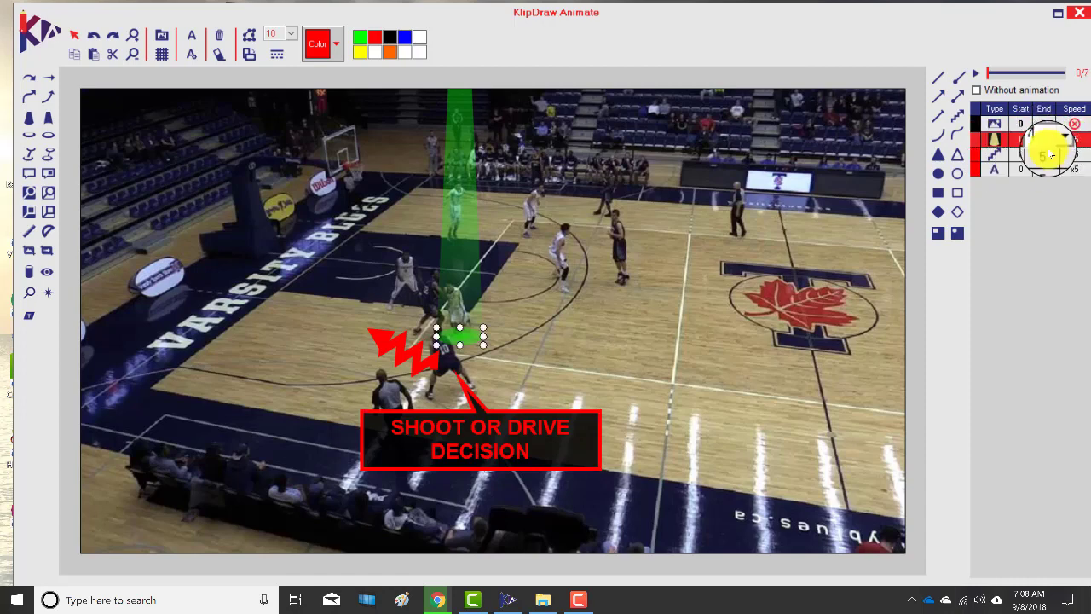
pyautogui.write('7')
pyautogui.click(1045, 169)
pyautogui.write('7')
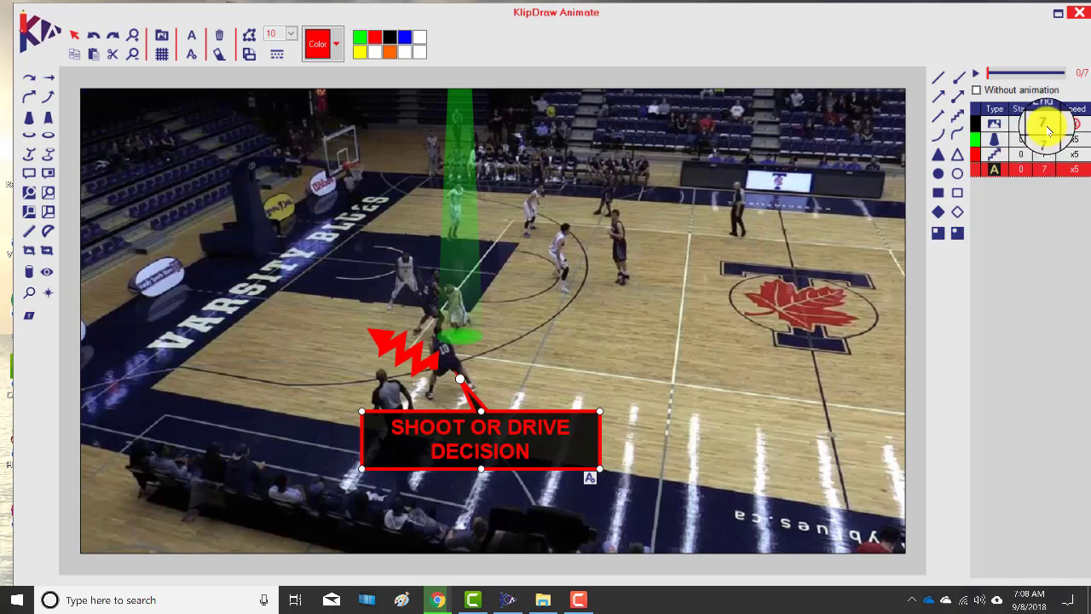
# - Return the end time of the frame and its drawings to 5
pyautogui.click(1021, 123)
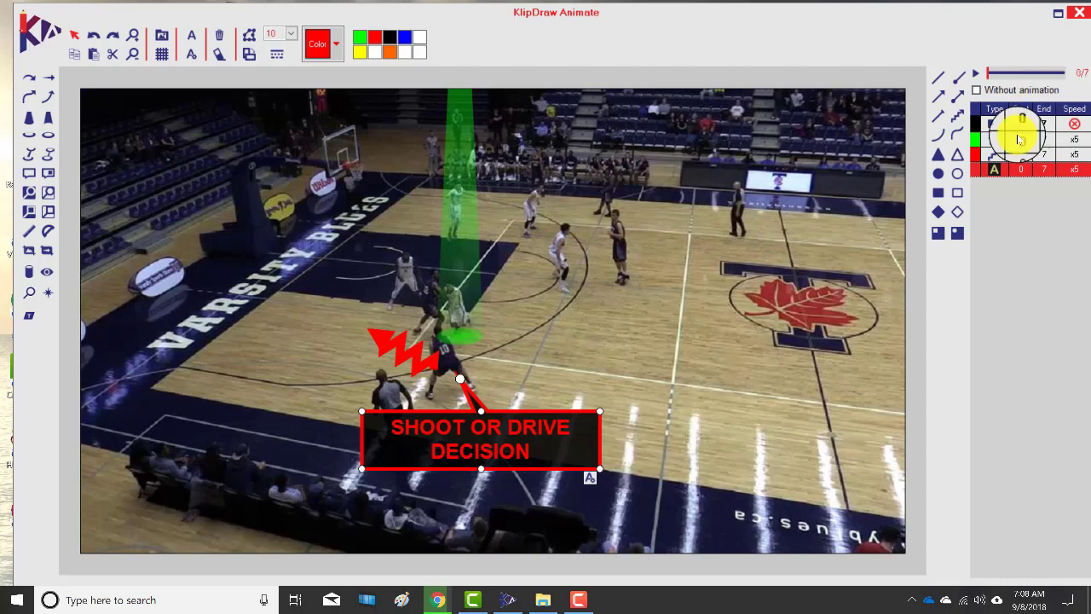
pyautogui.click(1045, 125)
pyautogui.click(1045, 127)
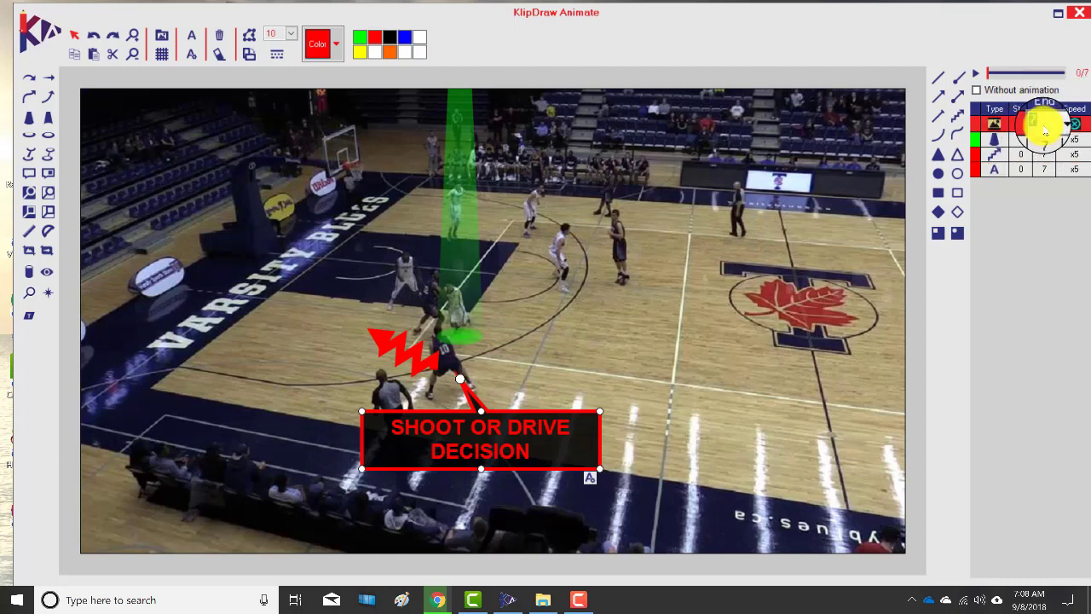
pyautogui.write('5')
pyautogui.press('Return')
pyautogui.click(1045, 154)
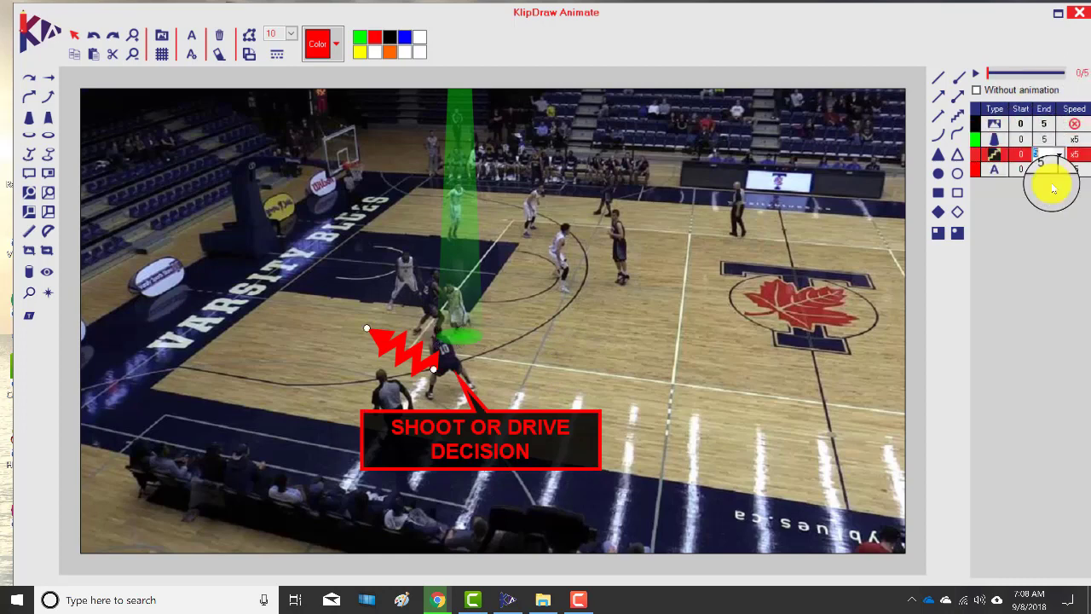
pyautogui.click(1054, 190)
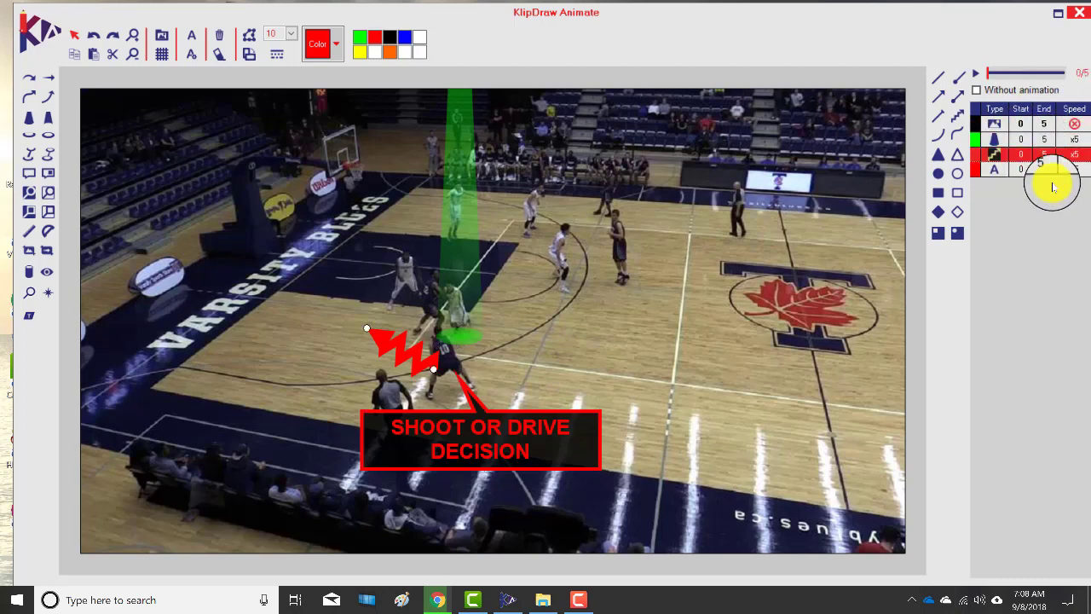
# - Close the frame with its drawings kept, play the clip on to 00:12:05 and mark the clip's end there
pyautogui.click(1077, 14)
pyautogui.click(495, 343)
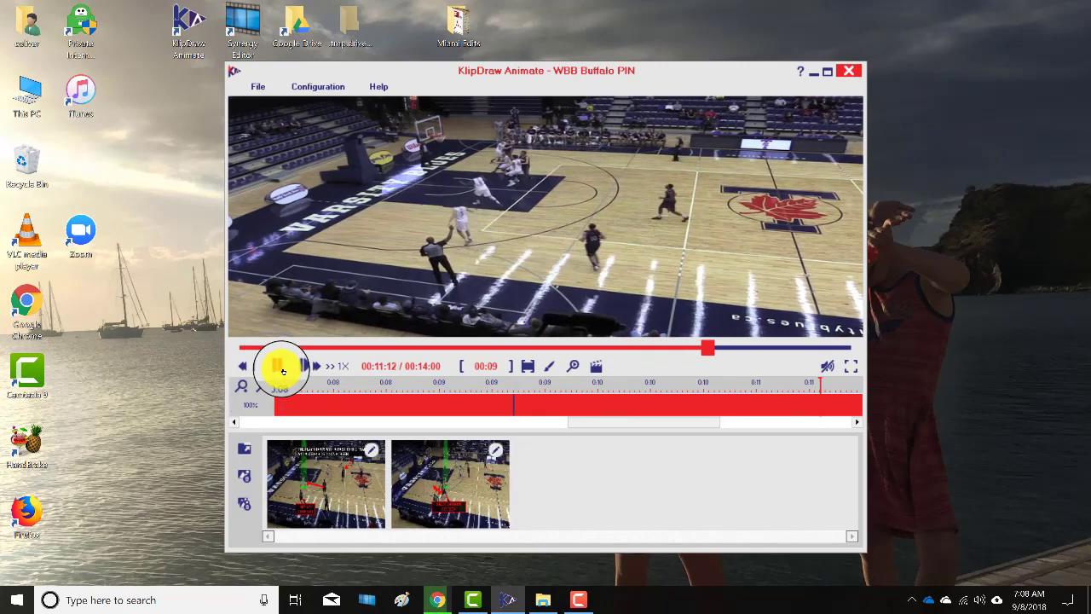
pyautogui.click(282, 372)
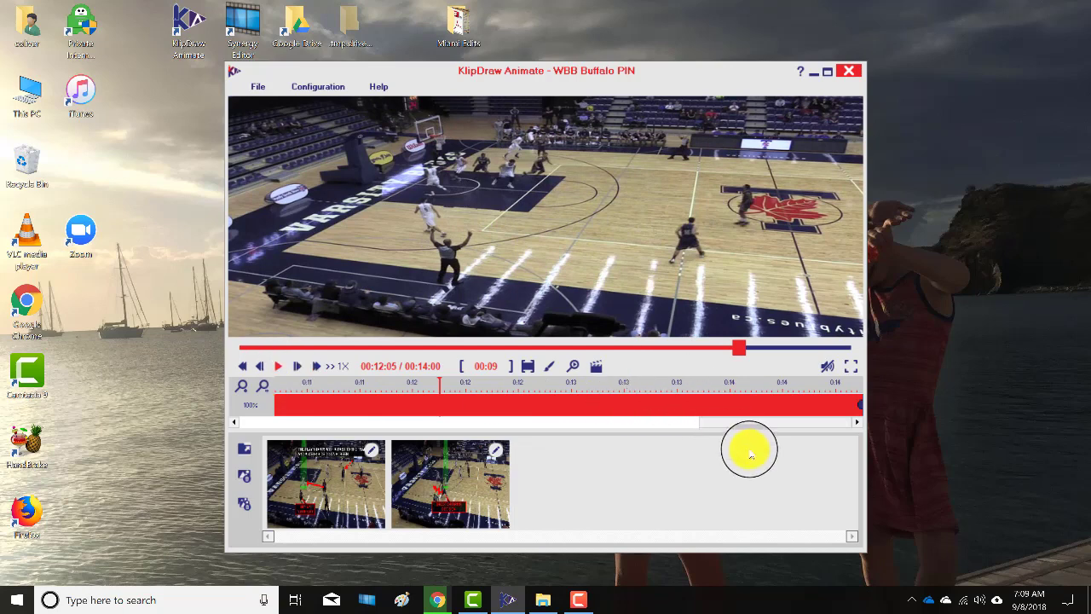
pyautogui.press(']')
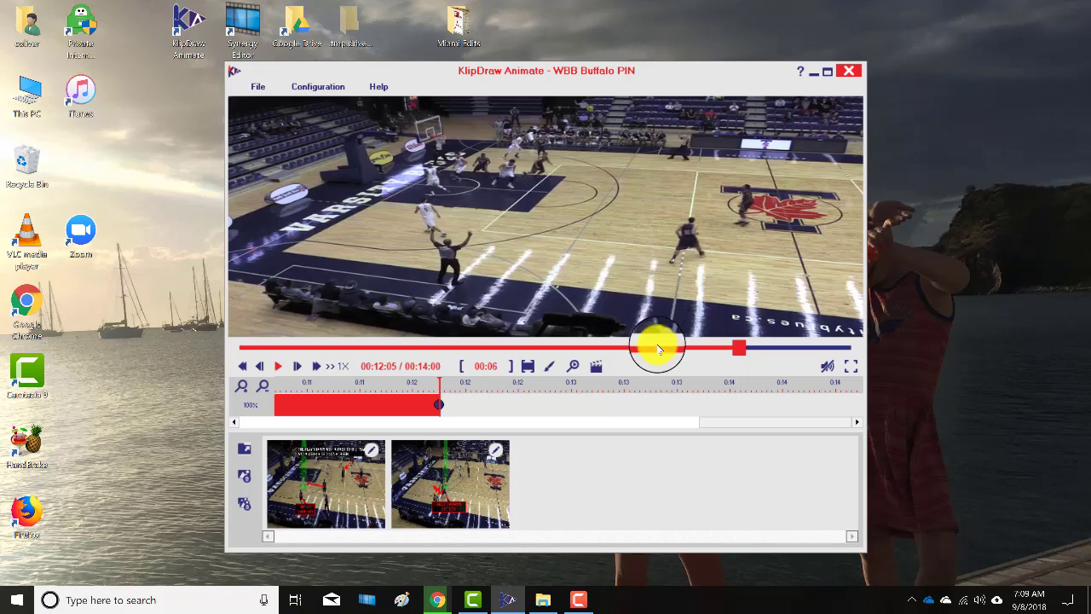
# - Export the annotated clip to the Captures folder as 1_WBB Buffalo PIN_00m06s.mp4 and open that folder
pyautogui.click(614, 371)
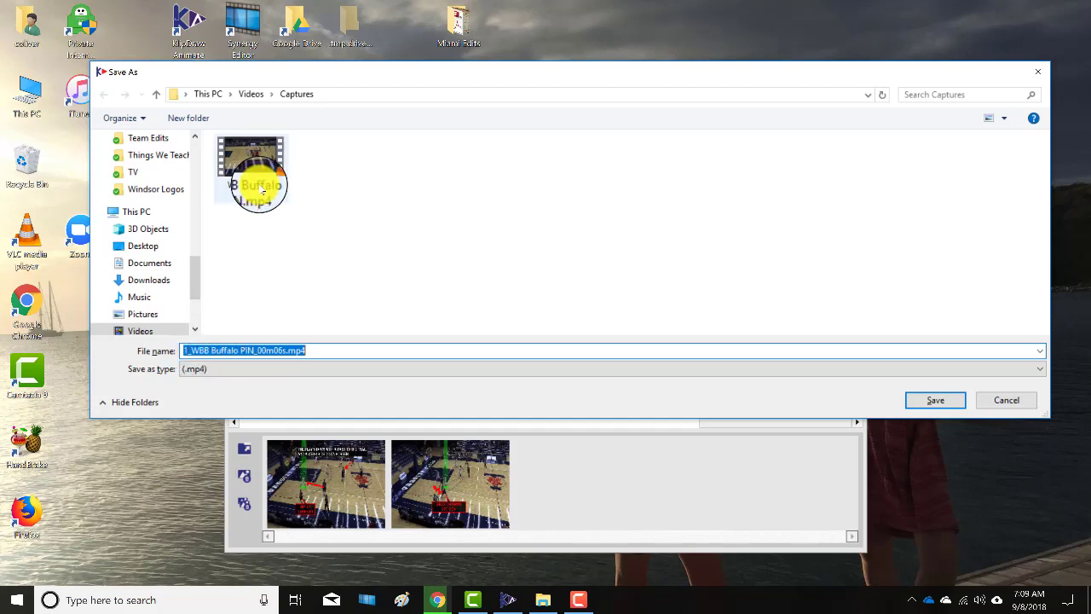
pyautogui.moveTo(263, 191)
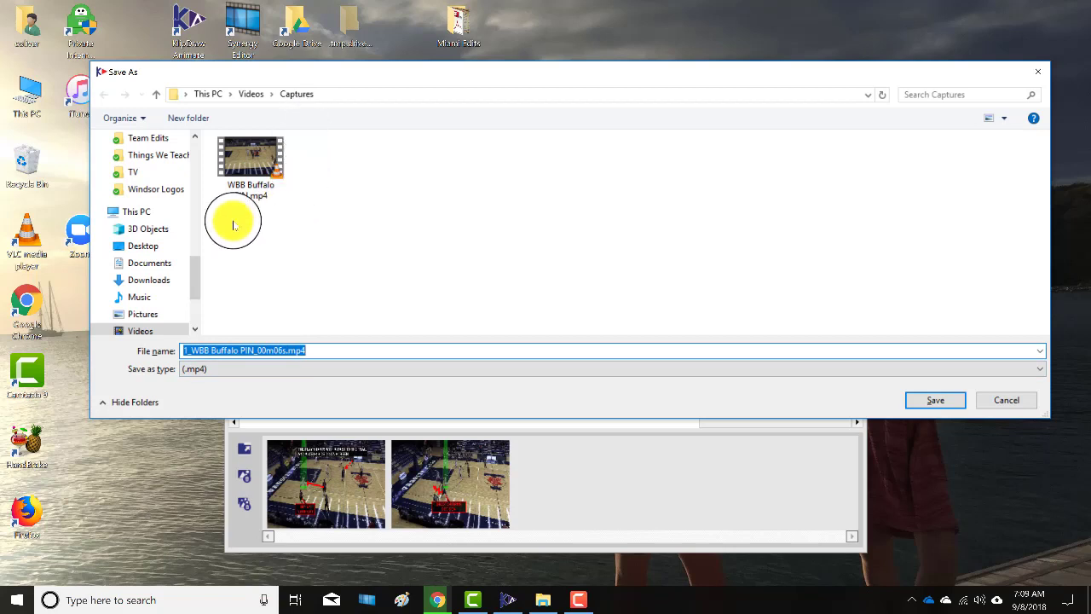
pyautogui.click(938, 400)
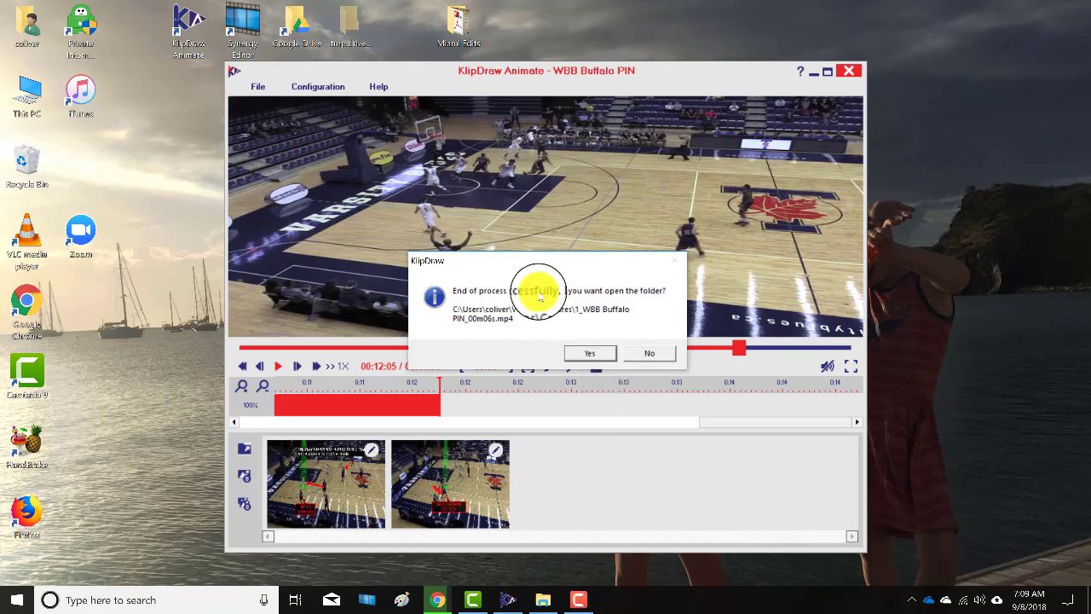
pyautogui.click(586, 354)
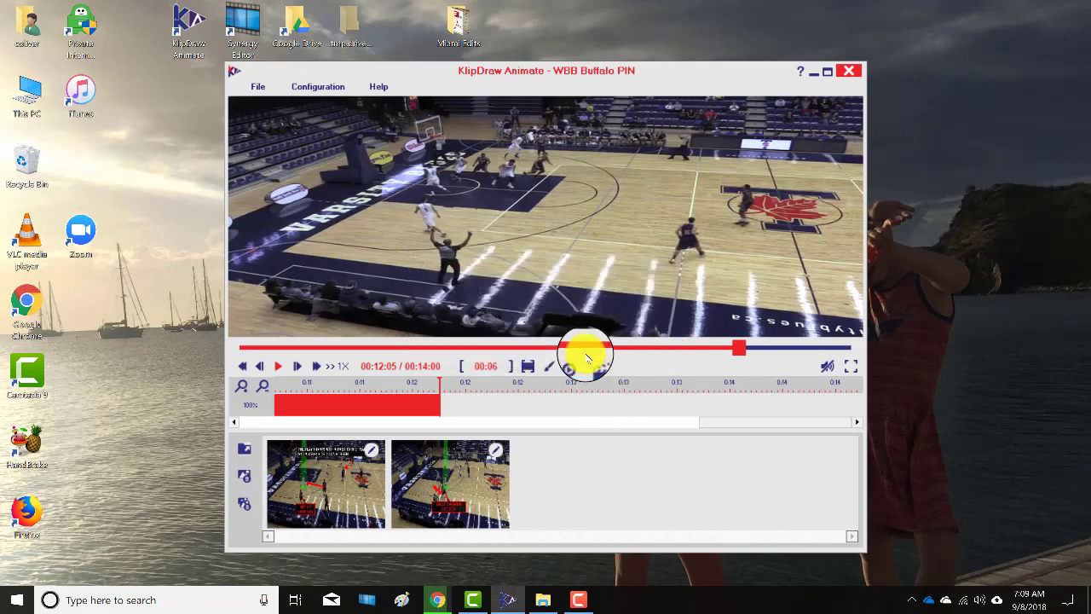
pyautogui.click(554, 601)
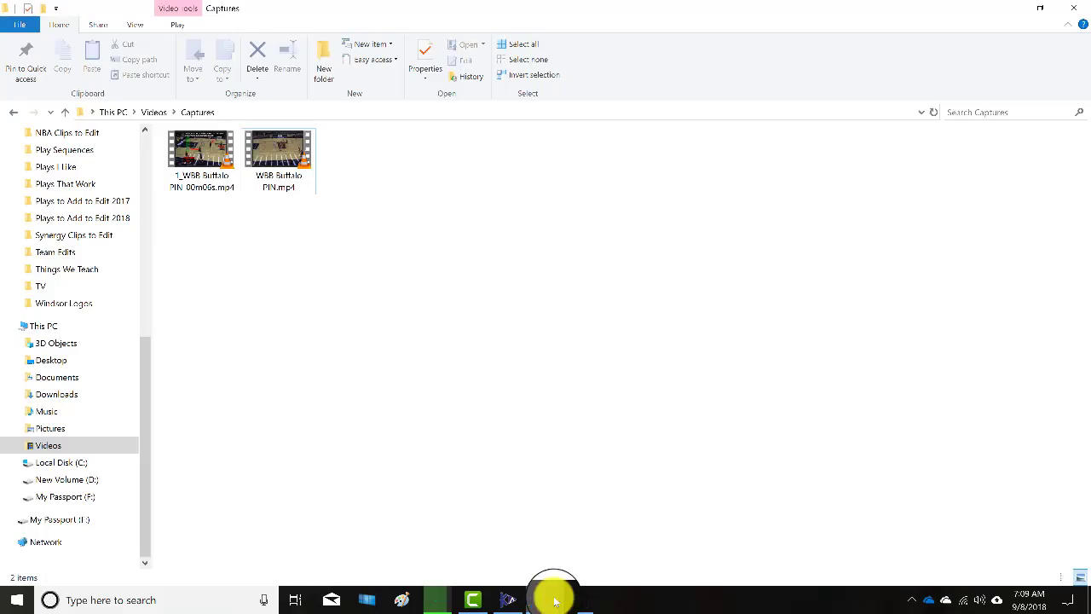
# - Review the exported clip in VLC media player, close it and return to KlipDraw Animate
pyautogui.doubleClick(215, 176)
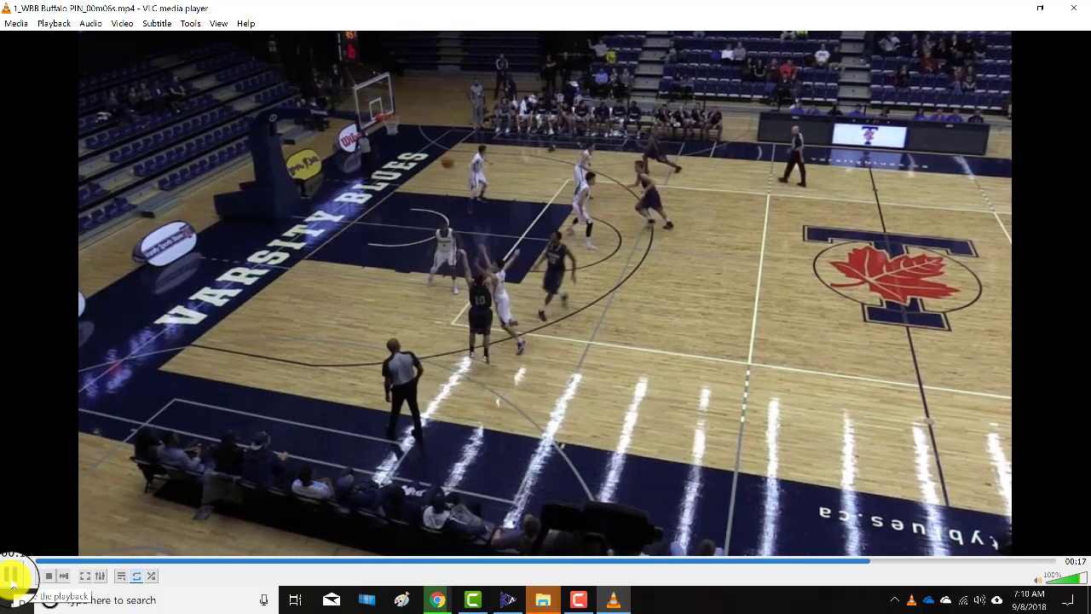
pyautogui.click(12, 576)
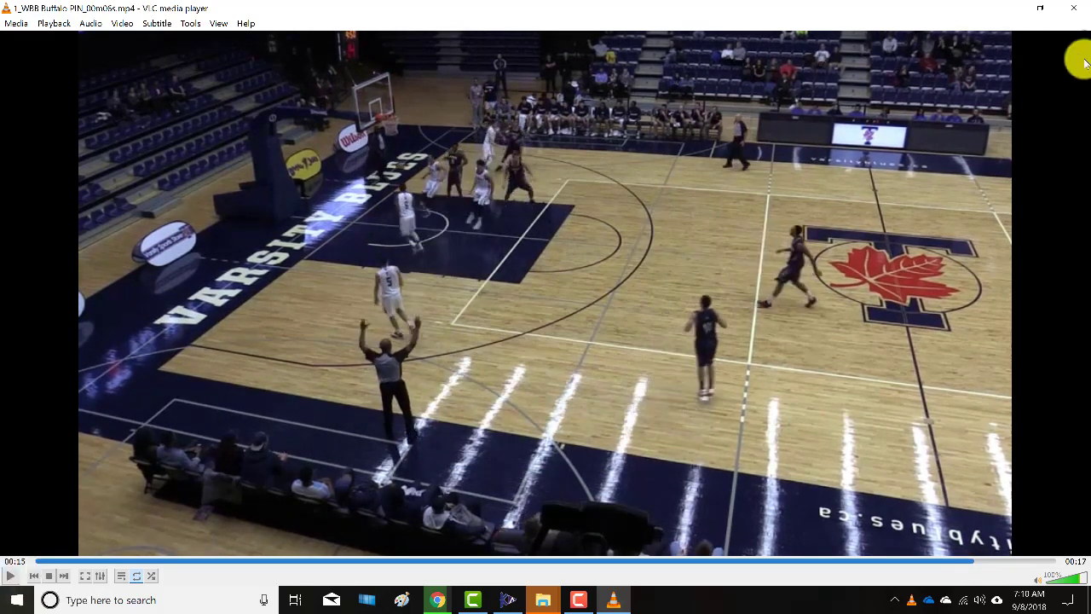
pyautogui.click(1081, 19)
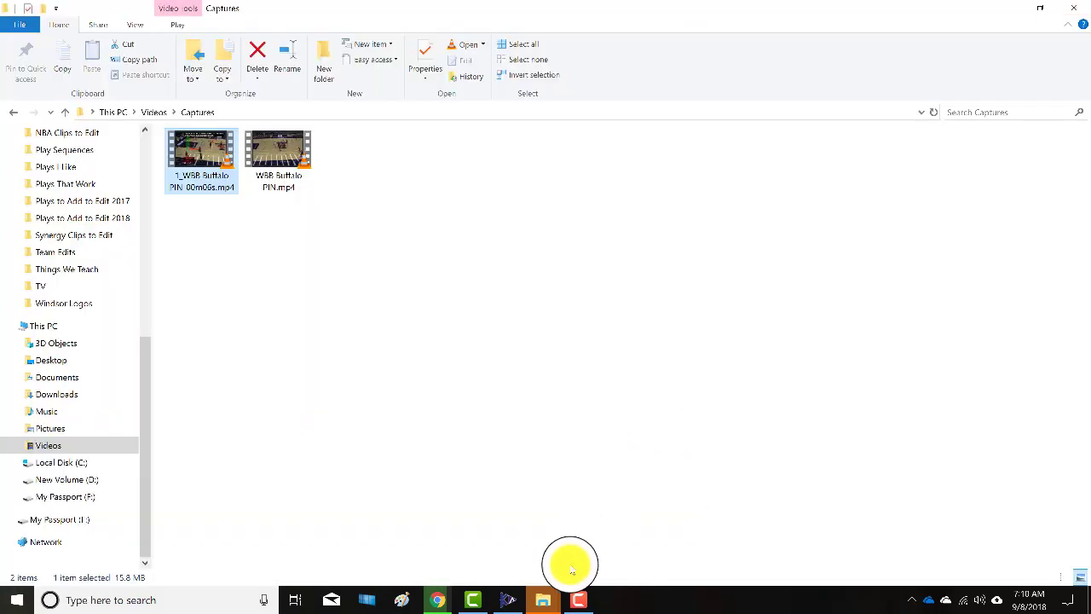
pyautogui.click(570, 601)
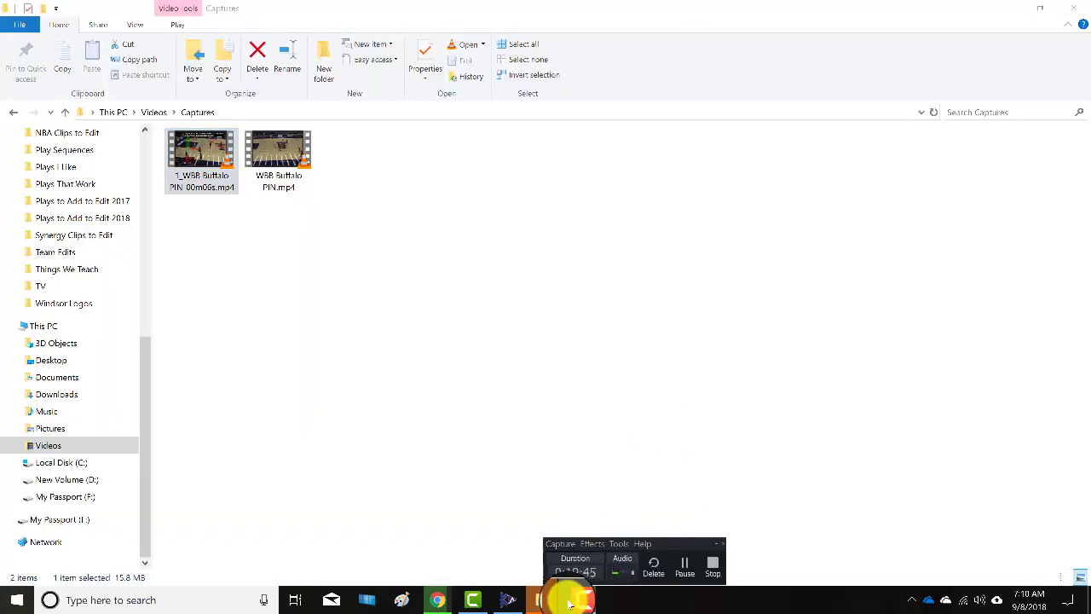
pyautogui.click(507, 599)
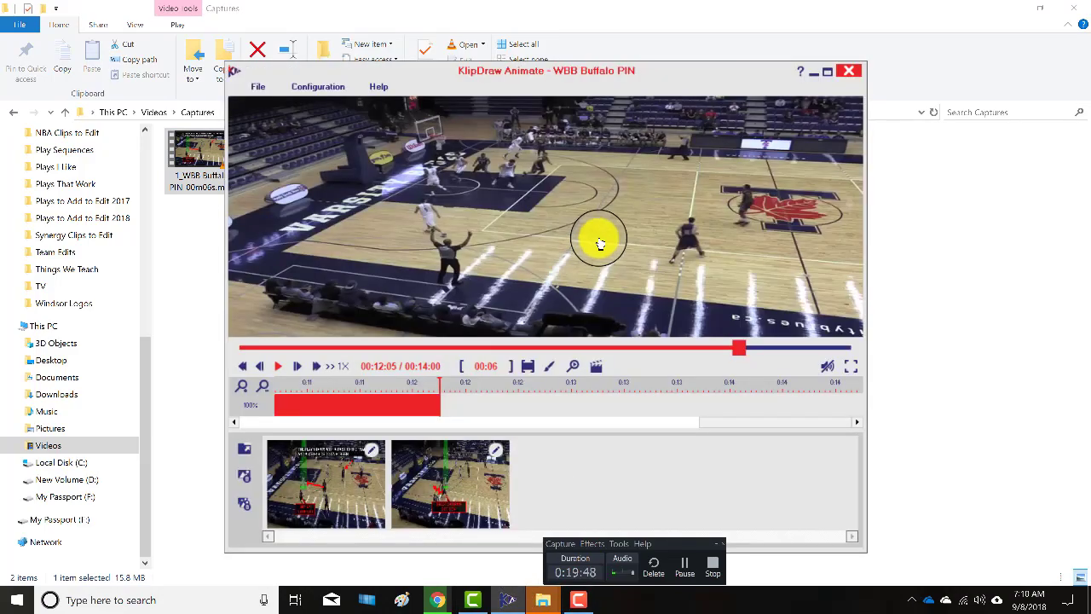